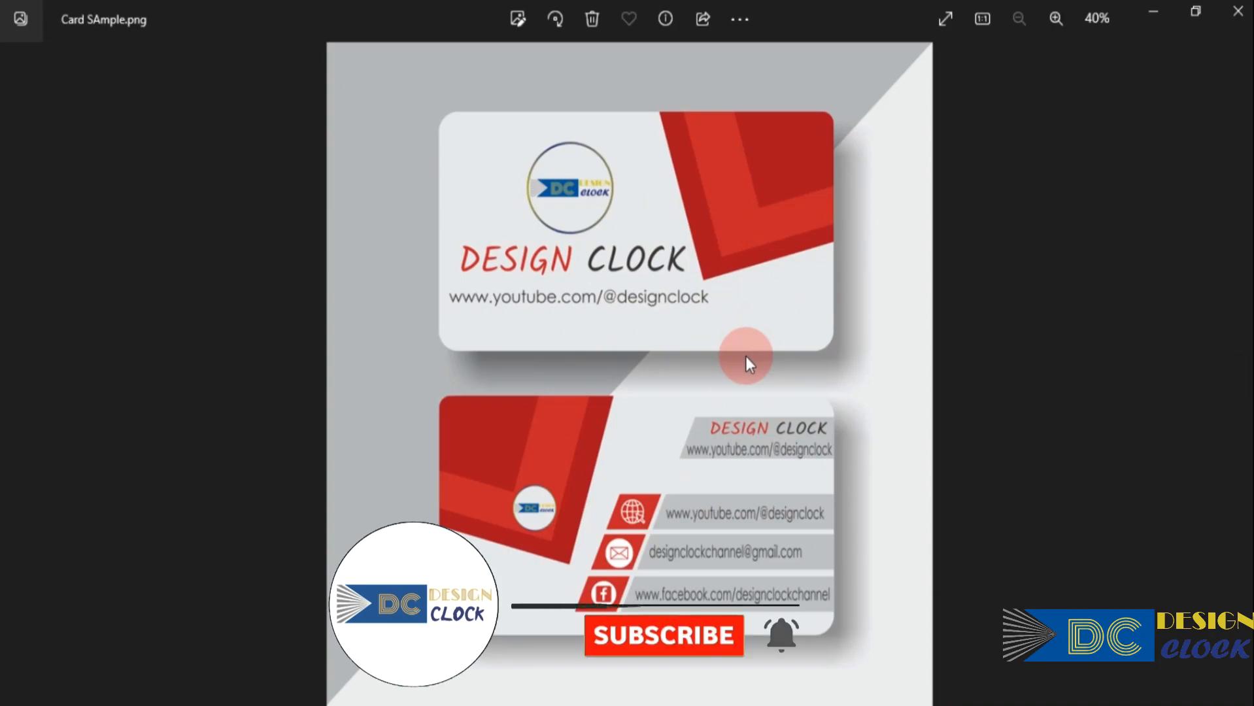
- Switch to CorelDRAW and create a new Letter landscape document named "Card SAmple"
left_click(1149, 17)
left_click(11, 53)
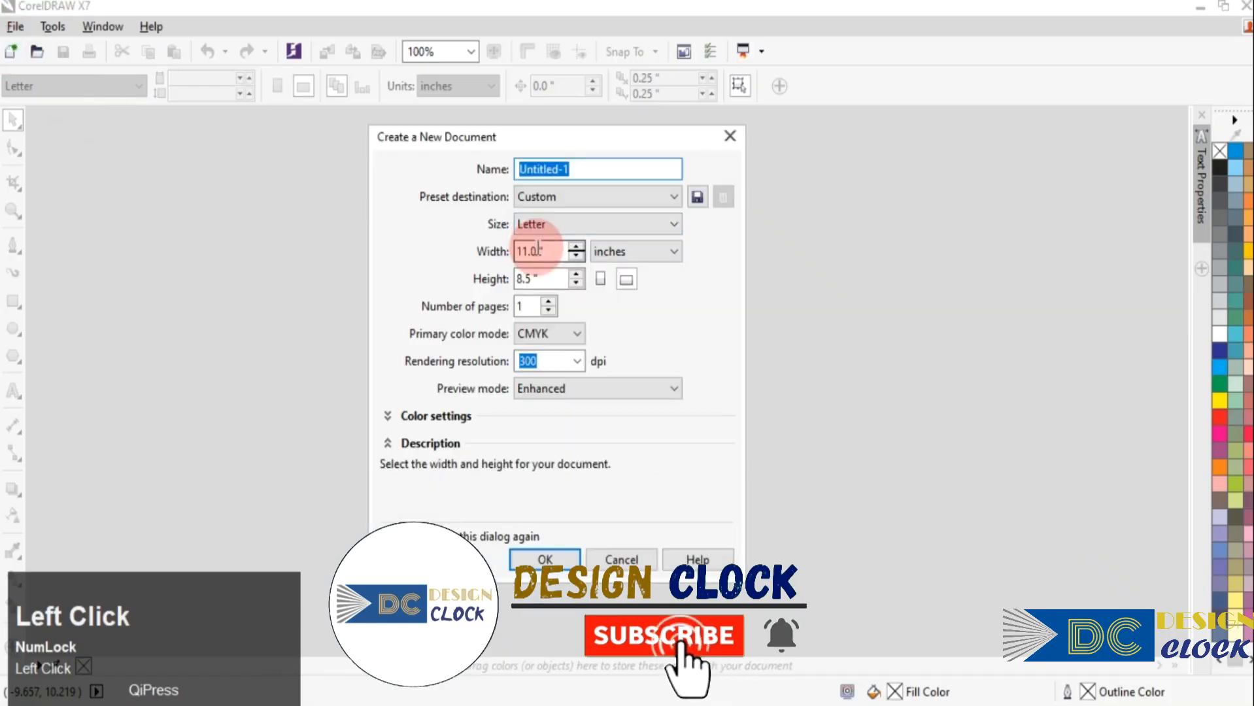
type("Card SAmple")
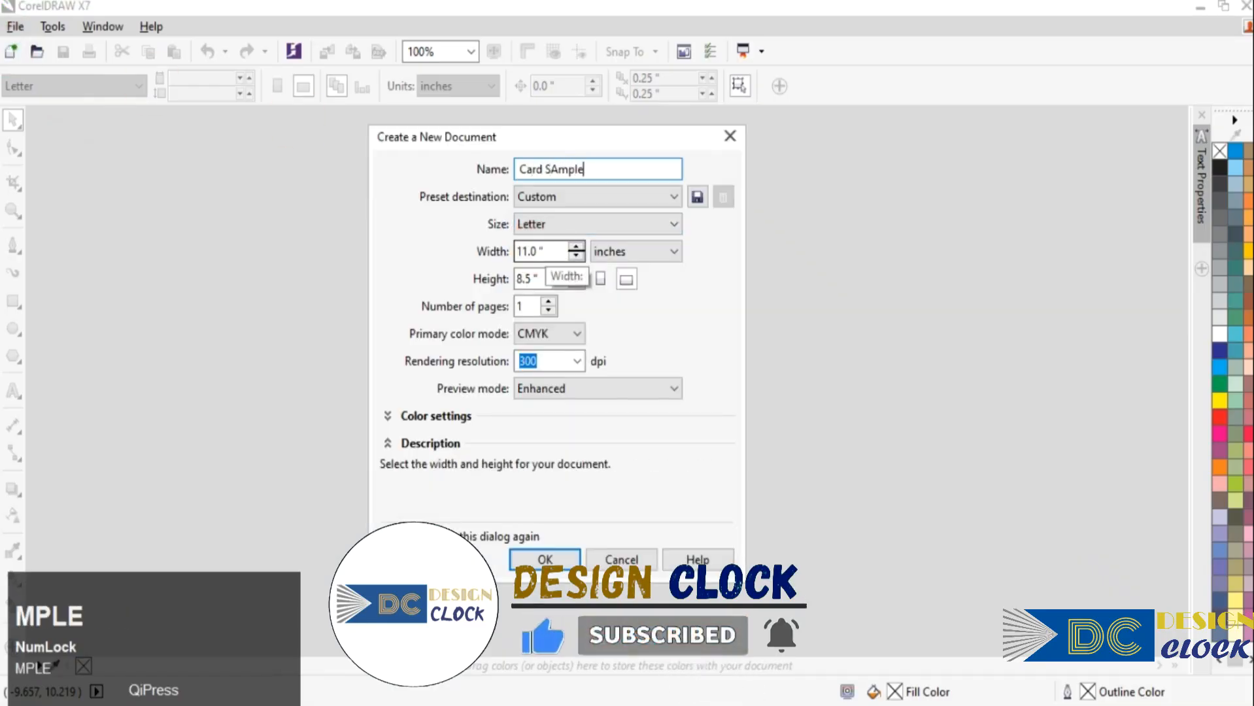
left_click(546, 558)
- Paste the business card reference design and place it beside the blank page
key("ctrl+v")
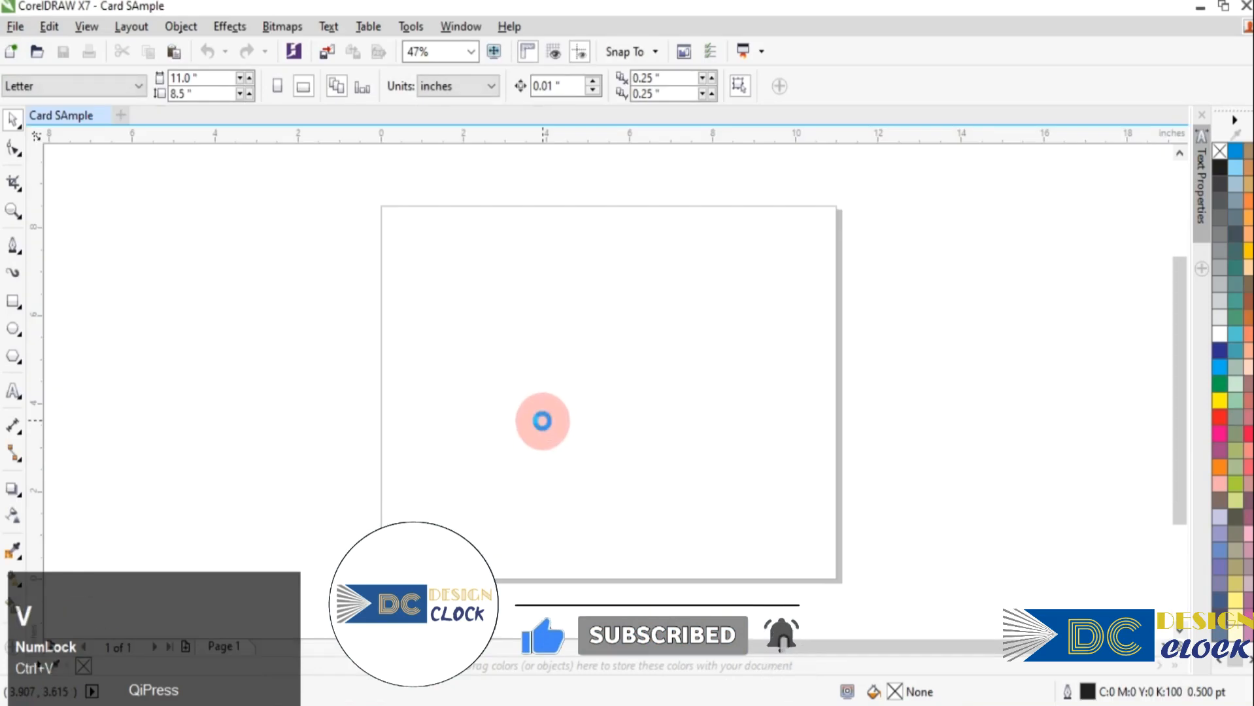
left_click_drag(503, 301, 276, 391)
left_click(529, 353)
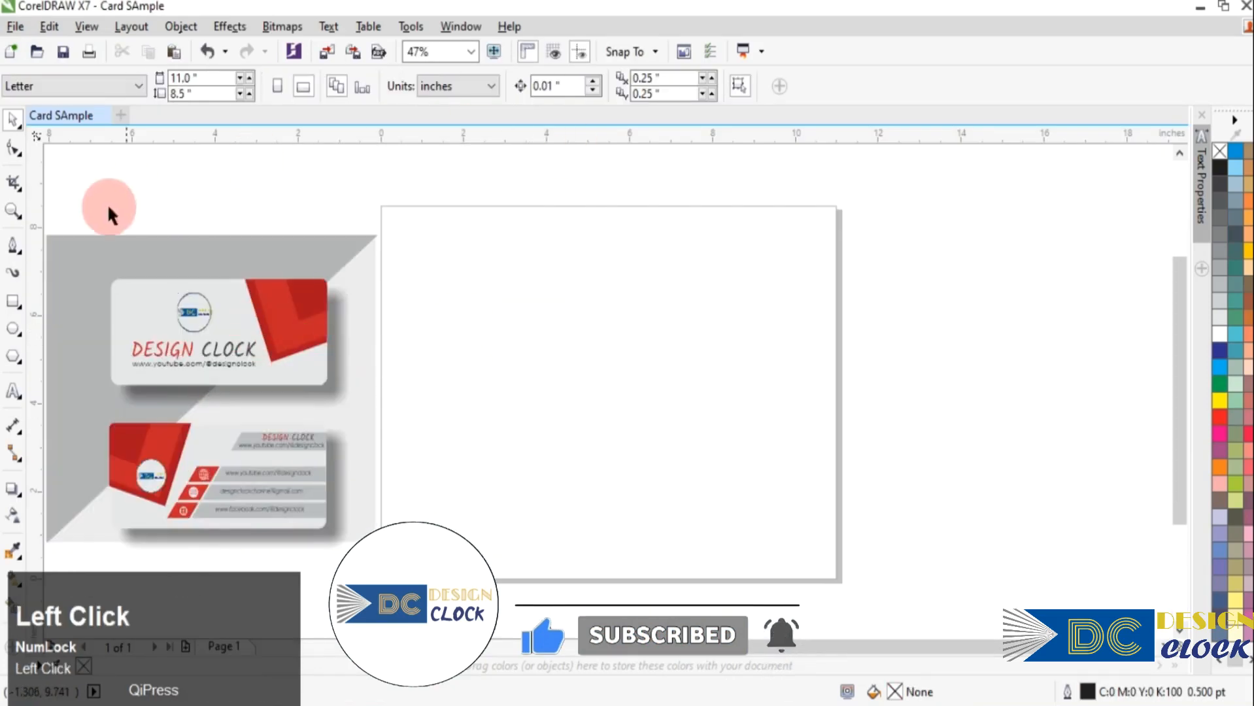
- Draw a rectangle on the page and set its size to 3.5 × 2.0 inches
left_click(13, 301)
left_click_drag(395, 268, 674, 404)
left_click_drag(186, 78, 108, 77)
left_click_drag(183, 93, 127, 99)
key("Return")
left_click(13, 117)
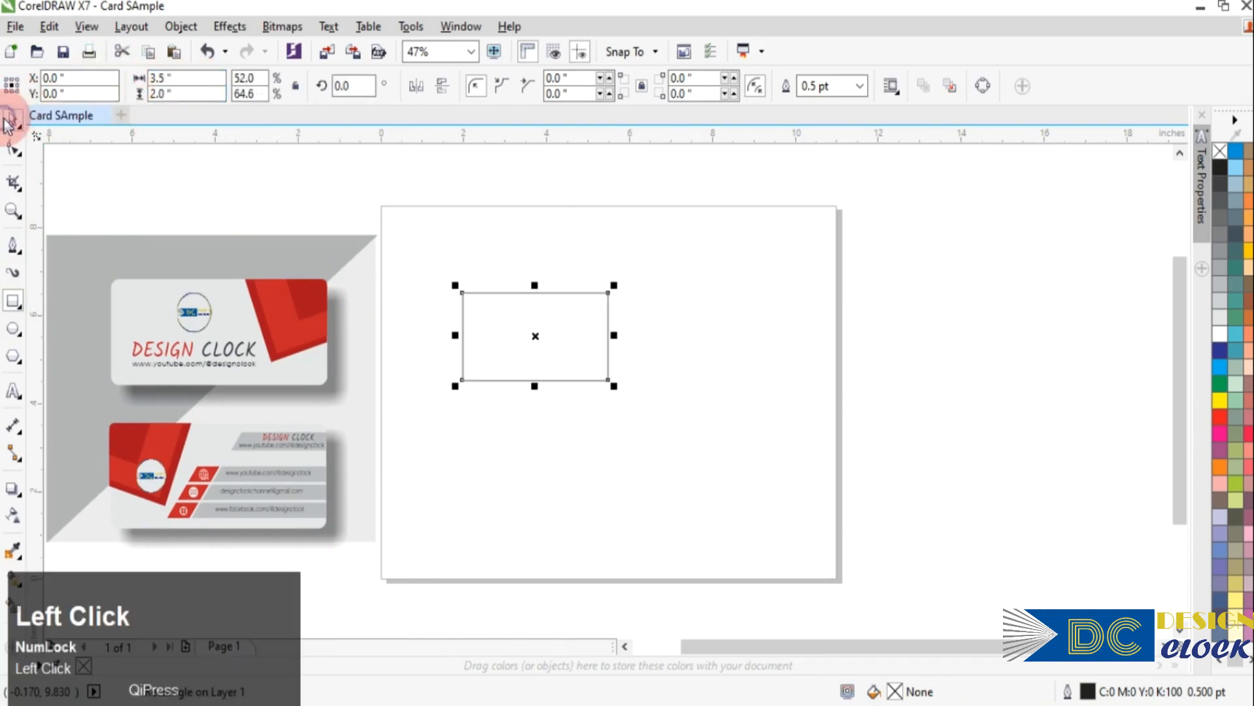
- Scale the whole reference design down to about 5 inches wide and position it closer to the page
left_click(223, 201)
left_click(305, 256)
left_click_drag(381, 228, 360, 247)
left_click_drag(294, 351, 334, 346)
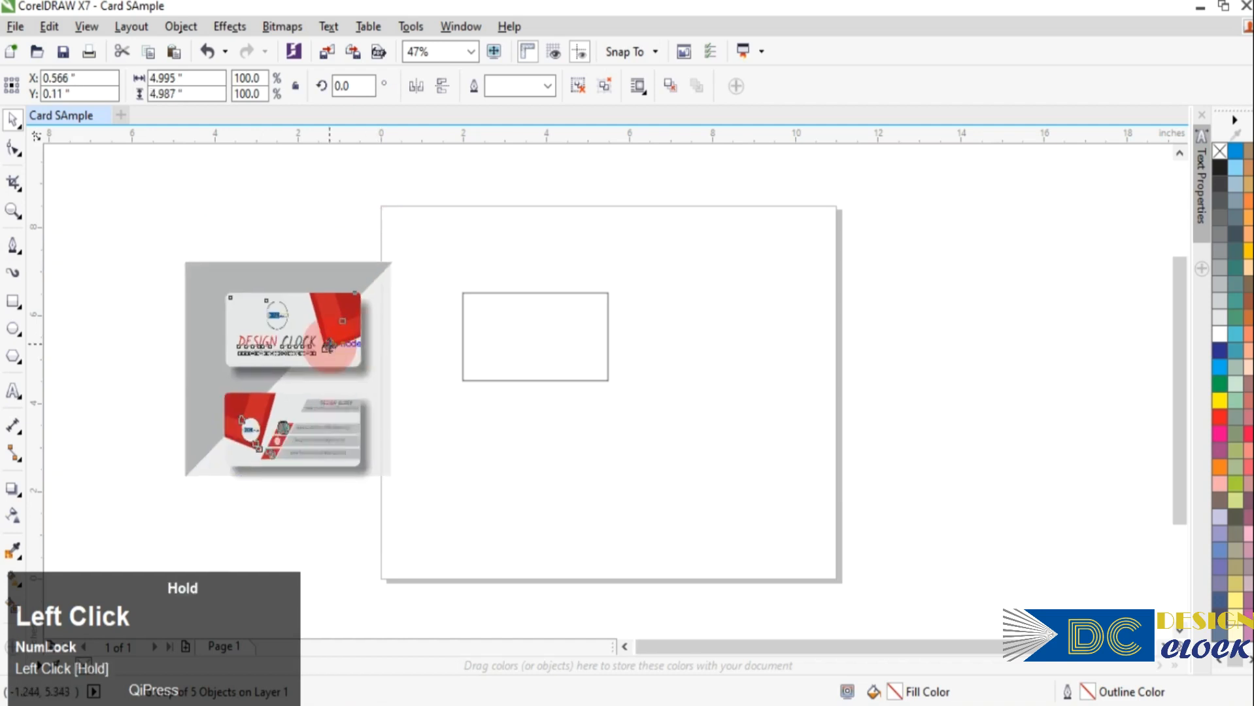
- Move the card rectangle slightly up and left on the page, closer to the reference design
left_click(587, 408)
left_click_drag(519, 329, 493, 311)
scroll(451, 349, "up", 2)
scroll(447, 348, "down", 1)
left_click_drag(809, 646, 750, 643)
left_click_drag(764, 321, 715, 346)
left_click(773, 484)
left_click(716, 325)
left_click_drag(751, 302, 806, 370)
left_click(647, 484)
- Round all four corners of the card rectangle to a radius of about 0.17 inches
left_click(716, 334)
left_click(13, 147)
left_click(503, 86)
left_click_drag(668, 287, 672, 289)
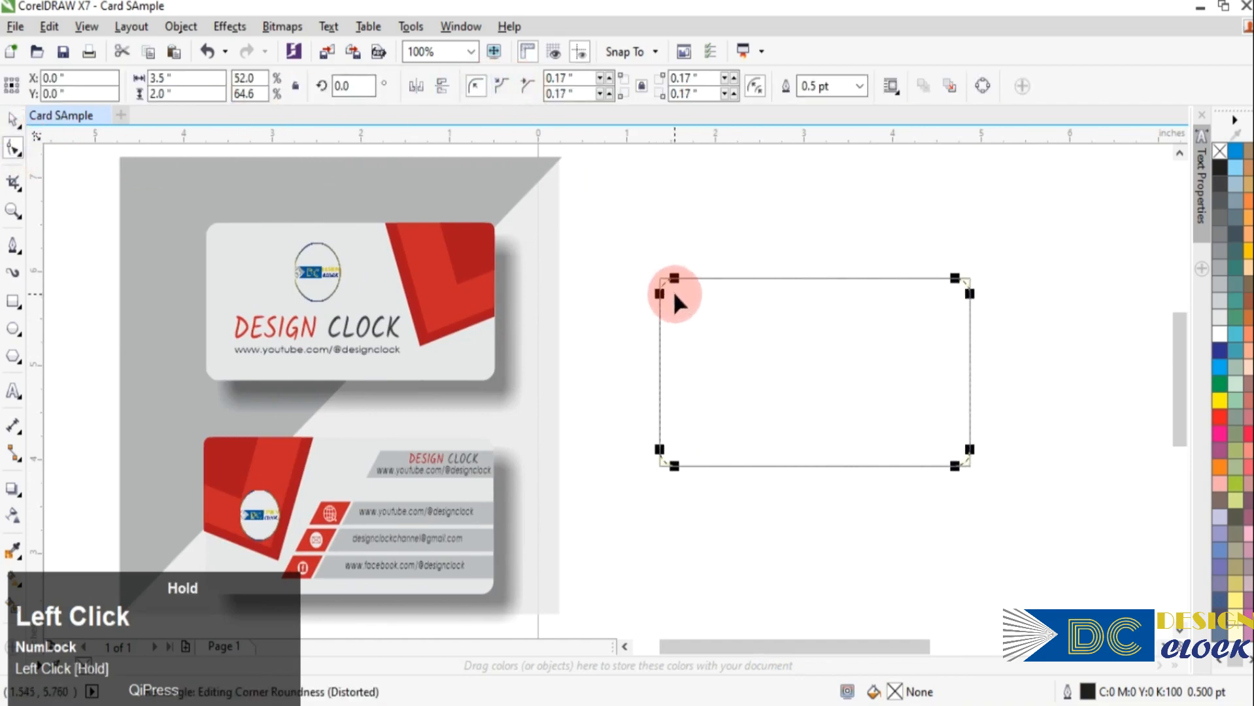
left_click(13, 119)
left_click(607, 322)
- Draw a closed, tilted four-sided shape about 2.04 × 2.03 inches over the card's upper-right corner with the Pen tool
left_click(13, 249)
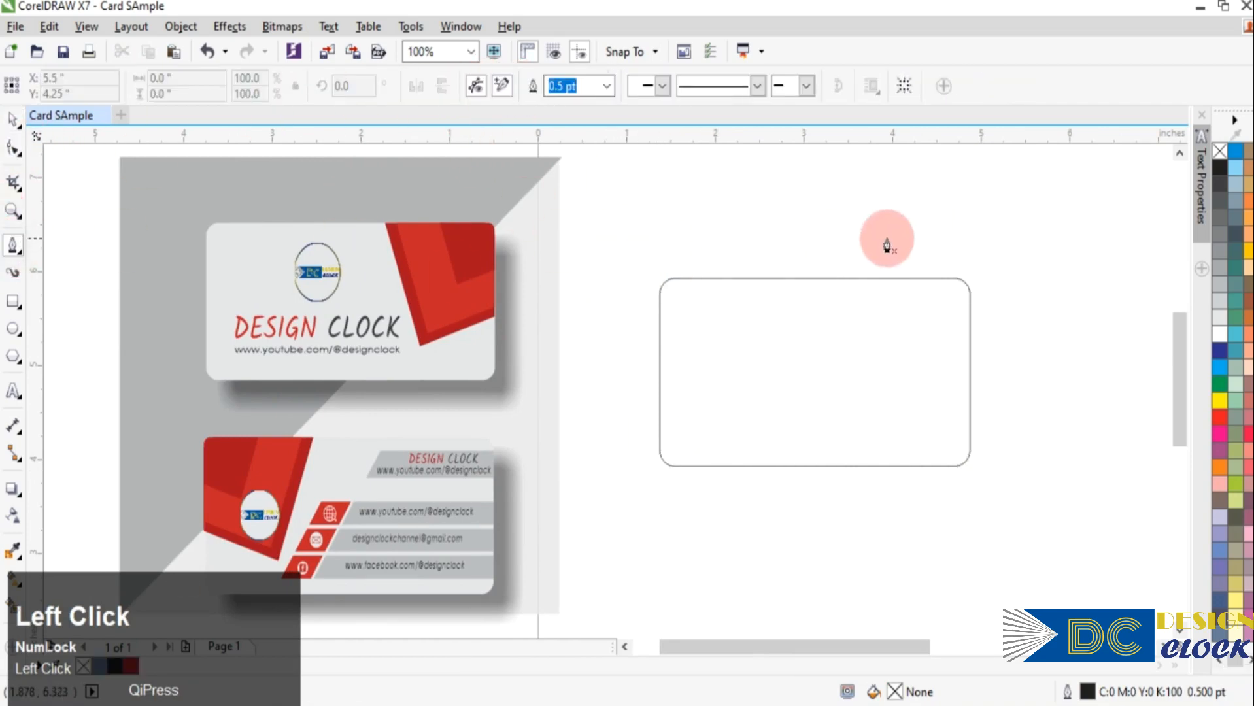
left_click(838, 248)
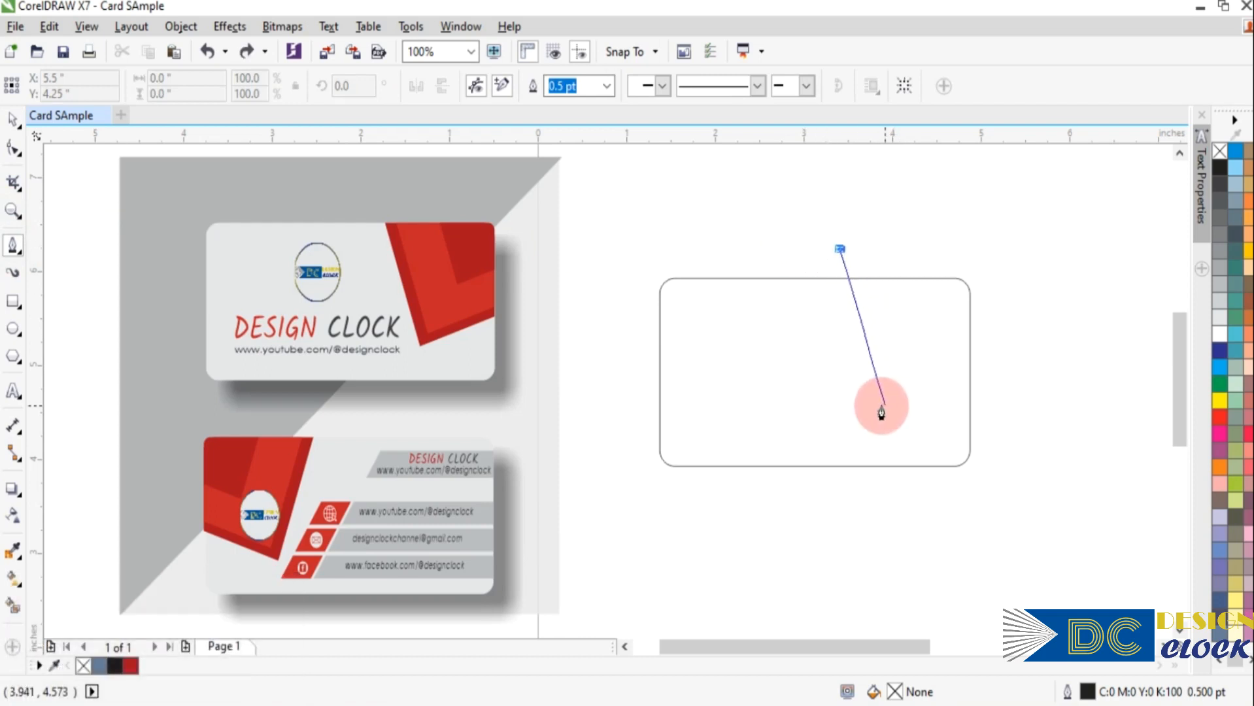
left_click(881, 411)
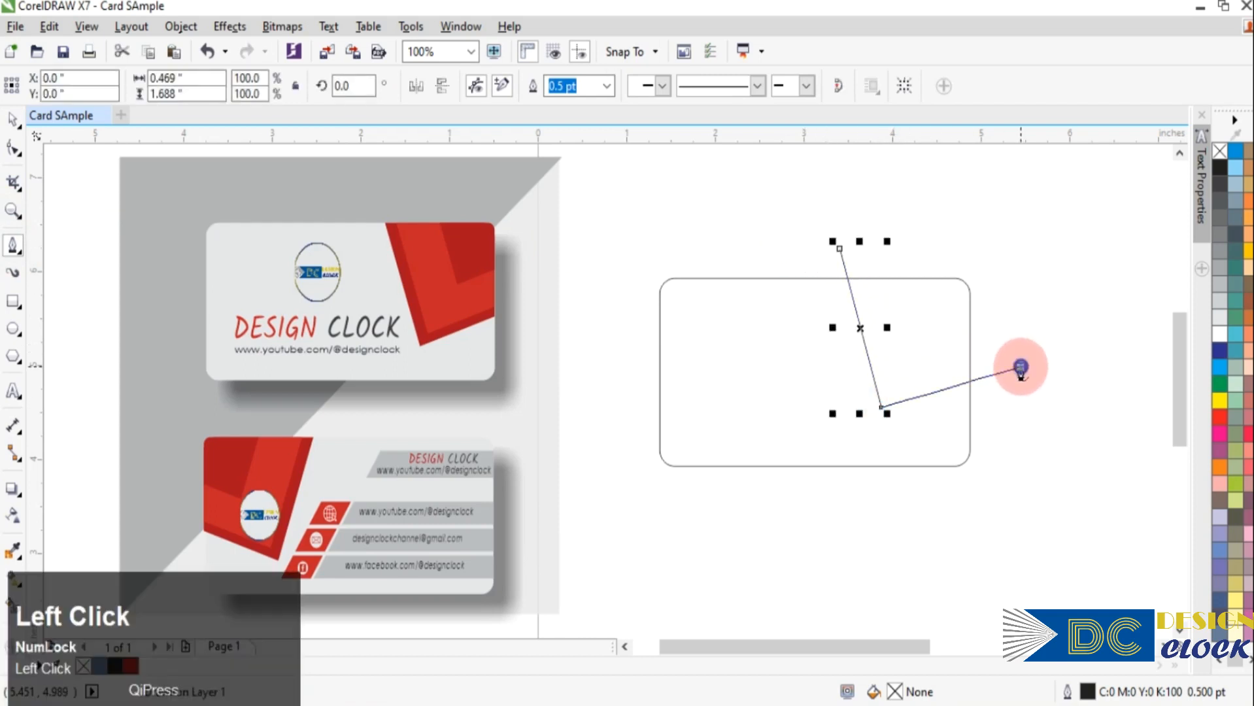
left_click(1020, 367)
left_click(988, 216)
left_click(839, 248)
left_click(12, 123)
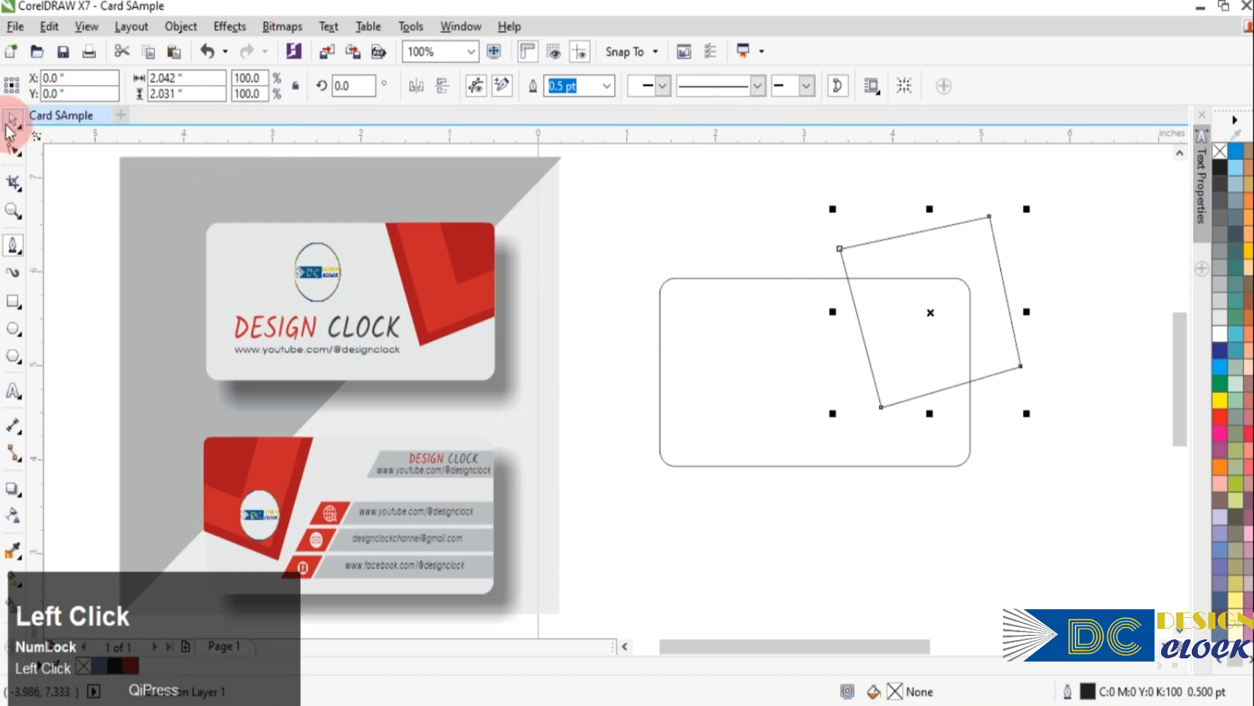
- Shift the tilted four-sided shape slightly left so it overlaps more of the card's corner
left_click(1058, 300)
left_click(936, 340)
left_click_drag(936, 340, 922, 341)
left_click(1105, 293)
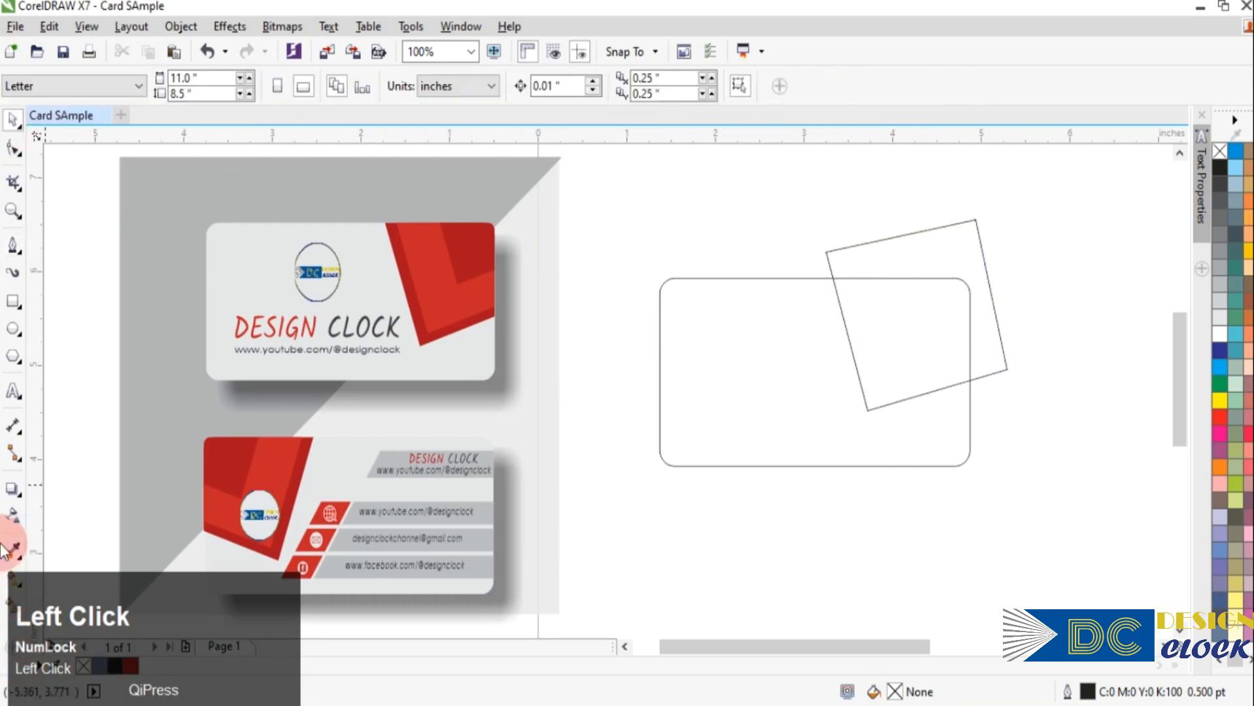
- Smart-fill the area where the tilted shape overlaps the card, and delete the original tilted outline
left_click(8, 549)
left_click(876, 333)
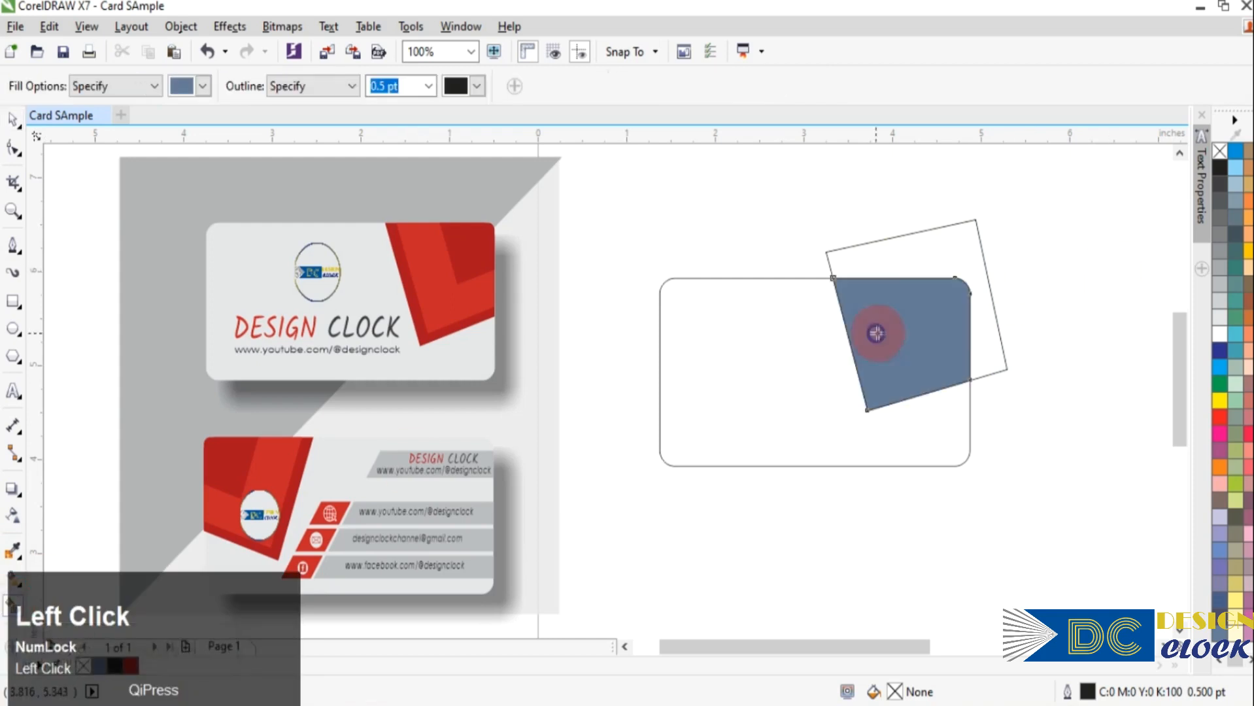
left_click(16, 119)
left_click(972, 219)
left_click(969, 235)
left_click(970, 241)
key("Delete")
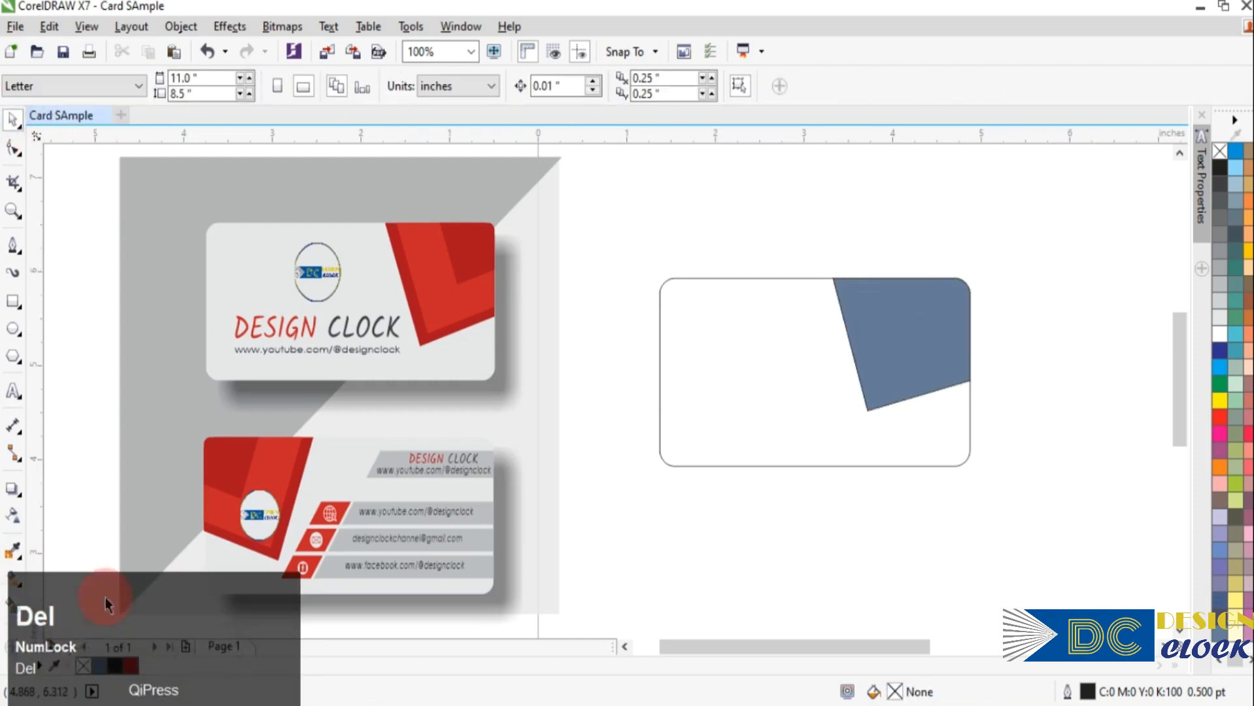
- Fill the corner shape with the dark red (#AA1420) sampled from the reference design and remove its outline
left_click(14, 552)
left_click(399, 278)
left_click(876, 335)
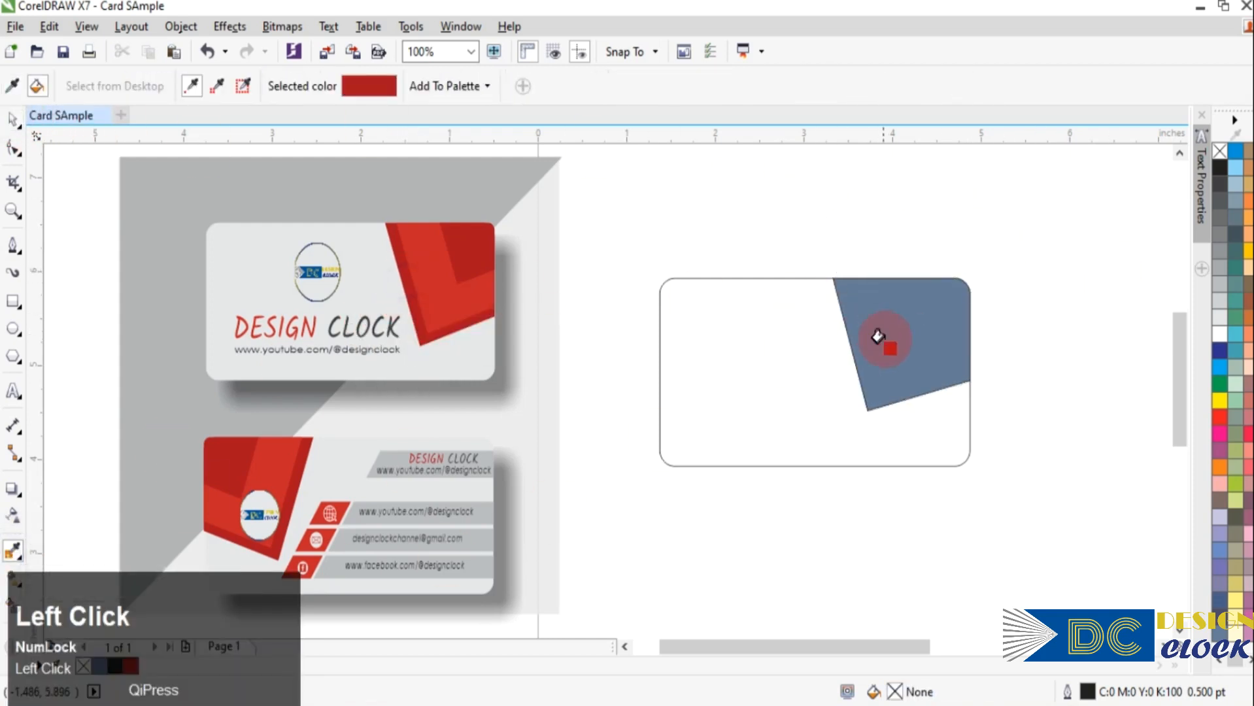
left_click(1201, 191)
right_click(1218, 151)
left_click(676, 471)
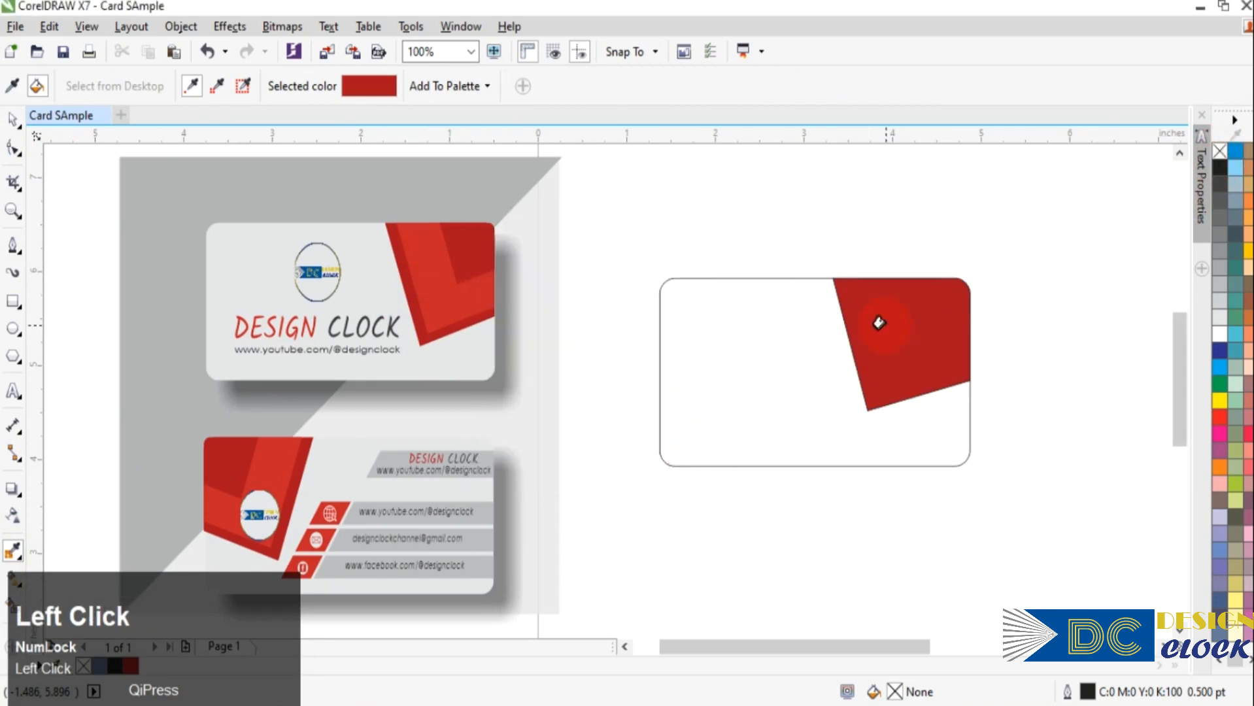
left_click(11, 120)
left_click(901, 331)
right_click(1218, 151)
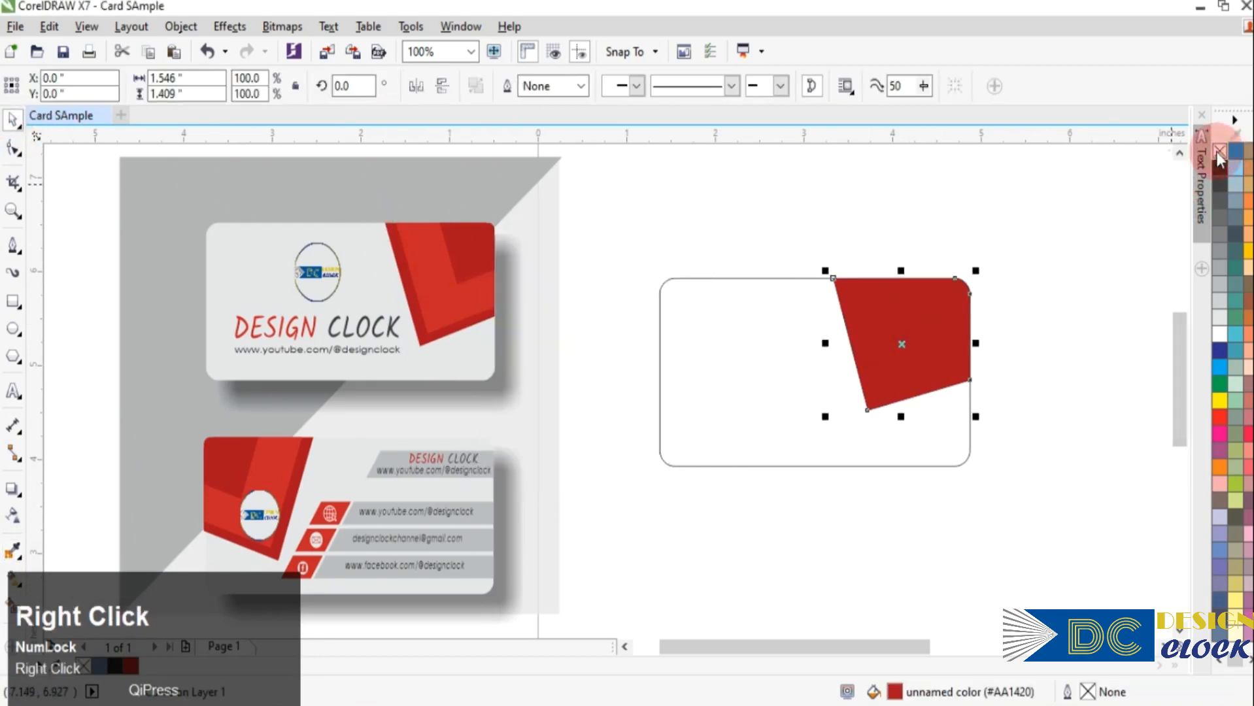
left_click(425, 401)
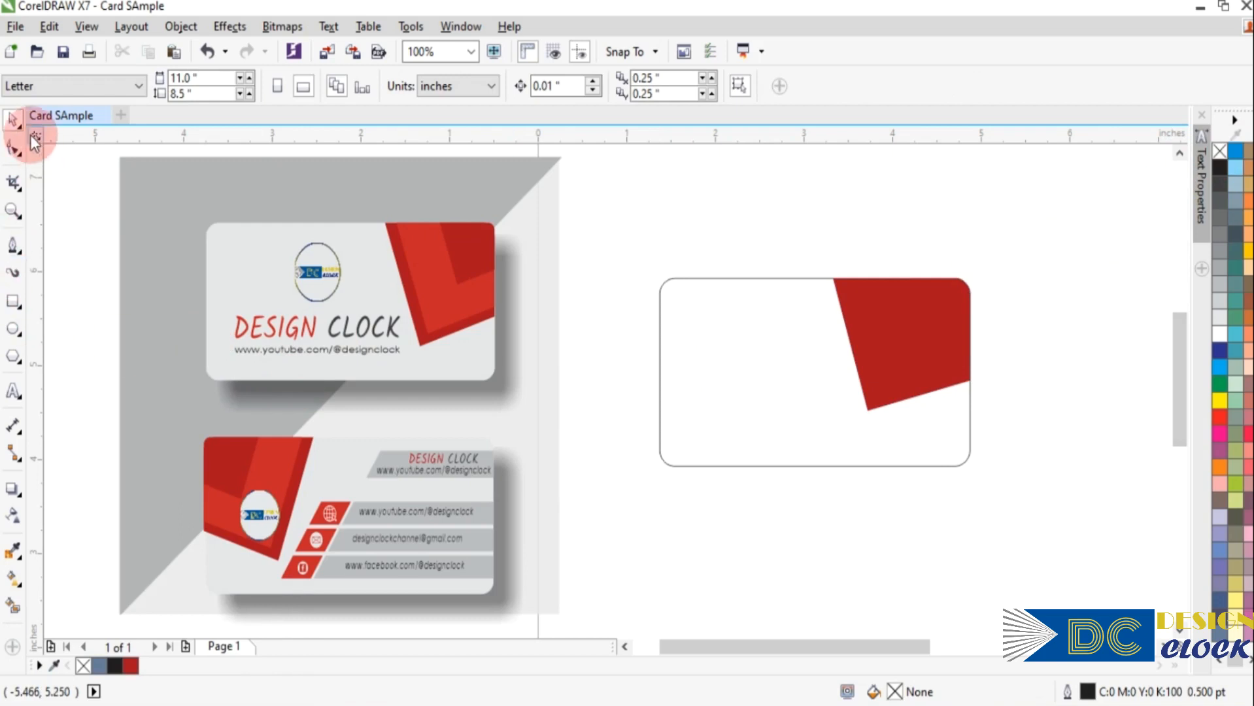
- Duplicate the corner shape at 86.1% toward the card's upper-right corner and fill it with the reference's lighter red (#C72429)
left_click(904, 345)
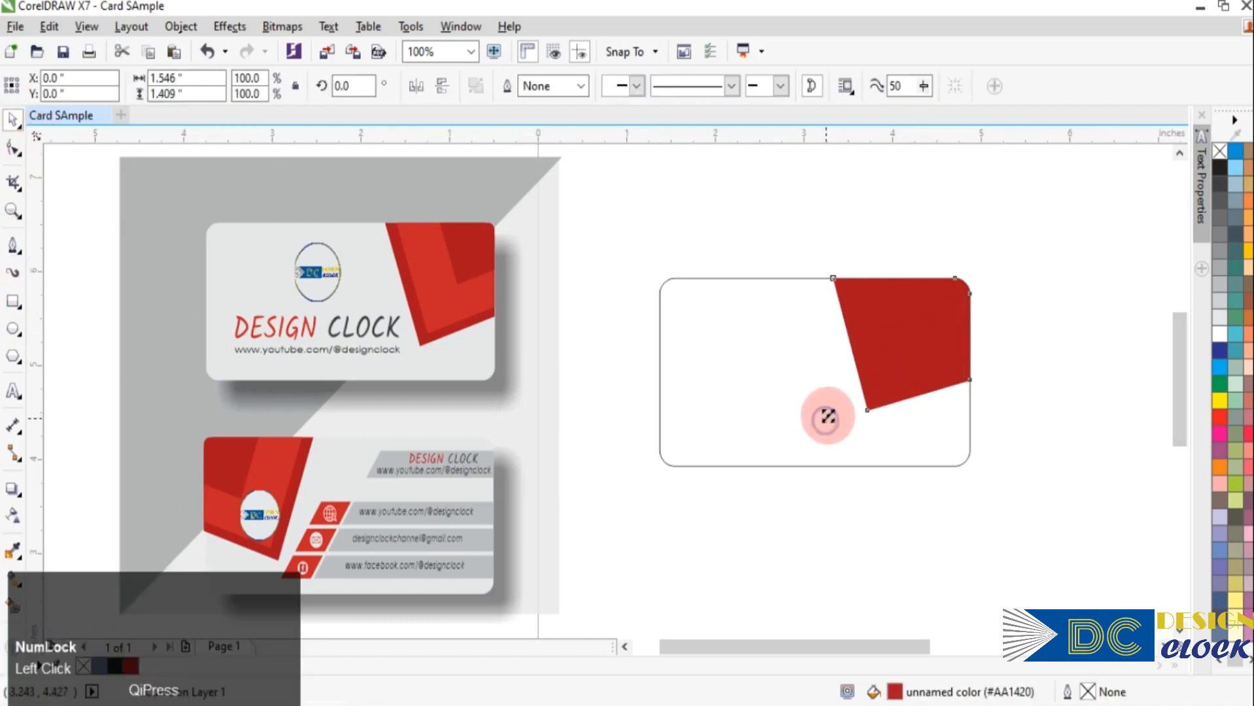
left_click_drag(837, 404, 834, 400)
key("ctrl+z")
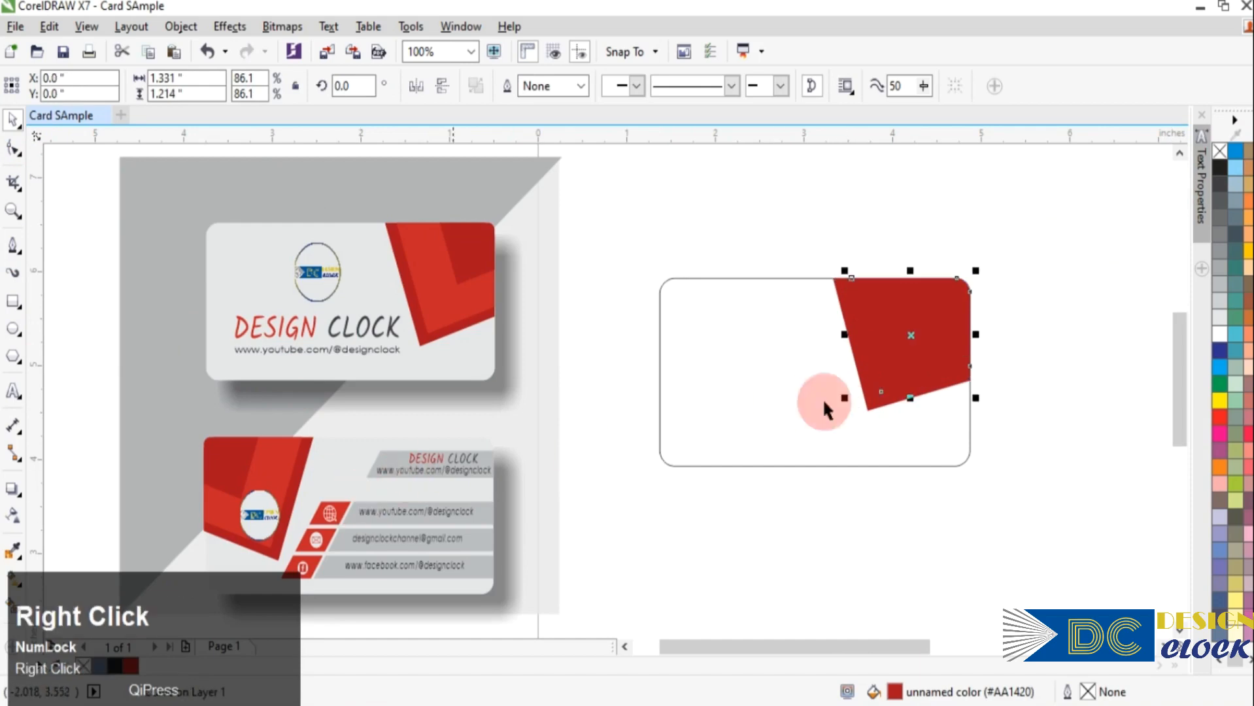
left_click(1219, 350)
left_click(13, 548)
left_click(422, 281)
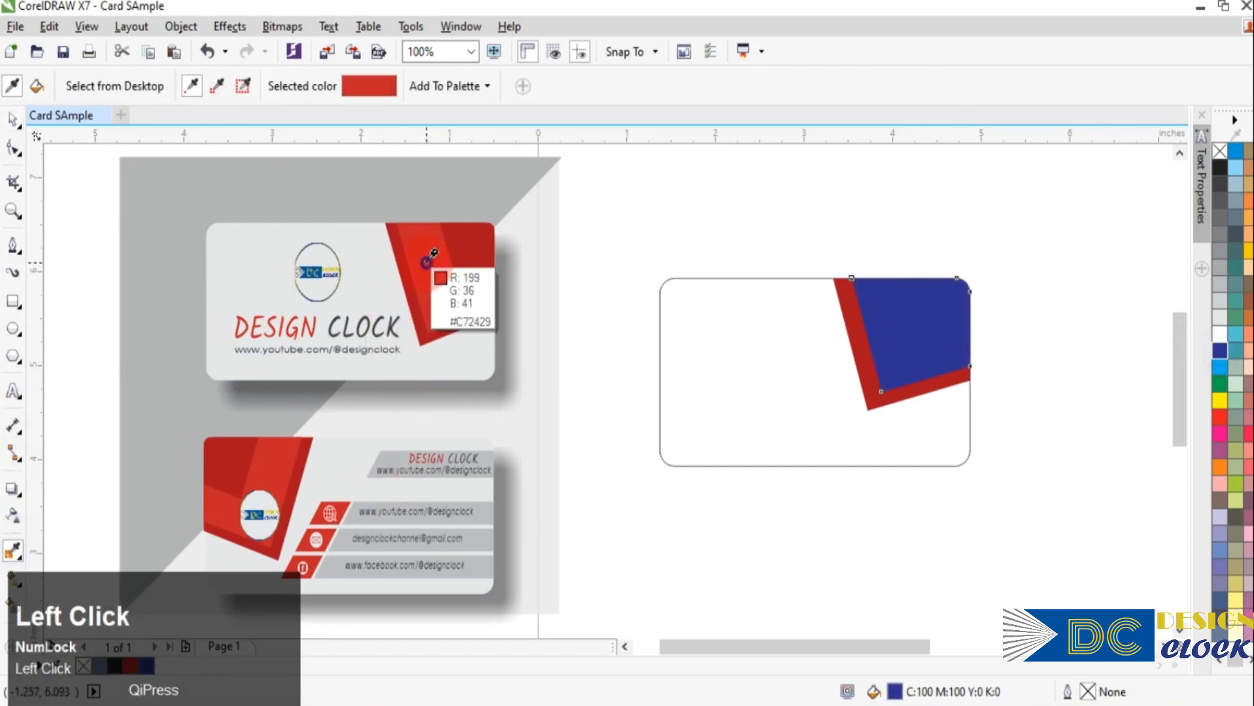
left_click(904, 302)
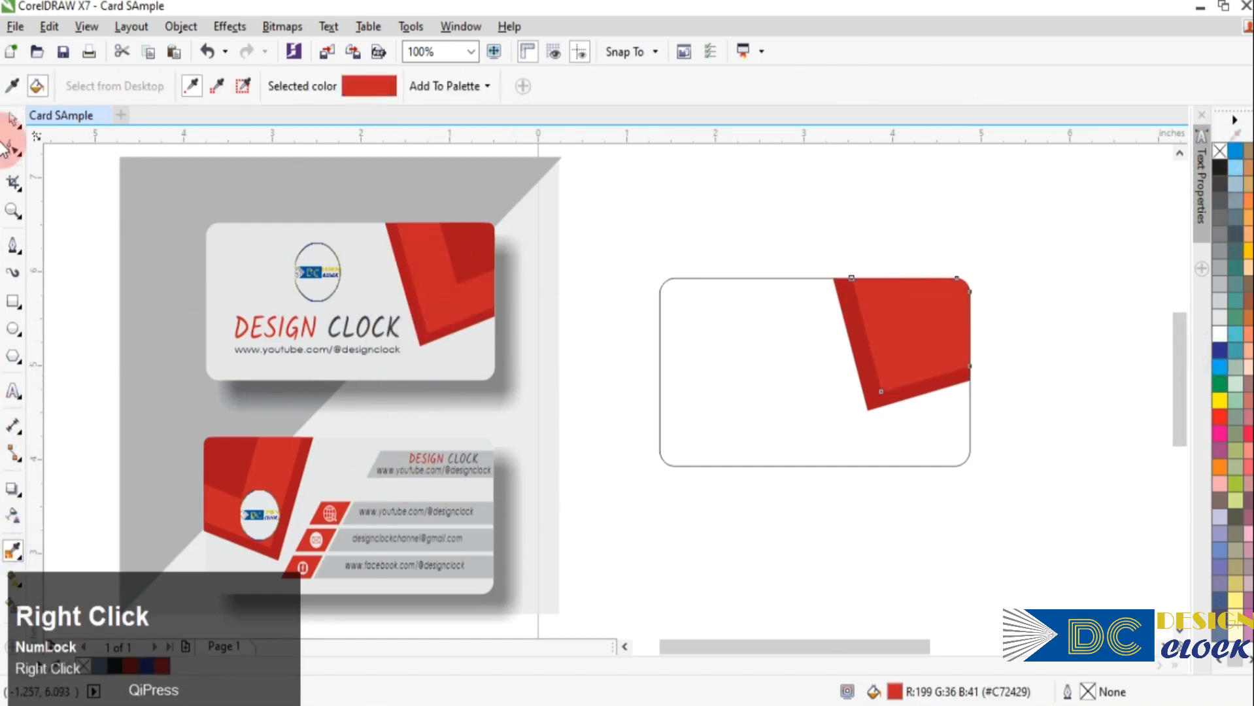
left_click(13, 120)
left_click(1012, 414)
- Add a smaller copy of the corner shape at 57.1% and fill it with the reference's dark red (#AA1420)
left_click(896, 361)
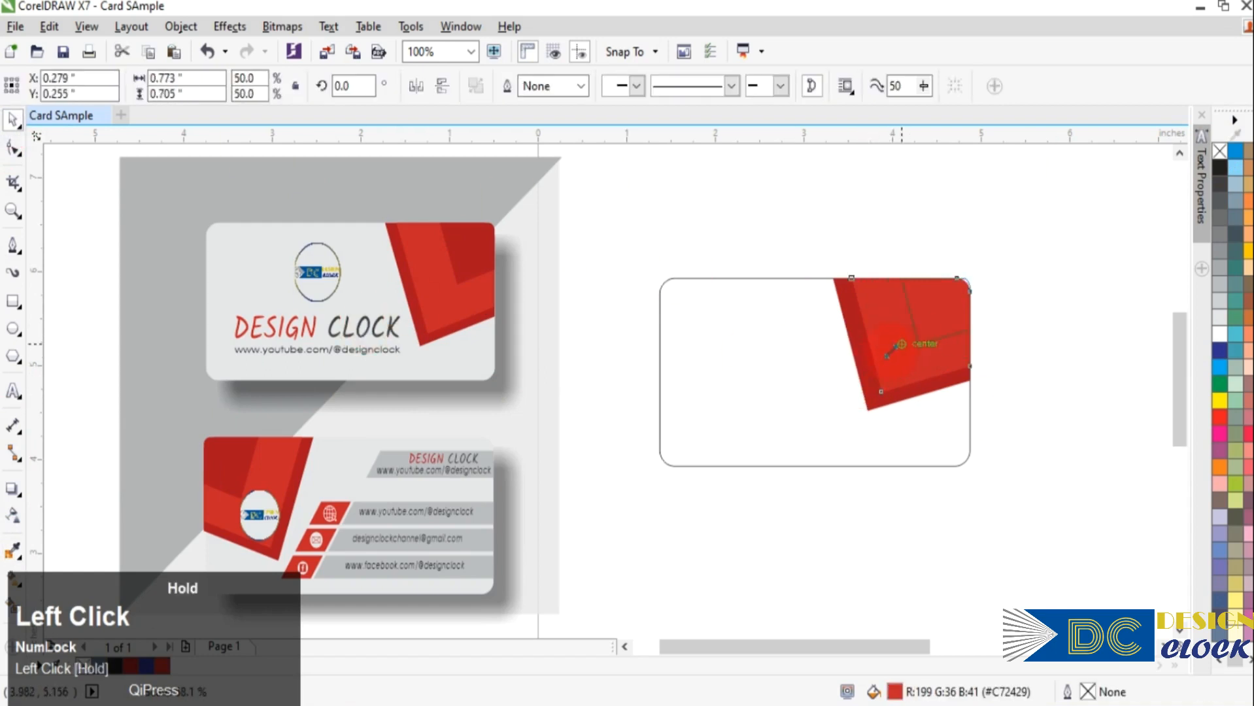
left_click(1218, 398)
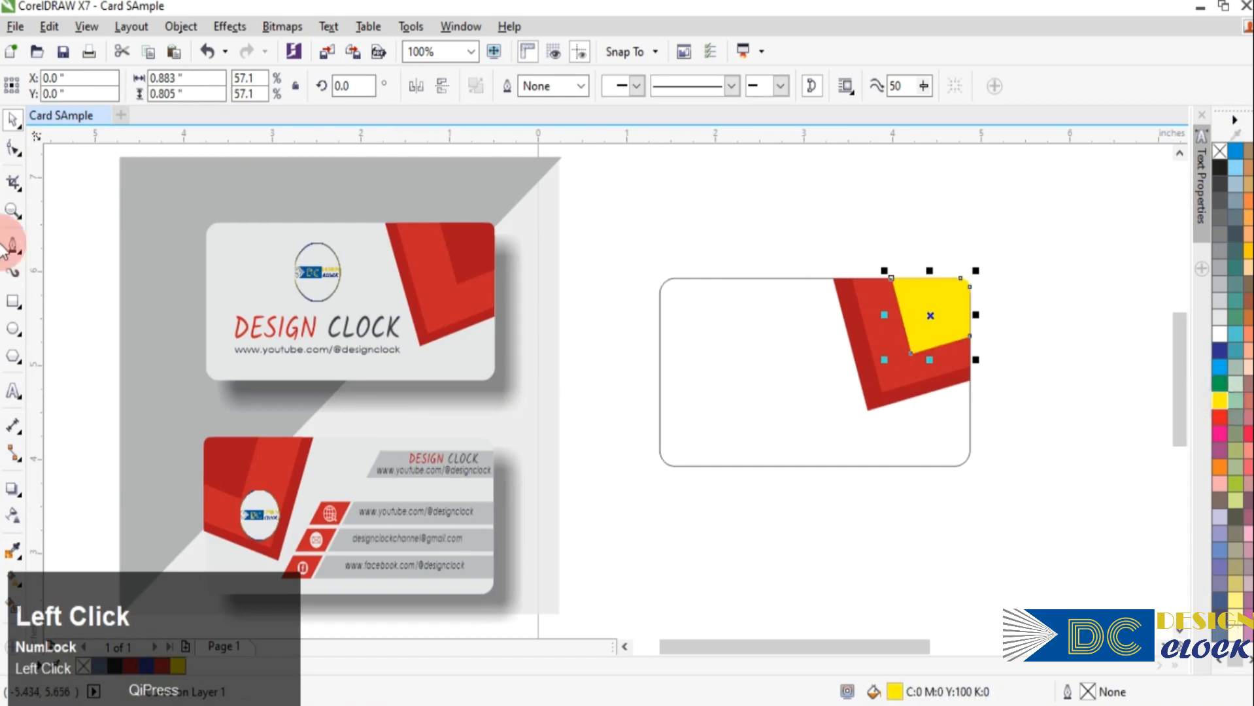
left_click(6, 554)
left_click(418, 281)
left_click(931, 304)
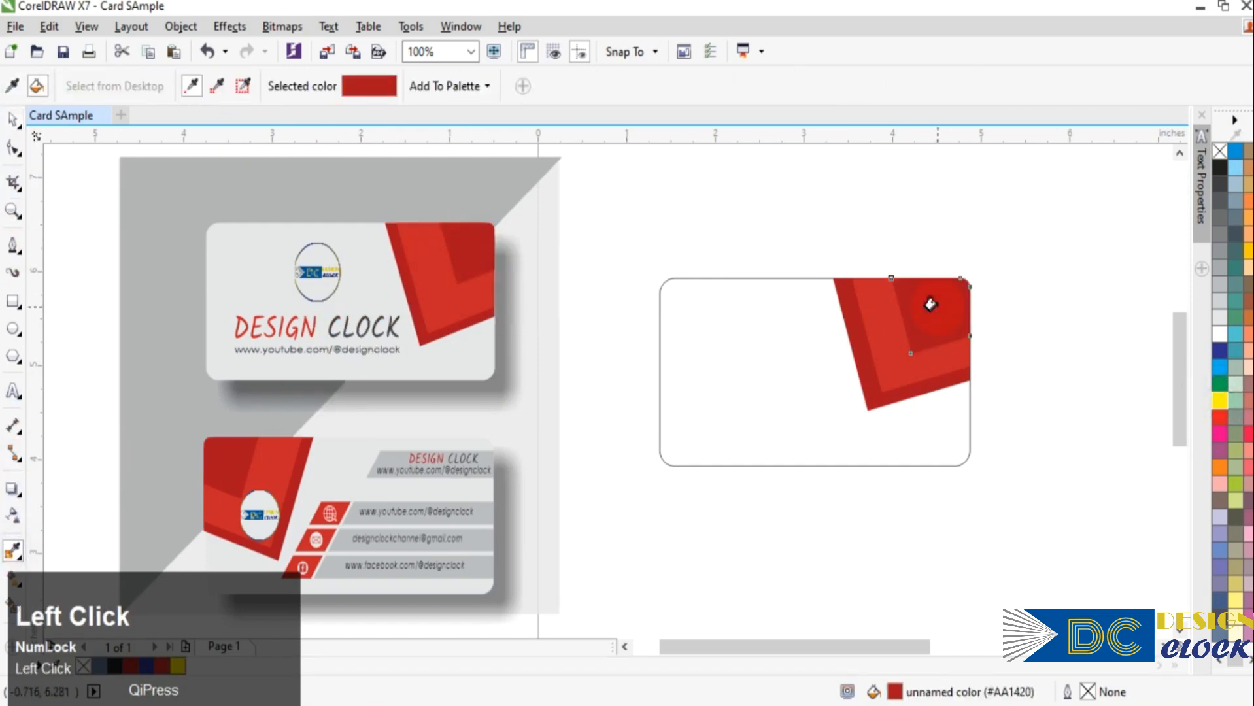
left_click(12, 117)
left_click(976, 325)
- Try moving the three red corner shapes together off the card, and undo the move
left_click_drag(1027, 235, 804, 428)
left_click_drag(913, 362, 1070, 273)
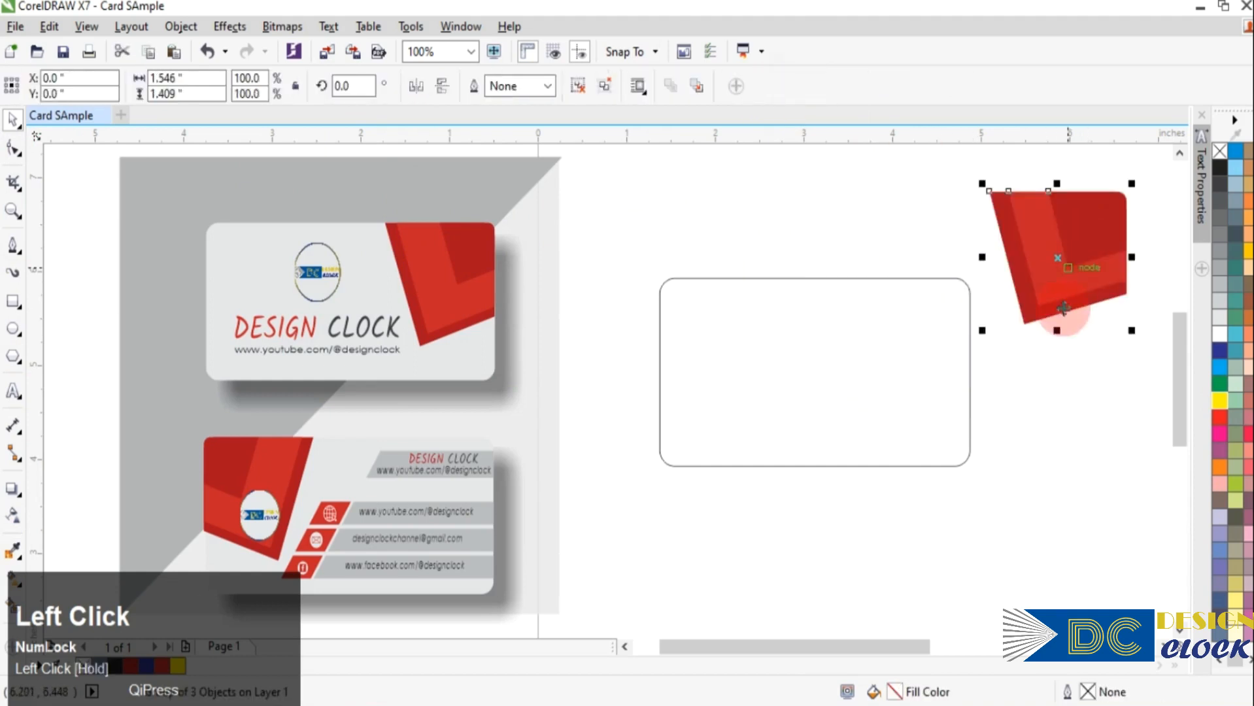
key("ctrl+z")
left_click(1074, 410)
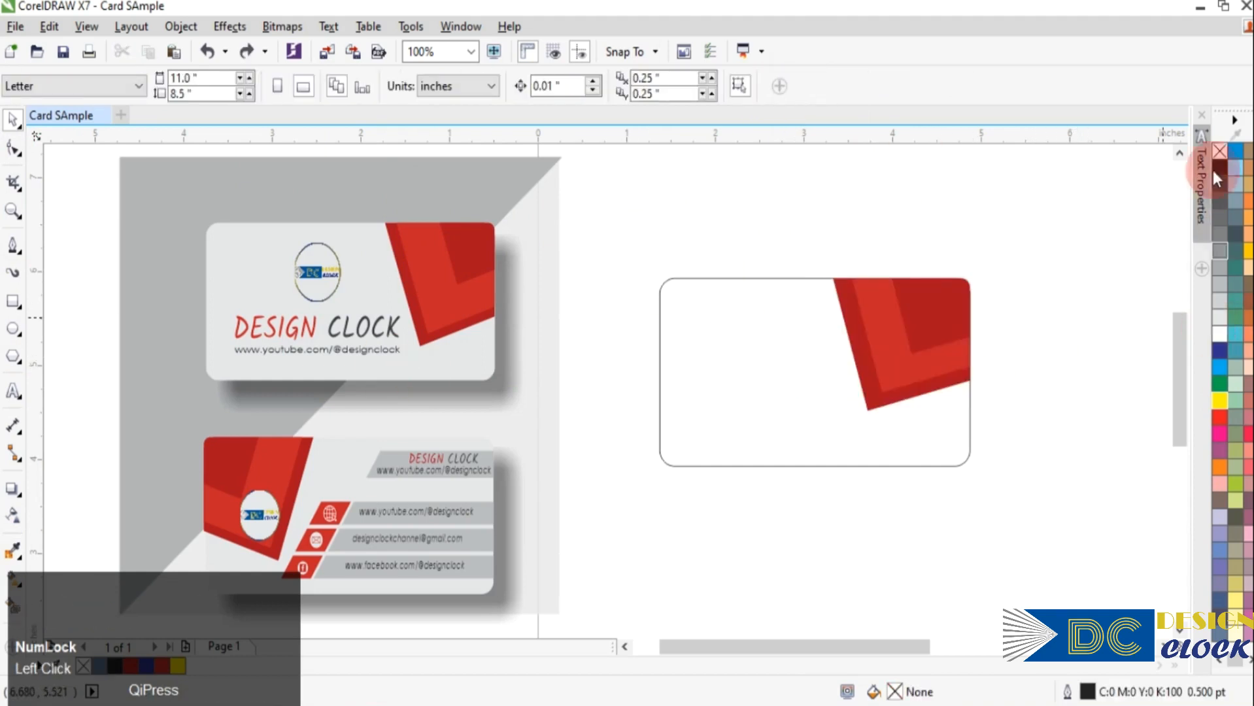
- Fill the card rectangle with the light grey (10% black) sampled from the reference card and remove its outline
left_click(13, 551)
left_click(388, 295)
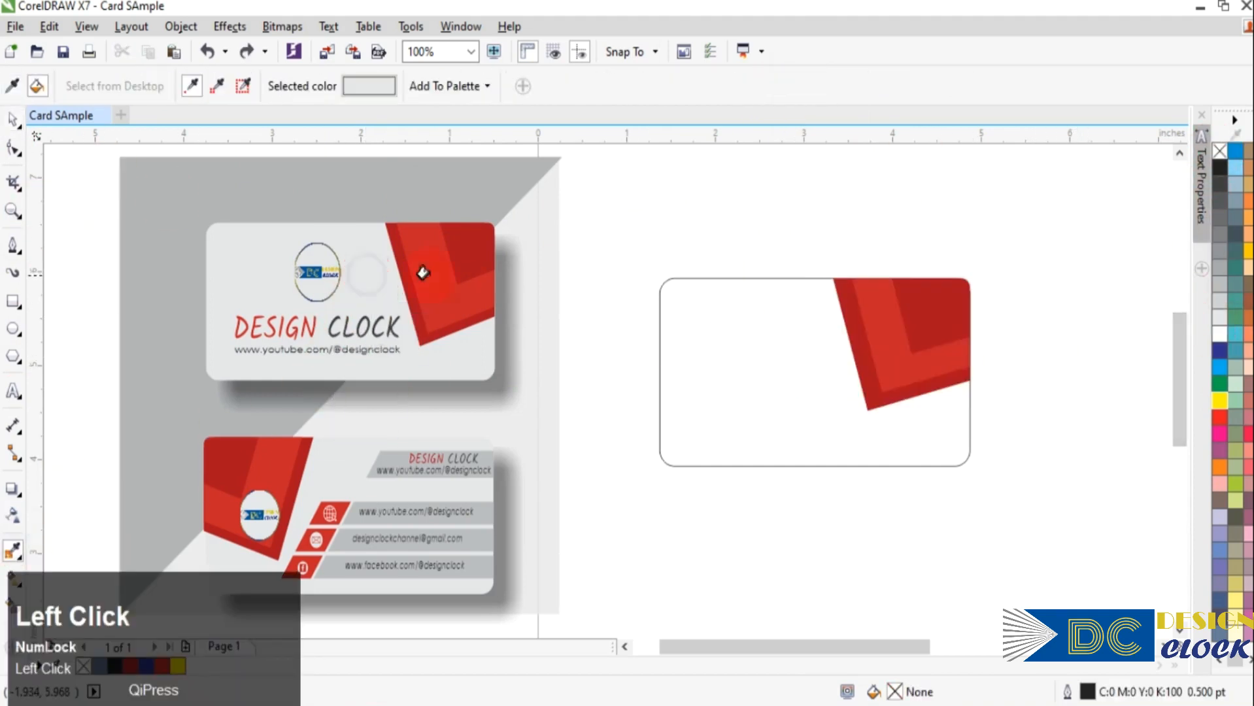
left_click(747, 347)
left_click(13, 119)
left_click(795, 328)
right_click(1219, 151)
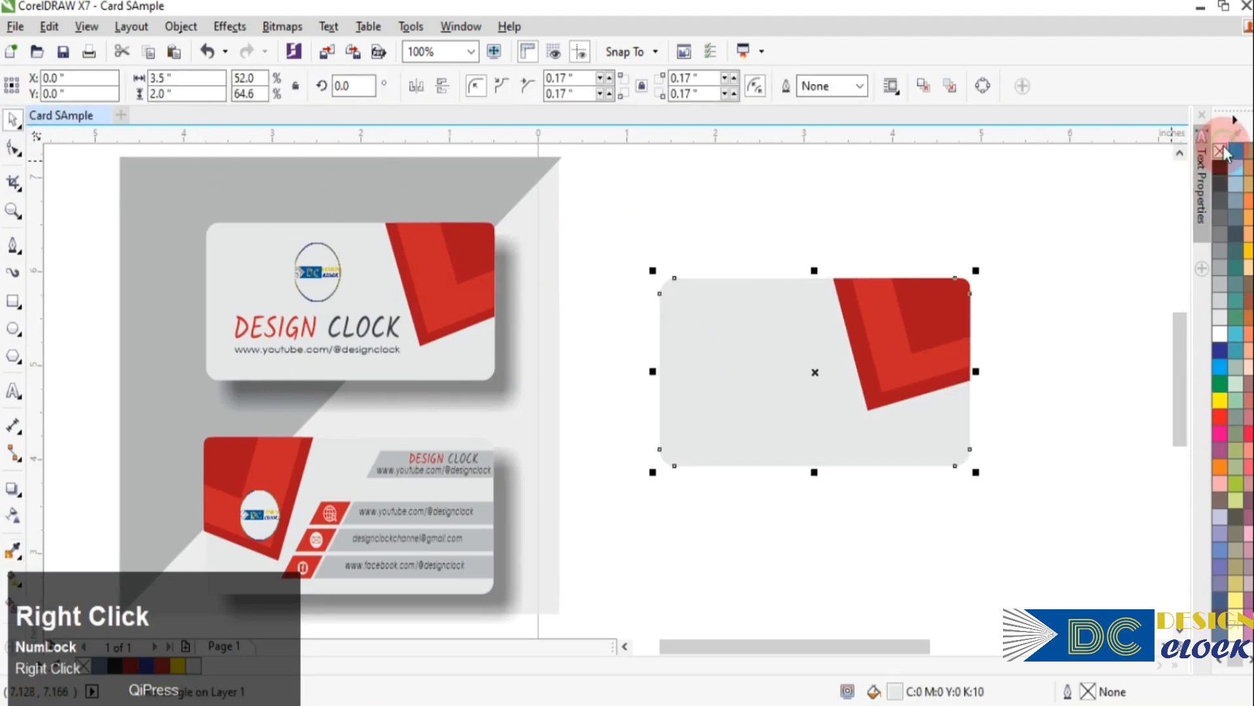
left_click(897, 324)
left_click(1098, 325)
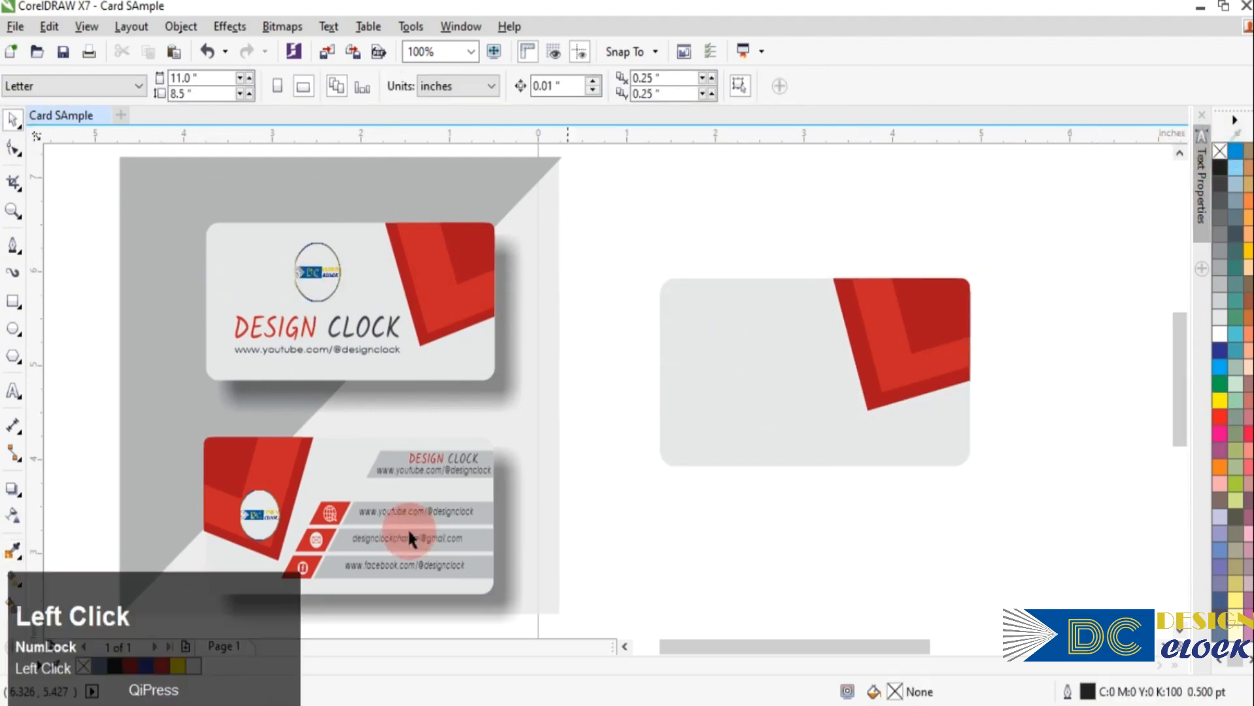
- Bring the round DC Design Clock logo into the document, shrink it and place it in the card's upper-left area
left_click(120, 705)
mouse_move(336, 191)
left_mouse_down()
mouse_move(354, 656)
mouse_move(314, 705)
mouse_move(681, 395)
left_mouse_up()
mouse_move(902, 628)
left_mouse_down()
mouse_move(826, 526)
mouse_move(740, 448)
left_mouse_up()
left_click(885, 592)
left_click_drag(673, 398, 736, 345)
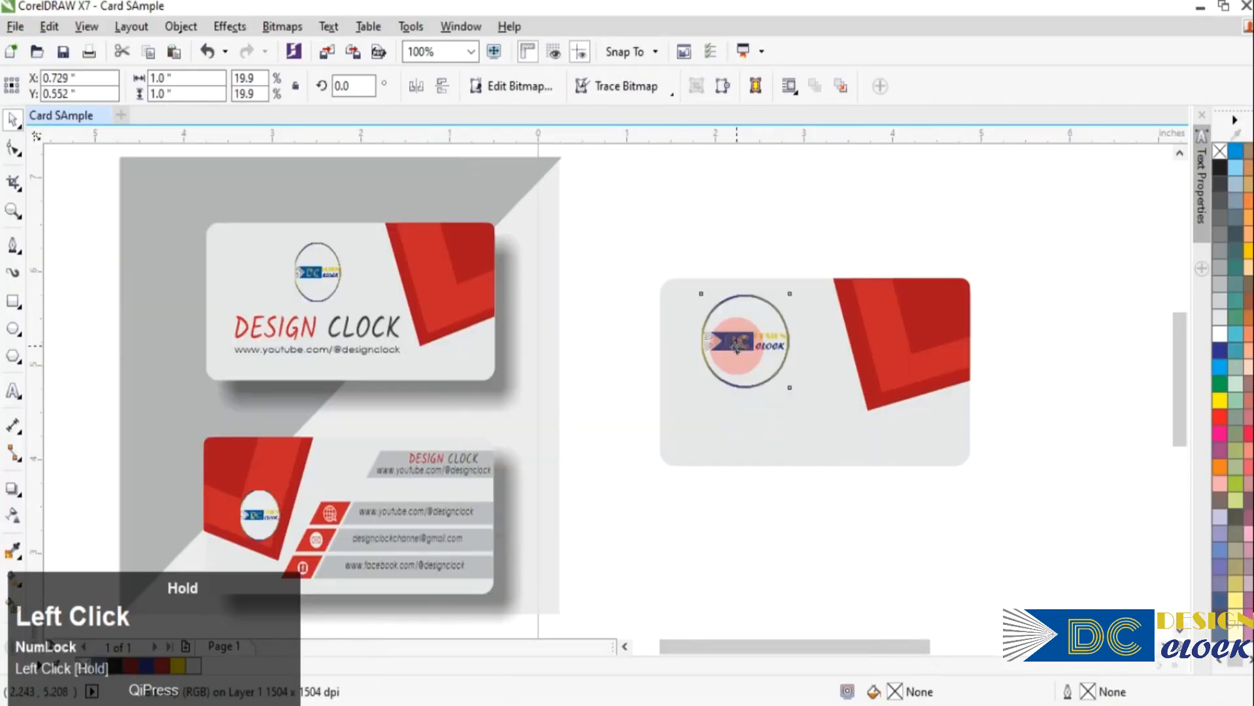
left_click_drag(795, 391, 759, 350)
left_click(1066, 383)
left_click(1019, 303)
left_click(1044, 306)
- Add the text "DESIGN CLOCK" above the card and set its font to Kalam
left_click(14, 390)
left_click(613, 235)
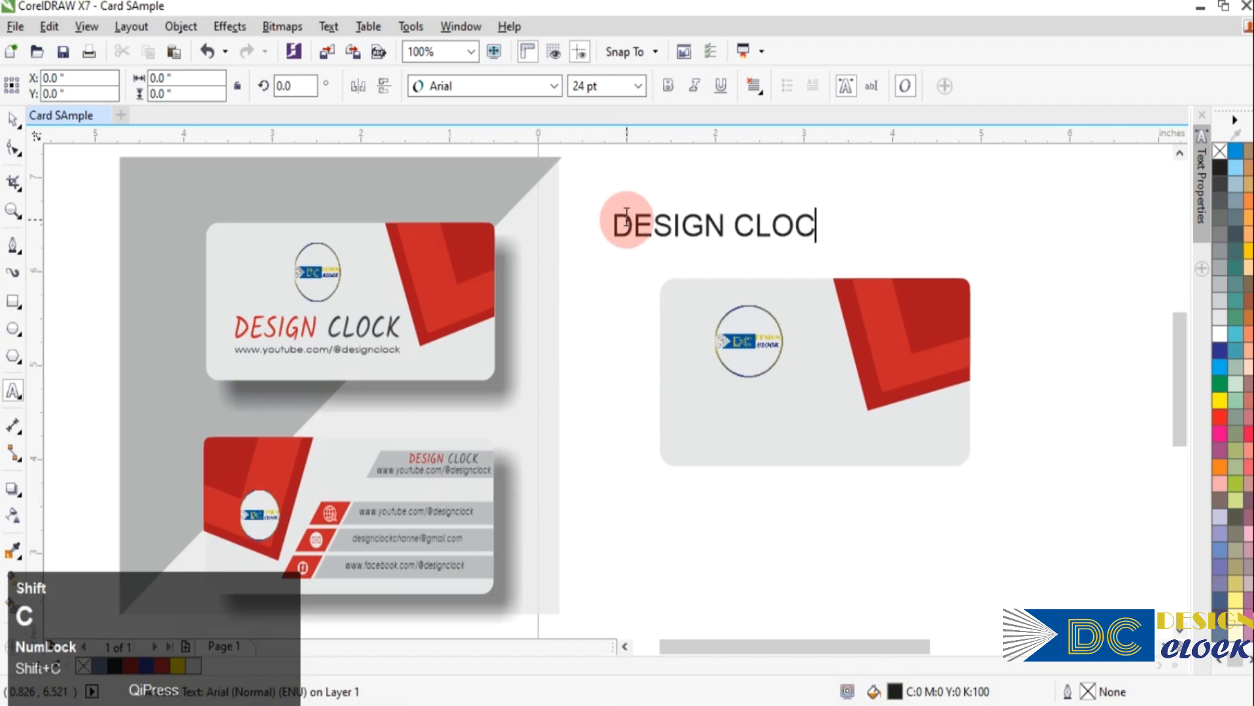
left_click(373, 209)
left_click(553, 86)
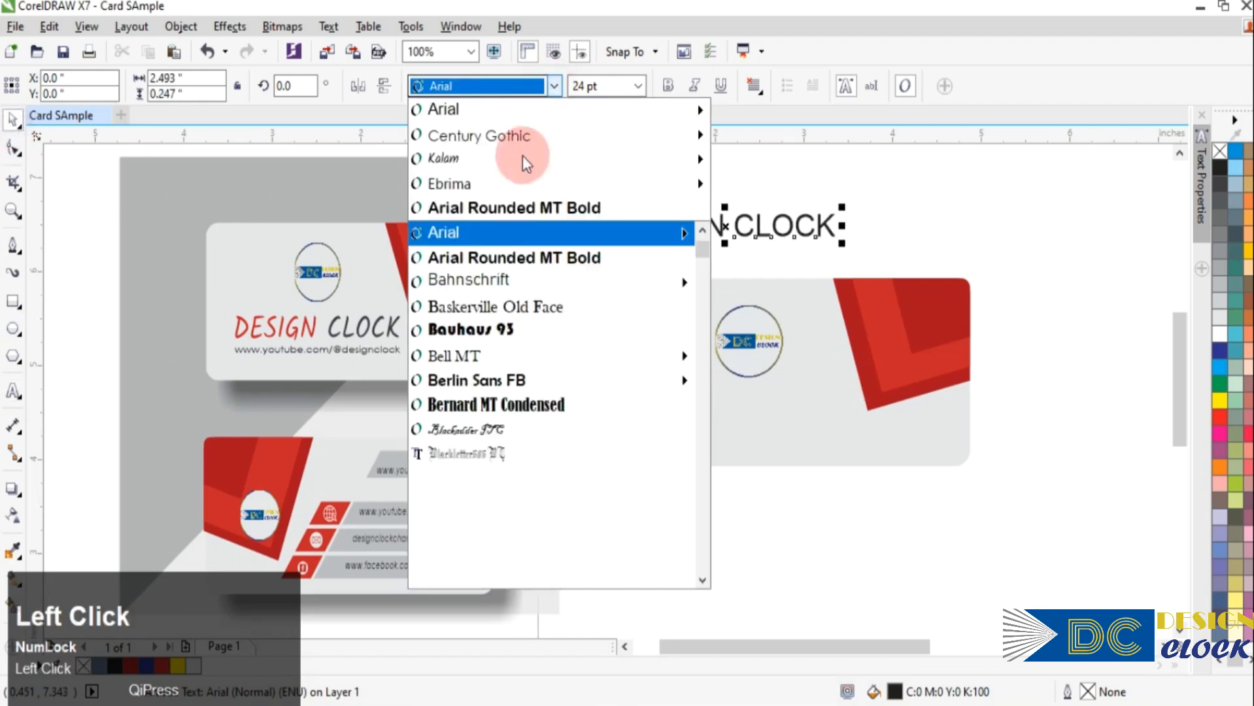
left_click(516, 160)
- Move the "DESIGN CLOCK" text beneath the logo on the card and scale it down to fit beside the red shape
left_click_drag(671, 225, 736, 408)
left_click_drag(873, 424, 840, 438)
left_click_drag(788, 402, 812, 403)
left_click(616, 302)
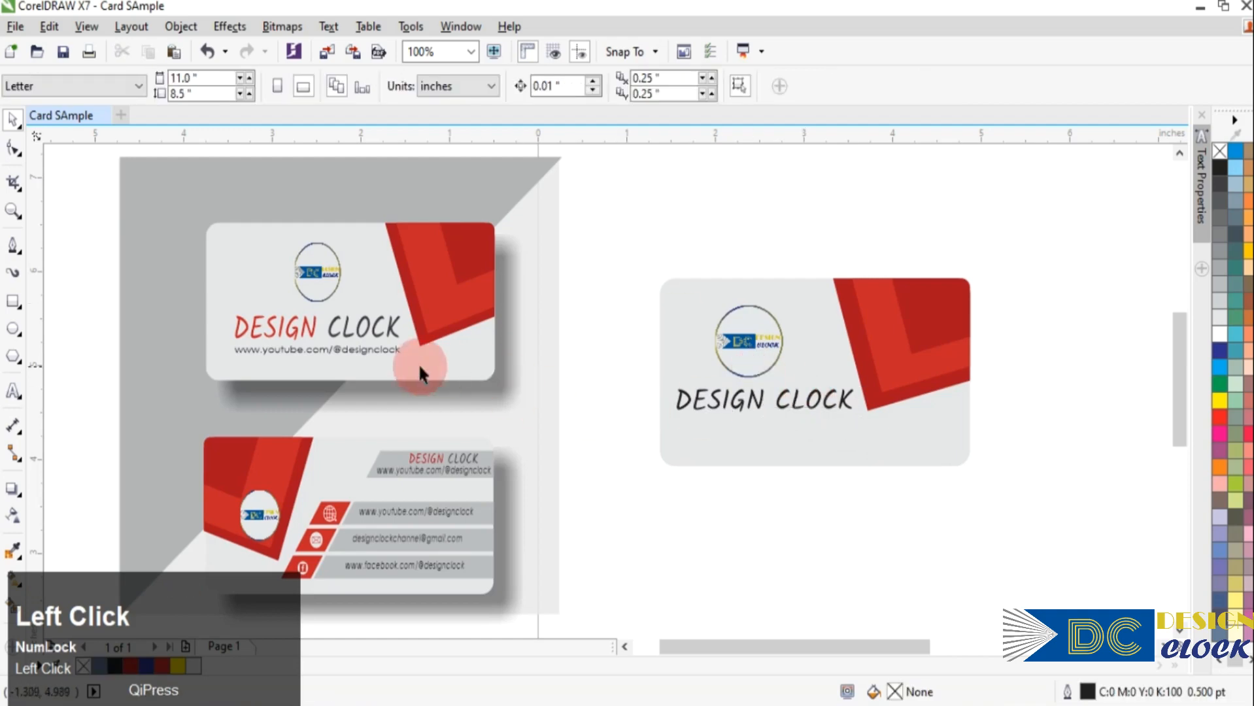
left_click(12, 391)
left_click(638, 238)
type("www.youtube.com/@desig")
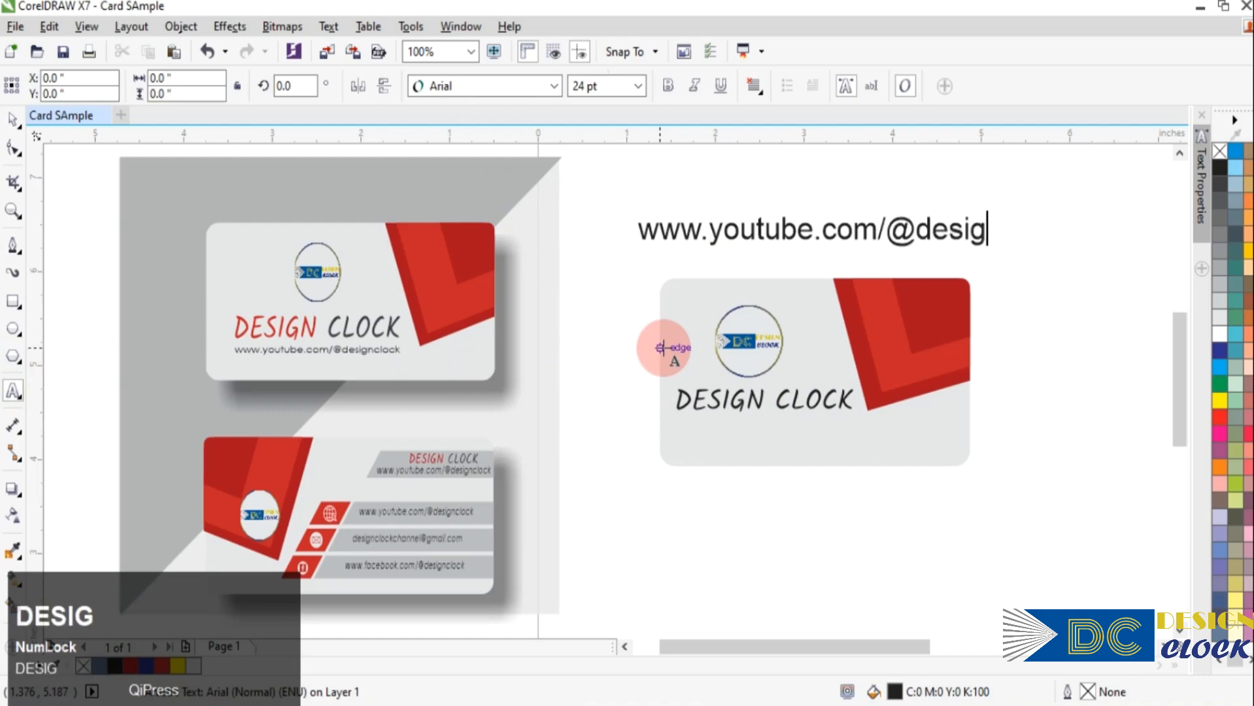
left_click(12, 119)
left_click(554, 87)
left_click(516, 165)
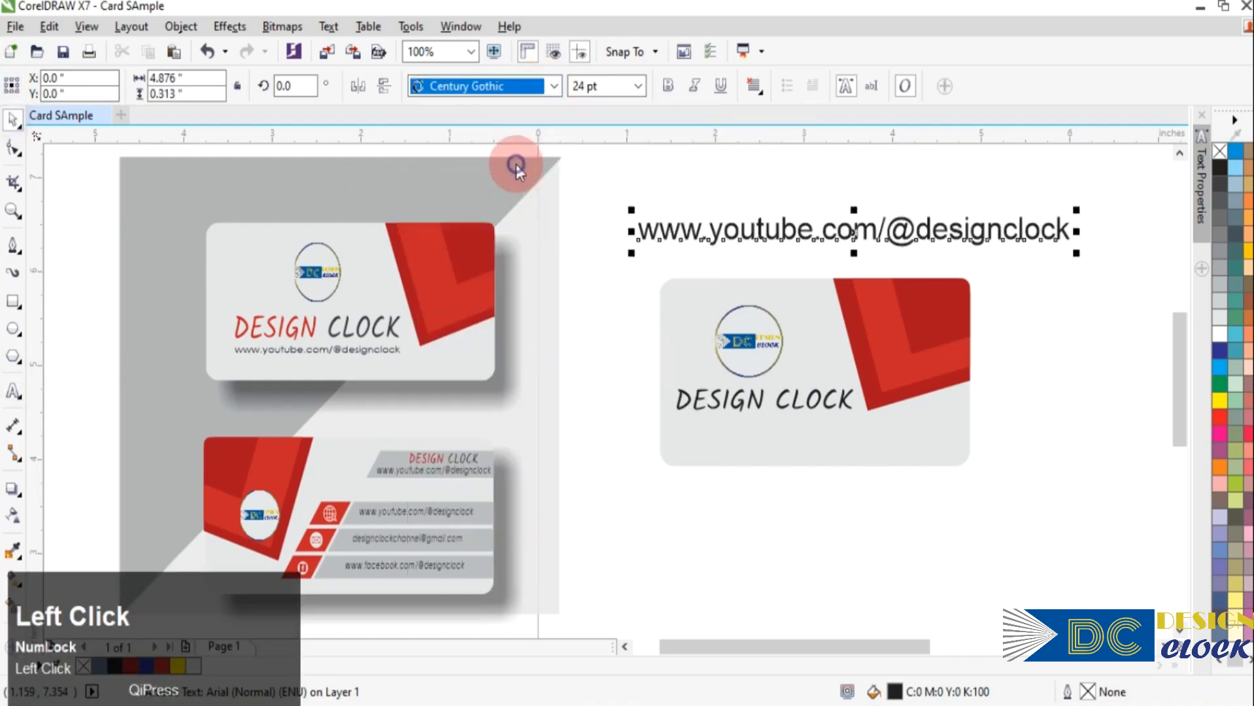
left_click(637, 86)
left_click(605, 185)
- Move the web address text onto the card, beneath the "DESIGN CLOCK" name
left_click(13, 125)
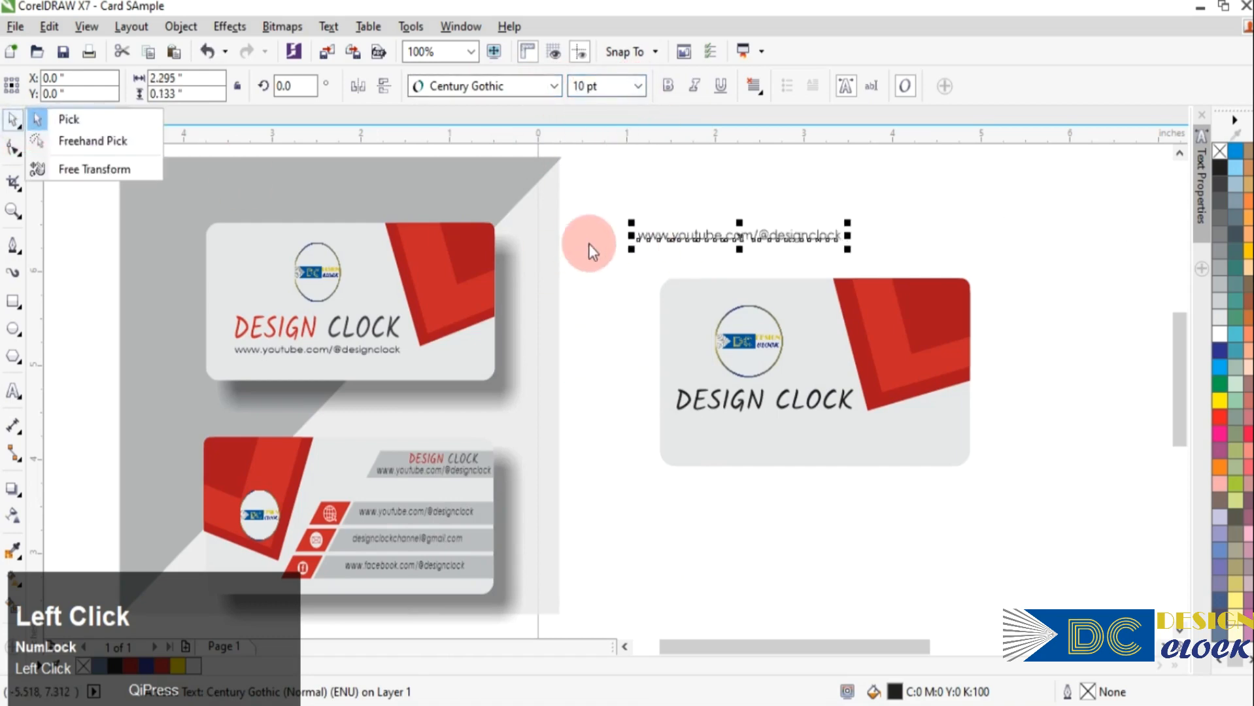
left_click_drag(736, 232, 749, 435)
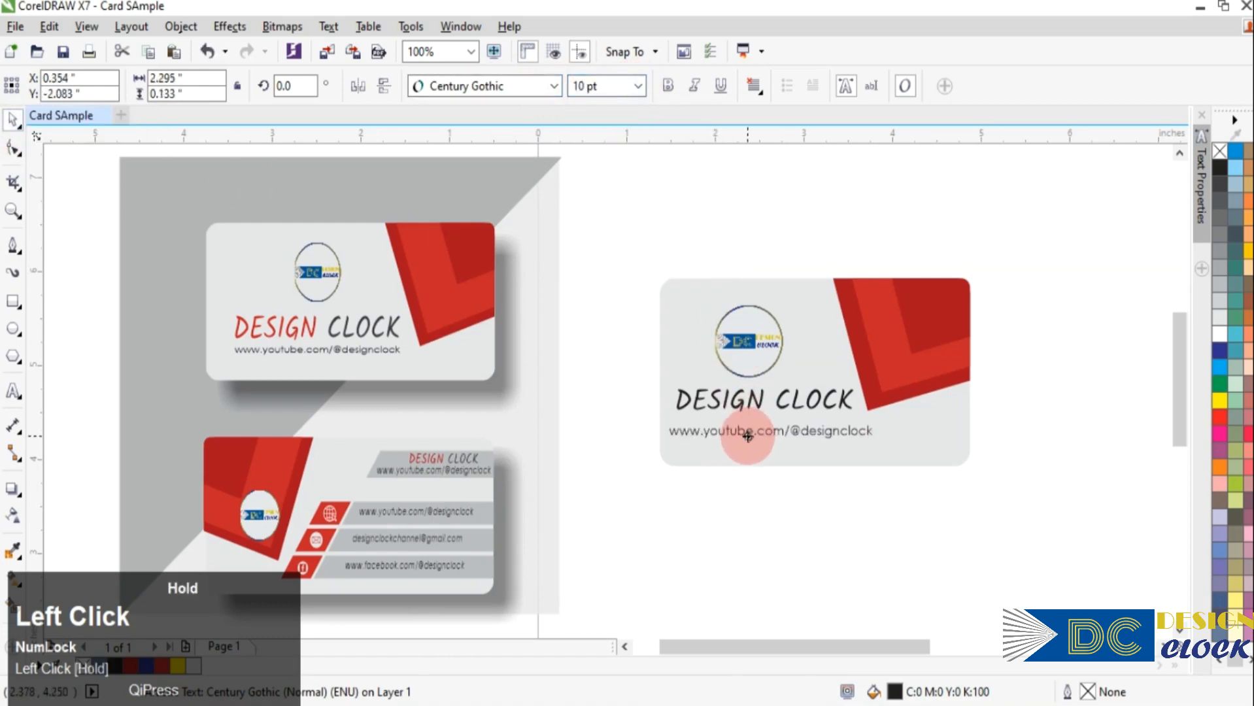
left_click(621, 378)
- Colour only the word "DESIGN" in the card's name text red (R199 G36 B41)
scroll(772, 368, "up", 1)
double_click(684, 428)
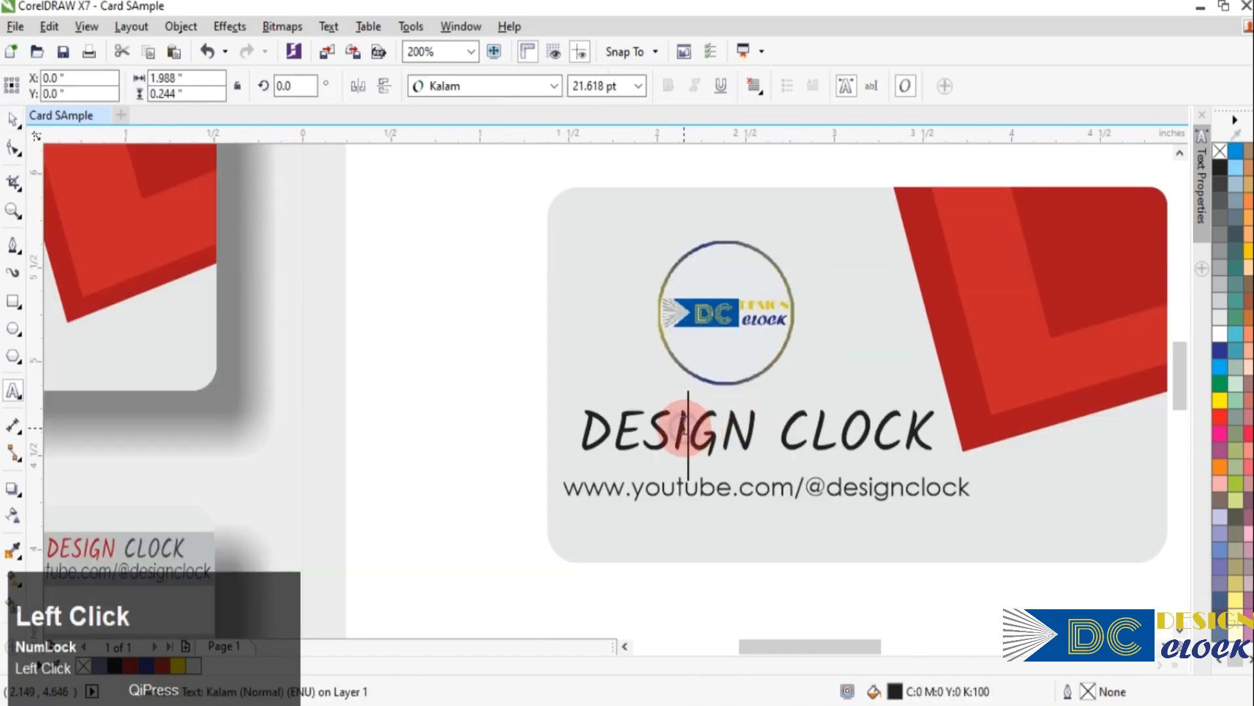
scroll(461, 319, "down", 1)
left_click_drag(600, 372, 510, 373)
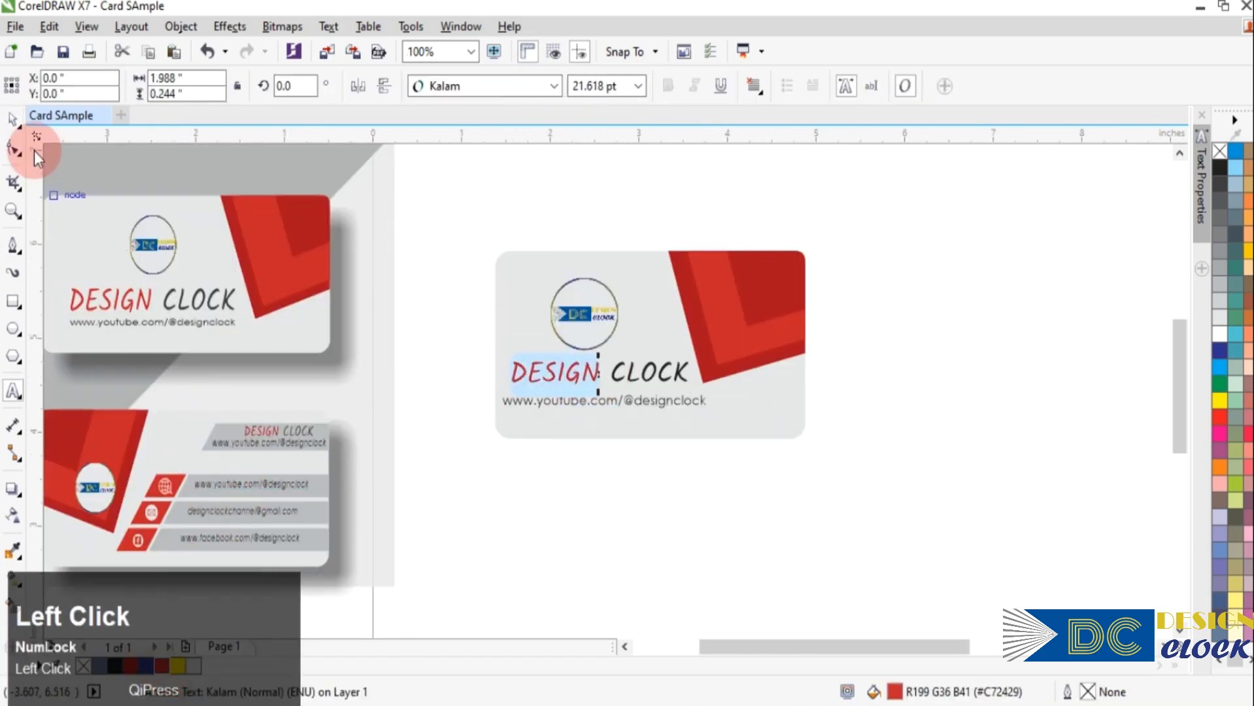
left_click(12, 119)
left_click(586, 496)
- Shift the logo slightly to centre it over the name, and move the name and web address a little upward on the card
scroll(585, 492, "down", 1)
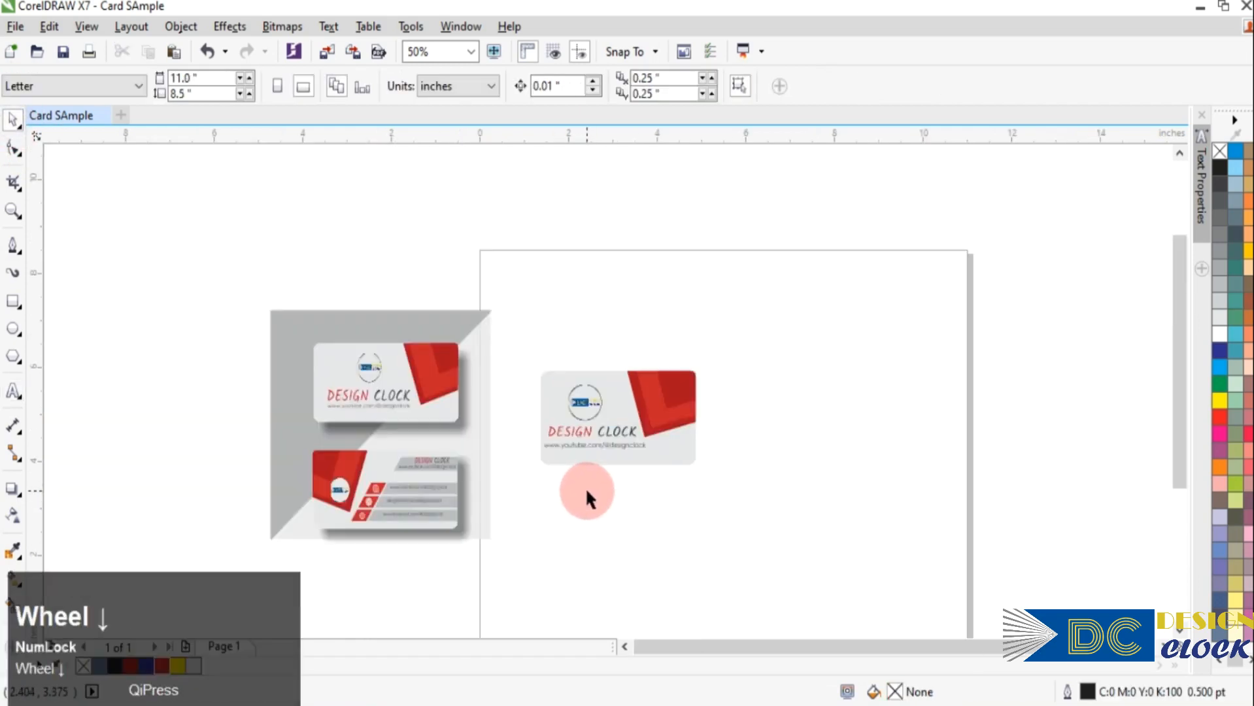
scroll(575, 451, "up", 1)
left_click_drag(584, 315, 602, 315)
left_click(829, 399)
left_click(624, 364)
left_click(250, 262)
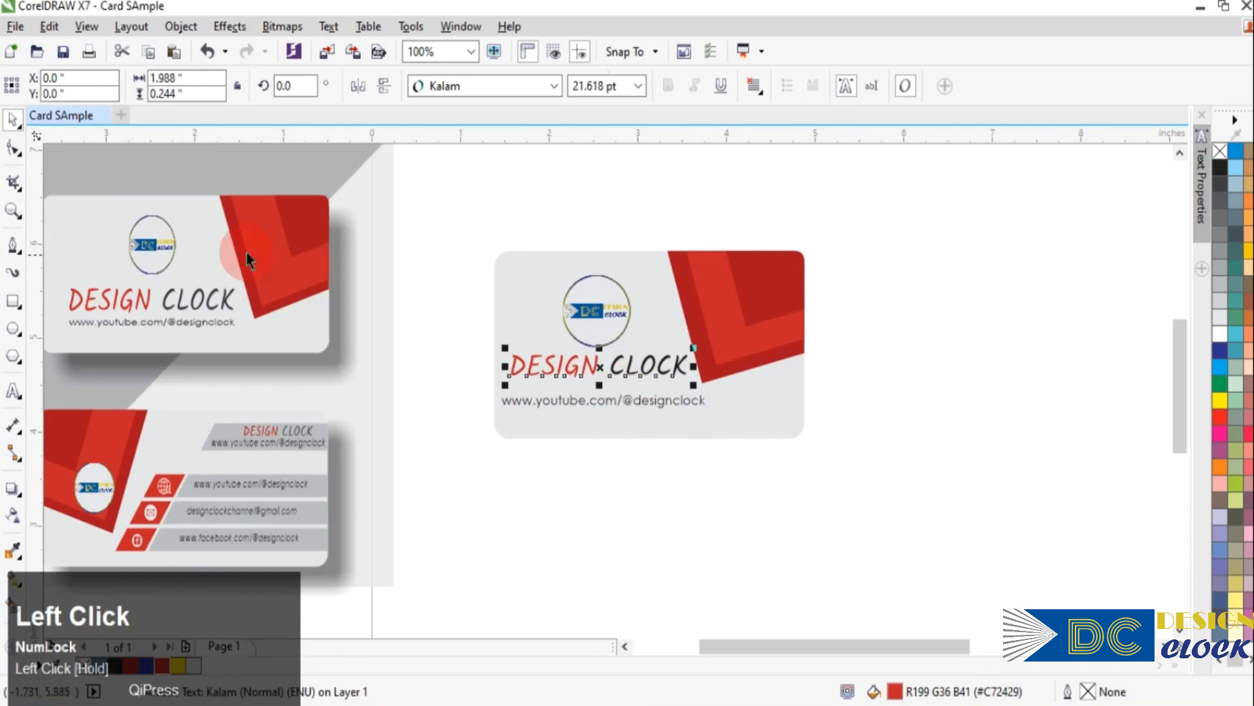
left_click_drag(626, 404, 628, 404)
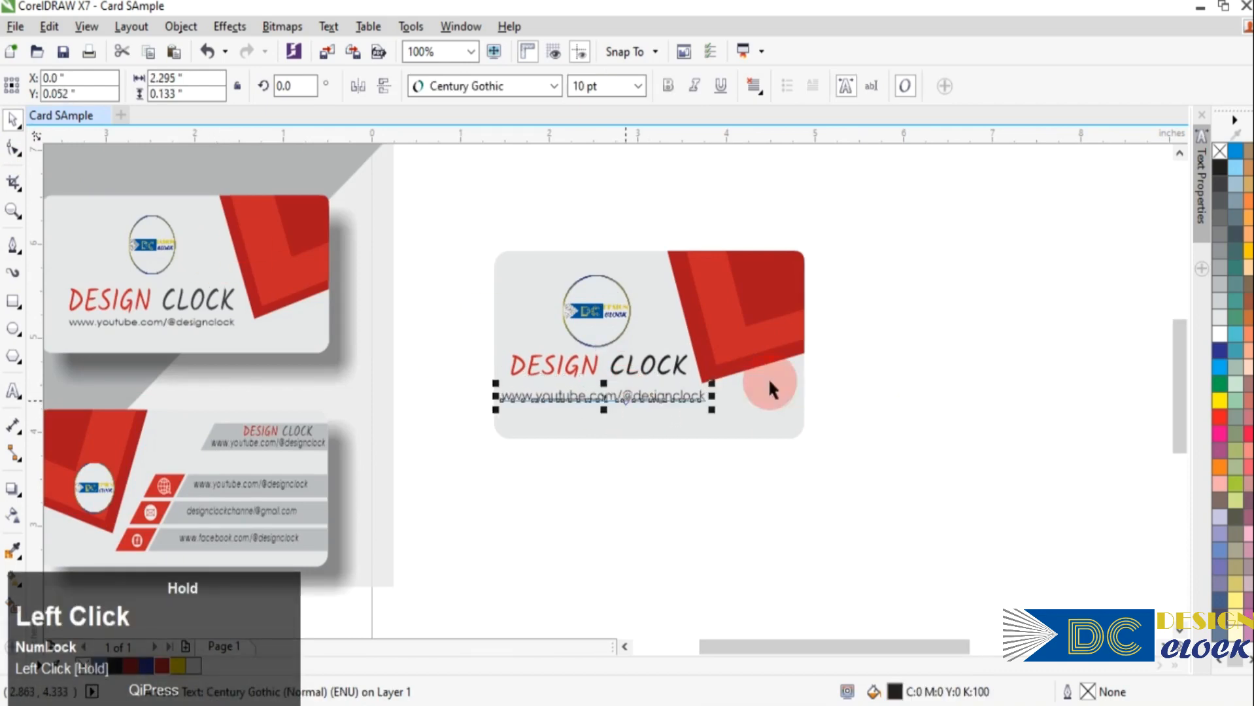
left_click(805, 507)
- Duplicate all the front card's objects directly below the original
left_click_drag(929, 189, 418, 476)
left_click_drag(660, 316, 670, 511)
right_click(670, 512)
left_click(918, 224)
- Group the original front card's objects and move the group up and away to the right
left_click_drag(937, 205, 443, 444)
left_click(797, 84)
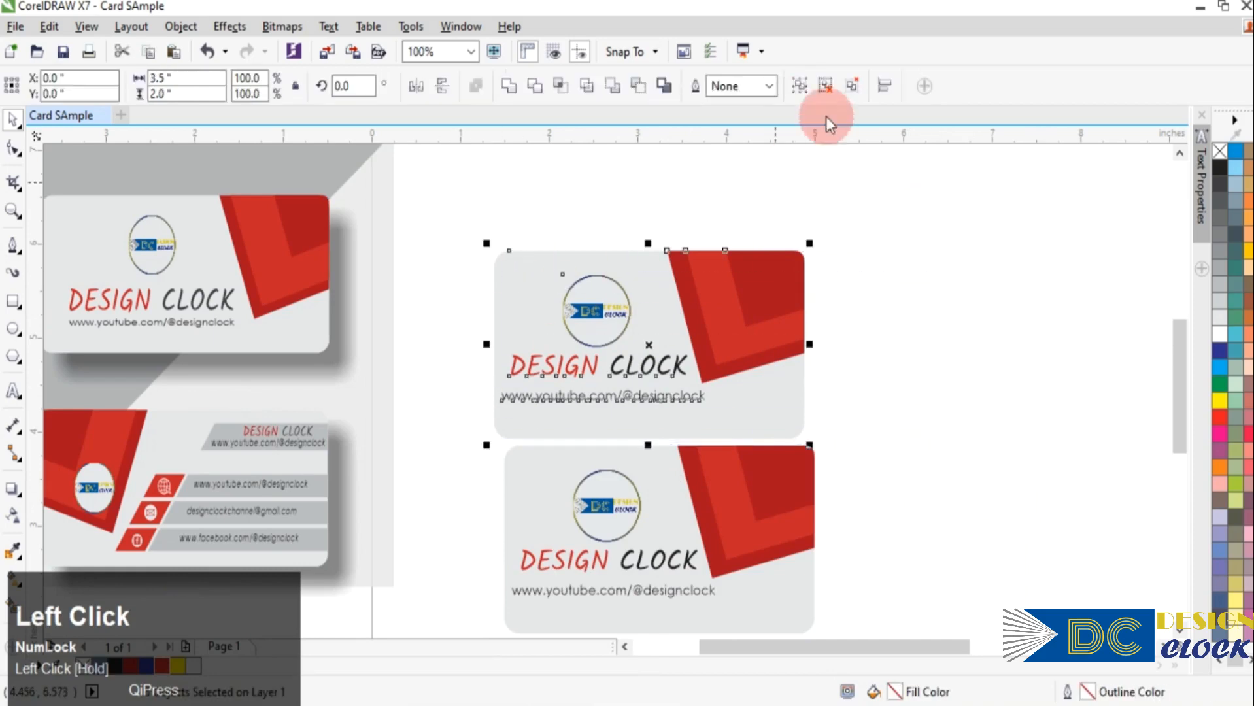
left_click_drag(728, 362, 1070, 285)
left_click(908, 459)
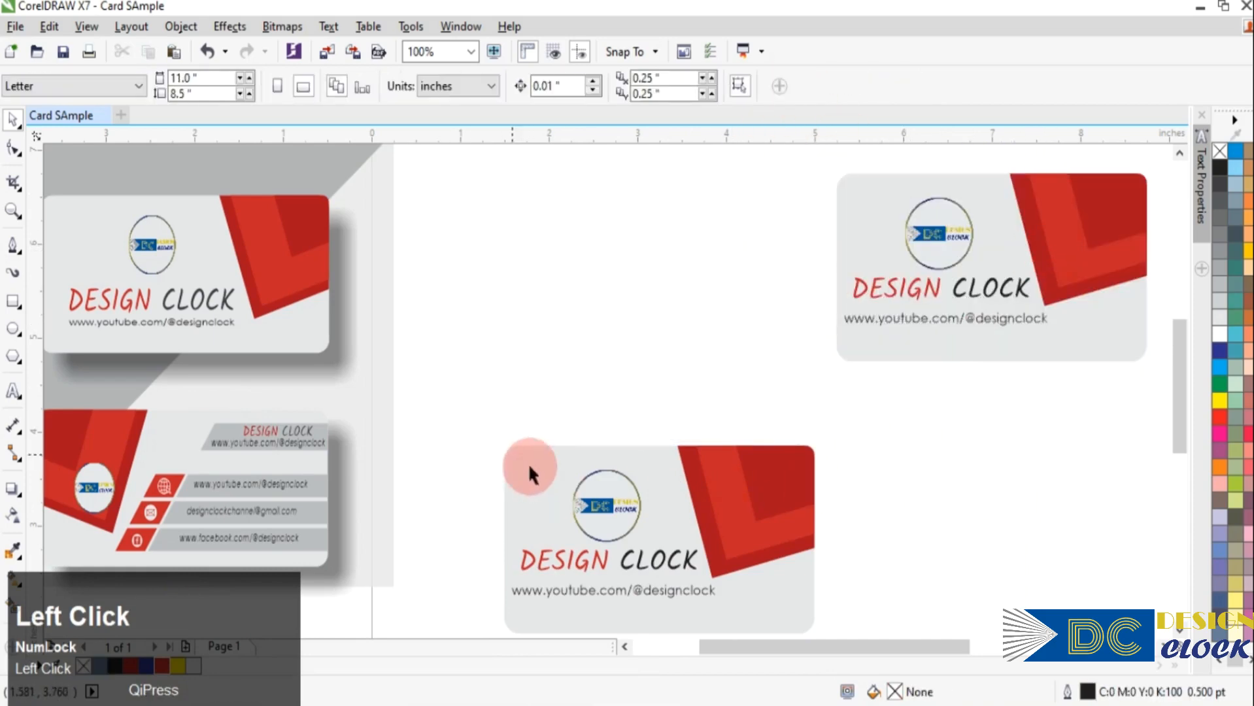
- Move the duplicated card up beside the reference back side and pull its logo, name and web address off the card
left_click_drag(1175, 358, 1175, 407)
left_click_drag(464, 237, 934, 492)
left_click_drag(738, 299, 716, 210)
left_click(862, 370)
left_click_drag(592, 252, 922, 317)
left_click_drag(597, 297, 971, 403)
left_click_drag(680, 328, 1034, 460)
- Mirror the duplicated card's background and red shapes horizontally
left_click_drag(459, 158, 813, 341)
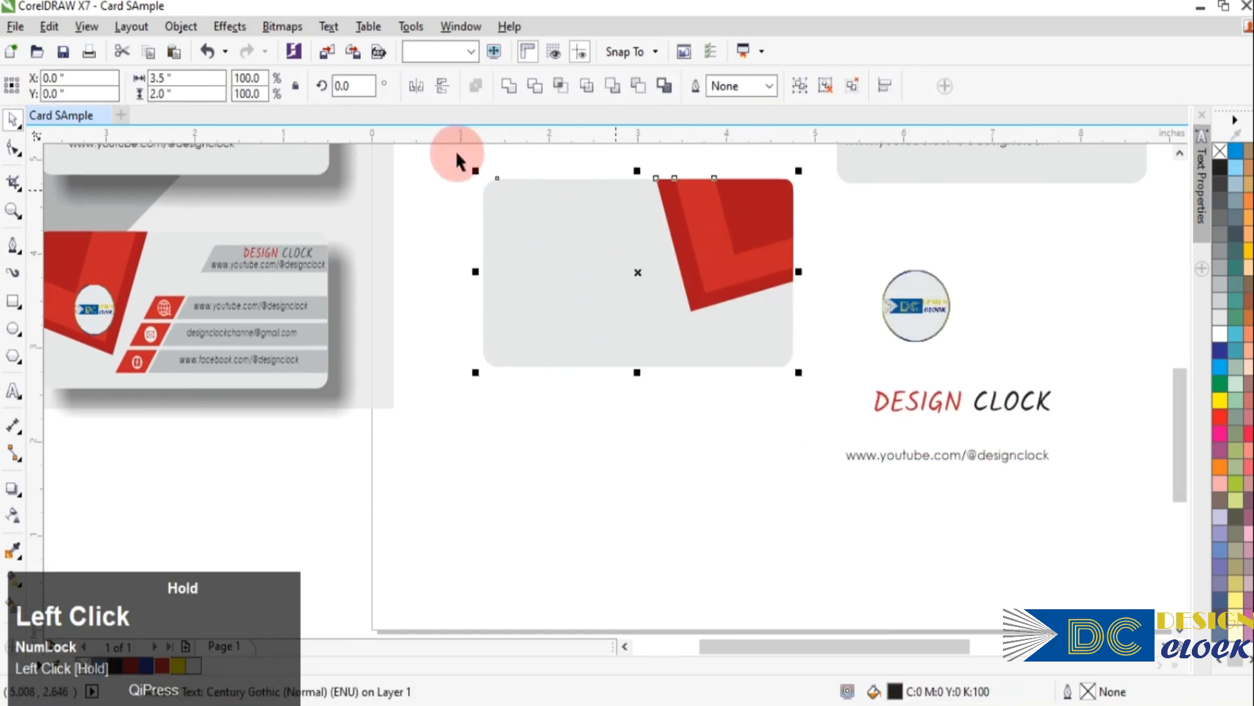
left_click(408, 85)
left_click(799, 389)
- Place the round logo on the back card's red shape and shrink it to match the reference
left_click(925, 317)
left_click_drag(925, 317, 599, 311)
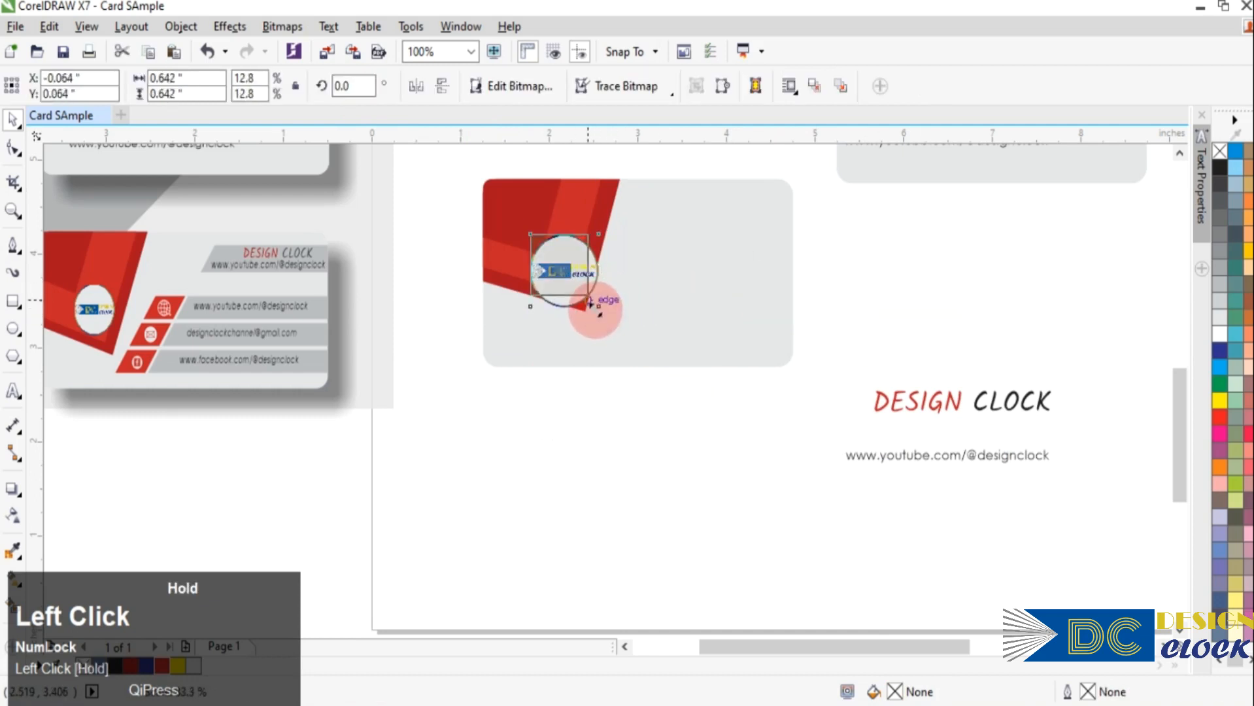
scroll(546, 265, "up", 2)
left_click_drag(552, 268, 611, 262)
scroll(883, 331, "down", 2)
left_click(909, 461)
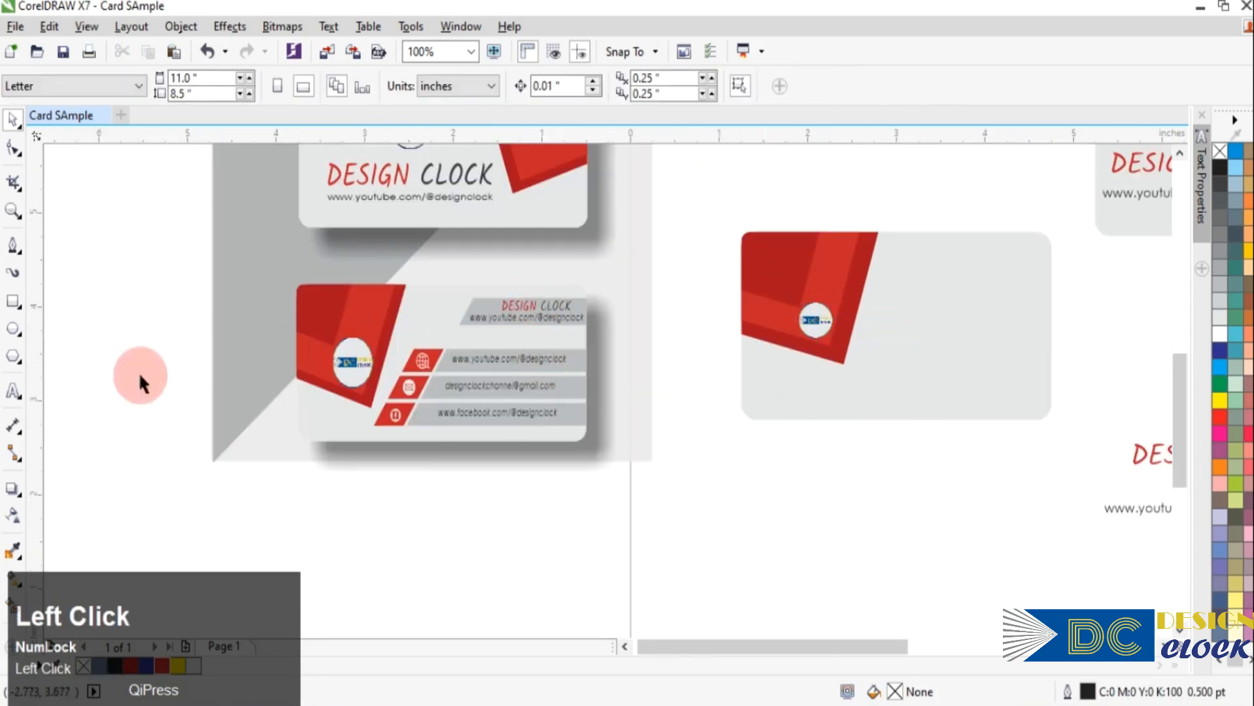
- Draw a rectangle about 2.438 by 0.385 in and place it across the back card's upper right edge
left_click(12, 301)
left_click_drag(698, 459, 913, 496)
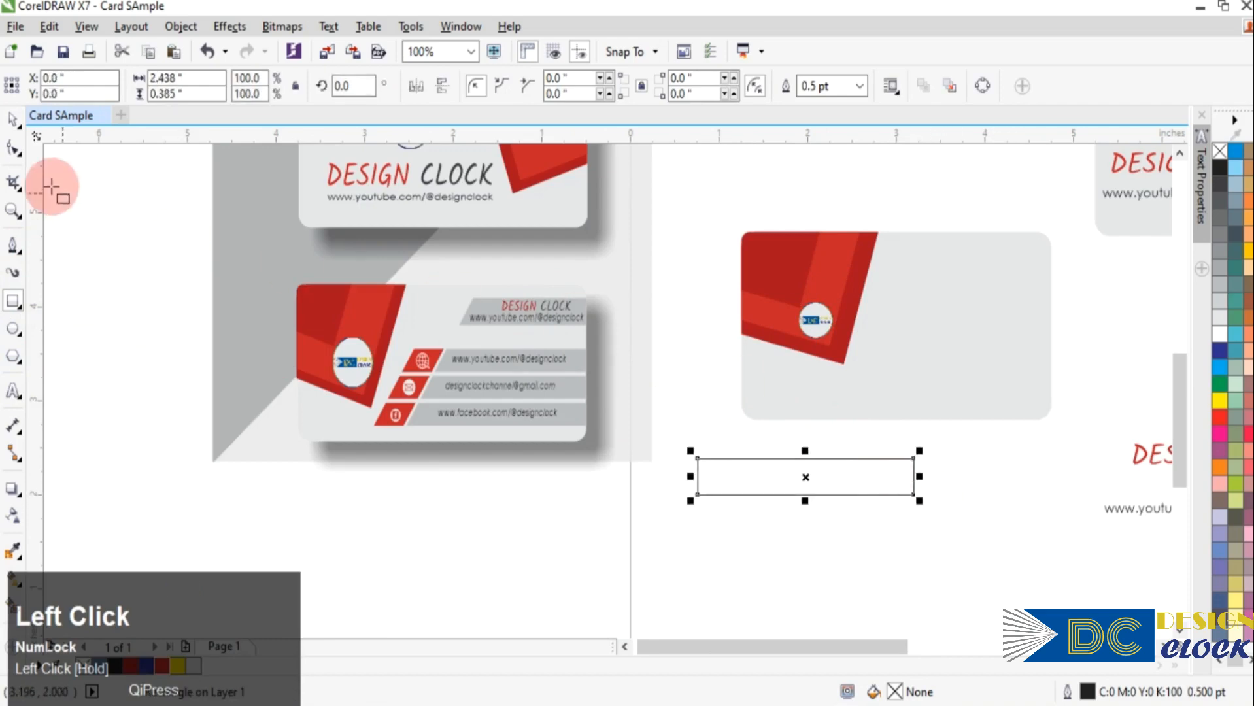
left_click_drag(760, 482, 939, 271)
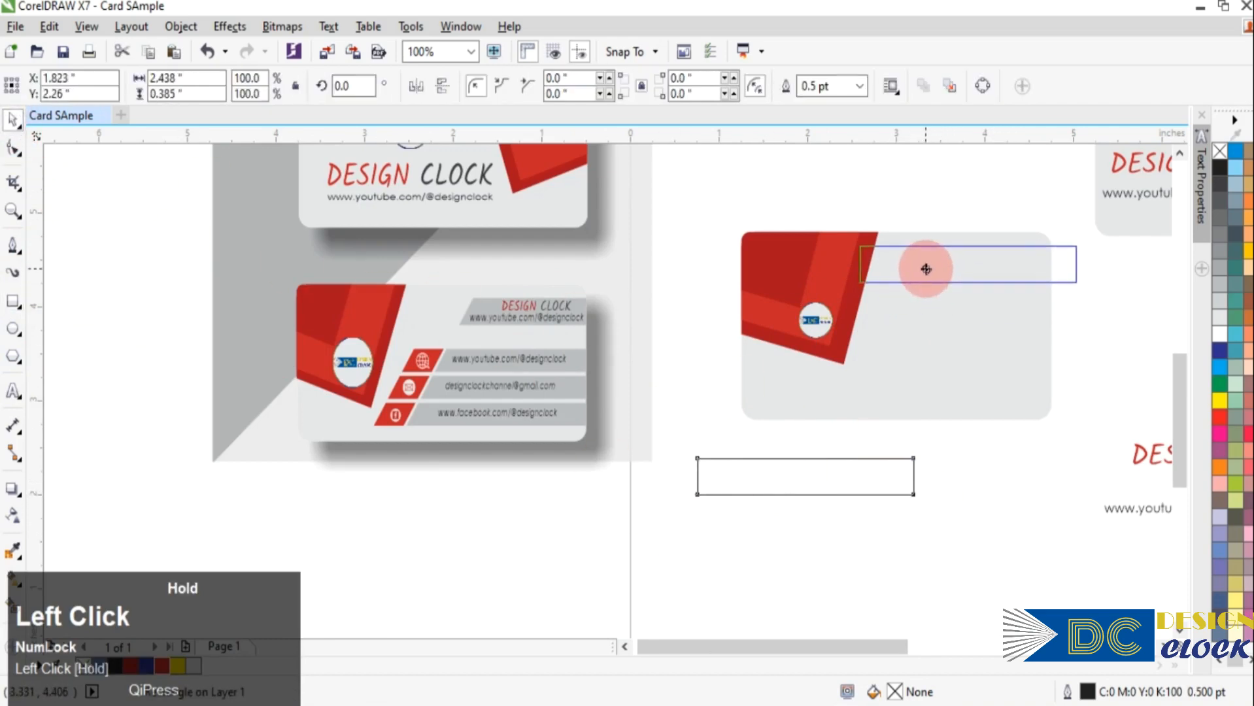
- Copy the rectangle downward, widen the copy leftward to about 2.771 in, and duplicate it twice more below for three contact bars
left_click_drag(928, 277, 982, 317)
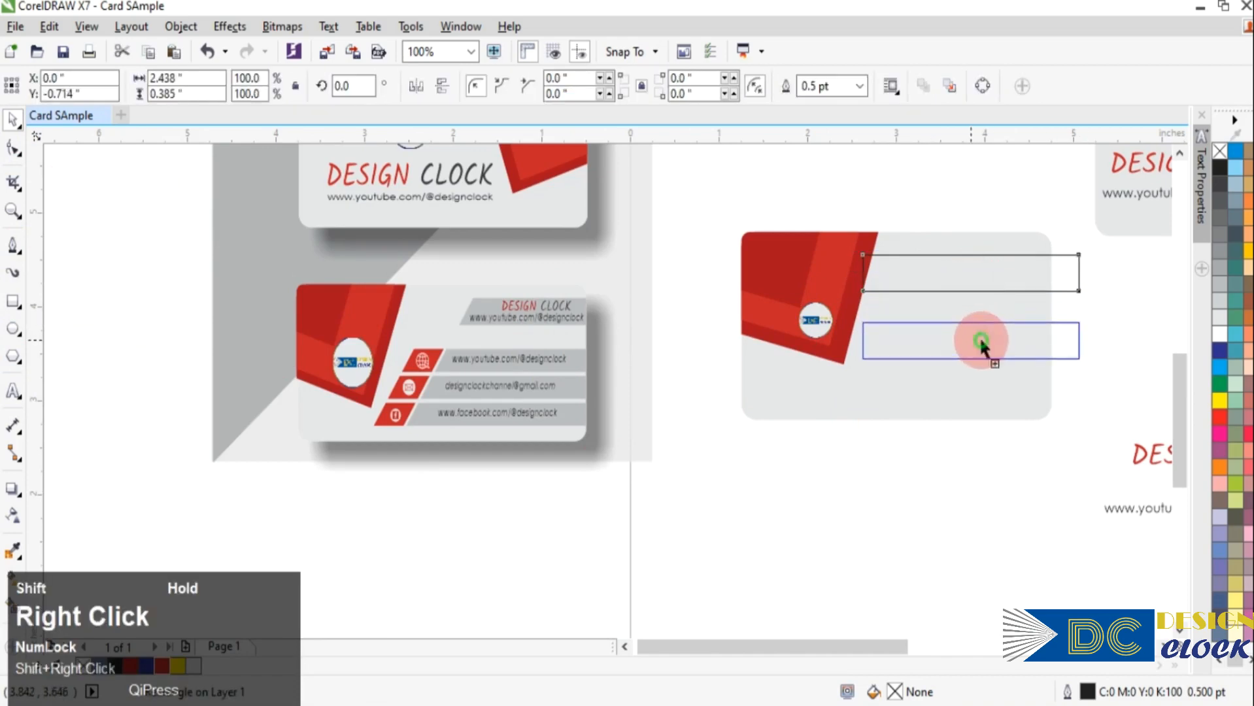
left_click_drag(861, 340, 832, 339)
left_click_drag(931, 338, 932, 426)
right_click(932, 374)
right_click(932, 426)
left_click(973, 511)
- Compress all four bar rectangles vertically to about 0.348 in high each so they fit within the card
left_click(1031, 439)
left_click(1043, 387, "shift")
left_click(1015, 339, "shift")
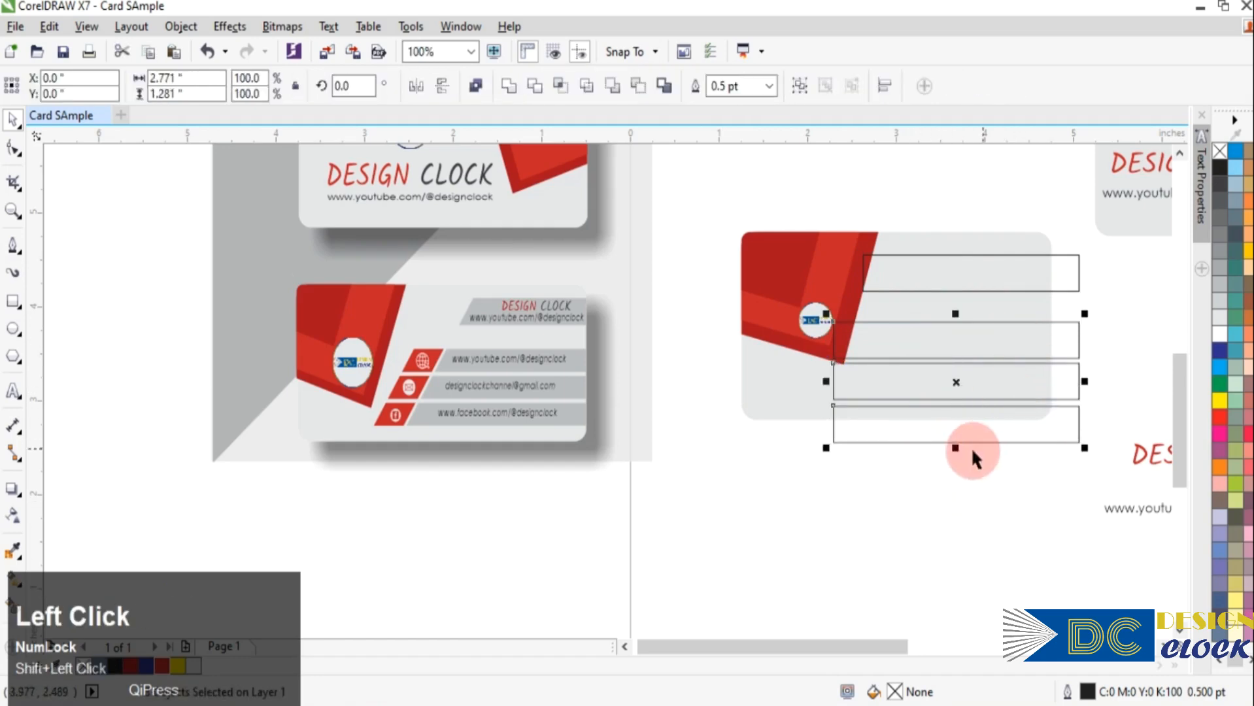
left_click_drag(954, 444, 985, 434)
left_click(965, 494)
- Compress the three lower bar rectangles together to an overall height of about 0.983 in
left_click(981, 322)
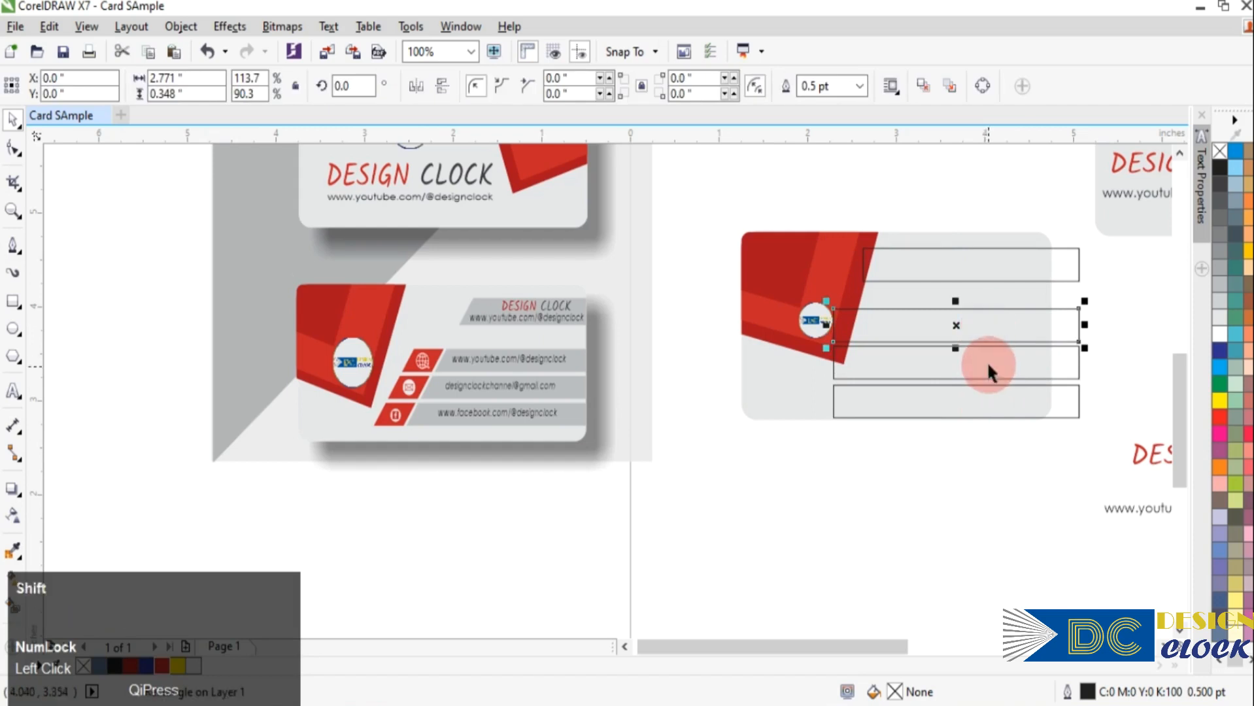
left_click(986, 362, "shift")
left_click_drag(955, 424, 956, 406)
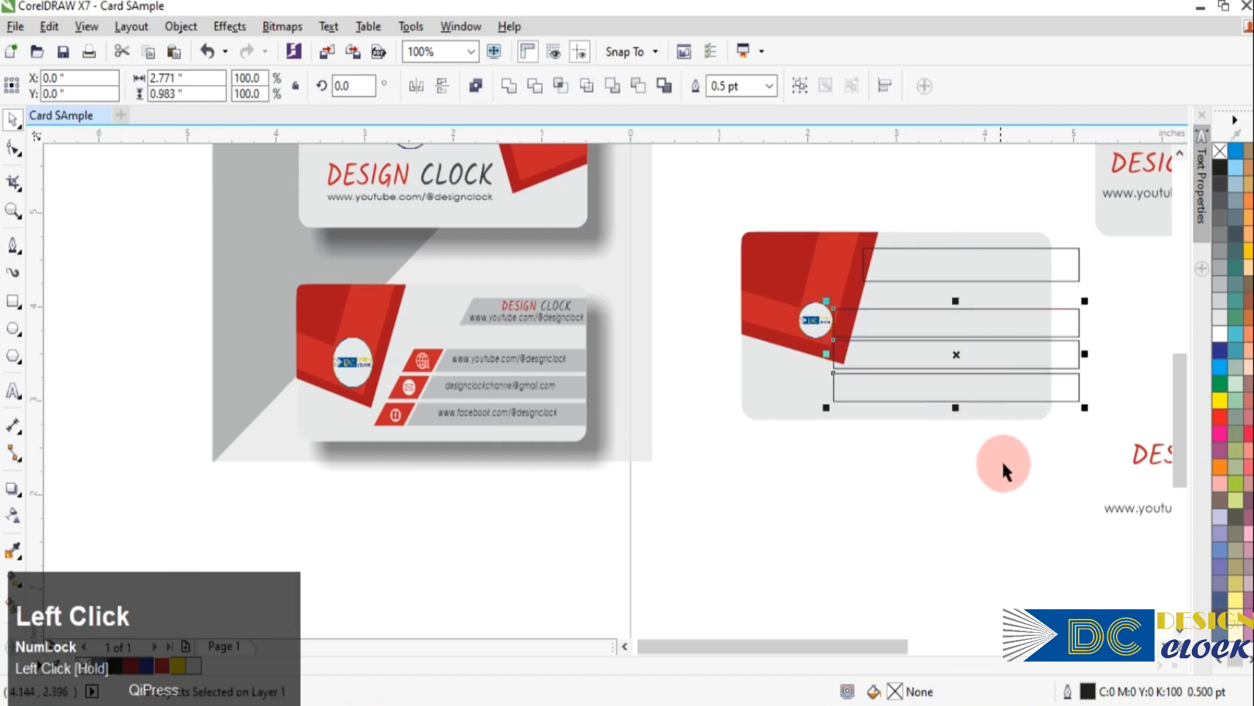
left_click(978, 450)
- Draw a slanted two-point line across the bars, about 1.031 in wide and 2.542 in tall, rising to the right
left_click(14, 243)
left_click(66, 263)
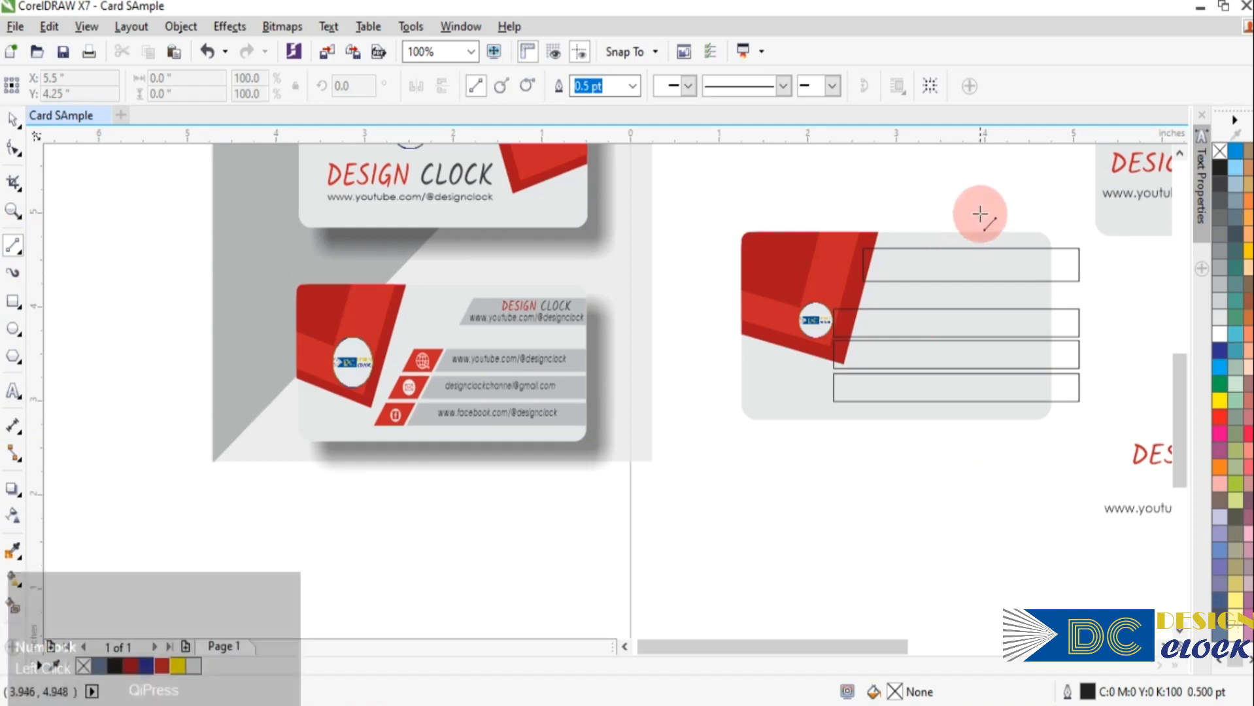
left_click(839, 447)
left_click_drag(837, 442, 925, 246)
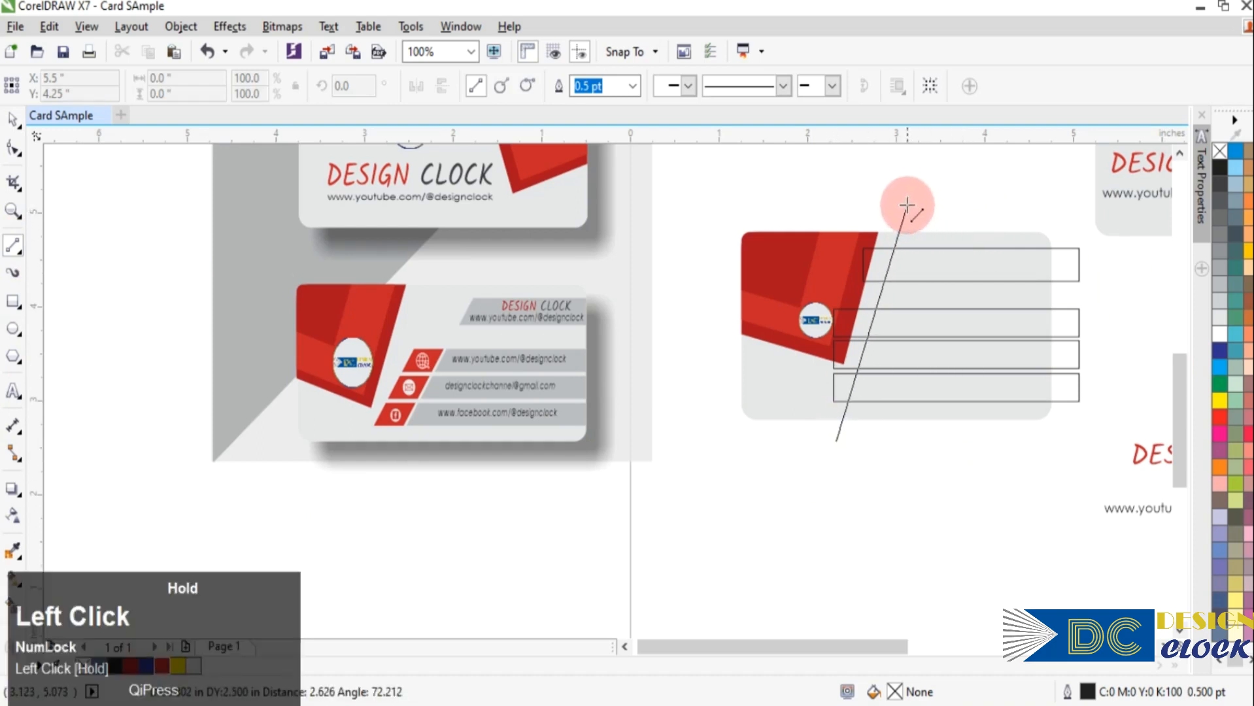
left_click_drag(927, 204, 927, 204)
left_click(878, 453)
- Duplicate the slanted line a short distance to the right, parallel to the original
left_click(13, 118)
left_click_drag(838, 438, 859, 434)
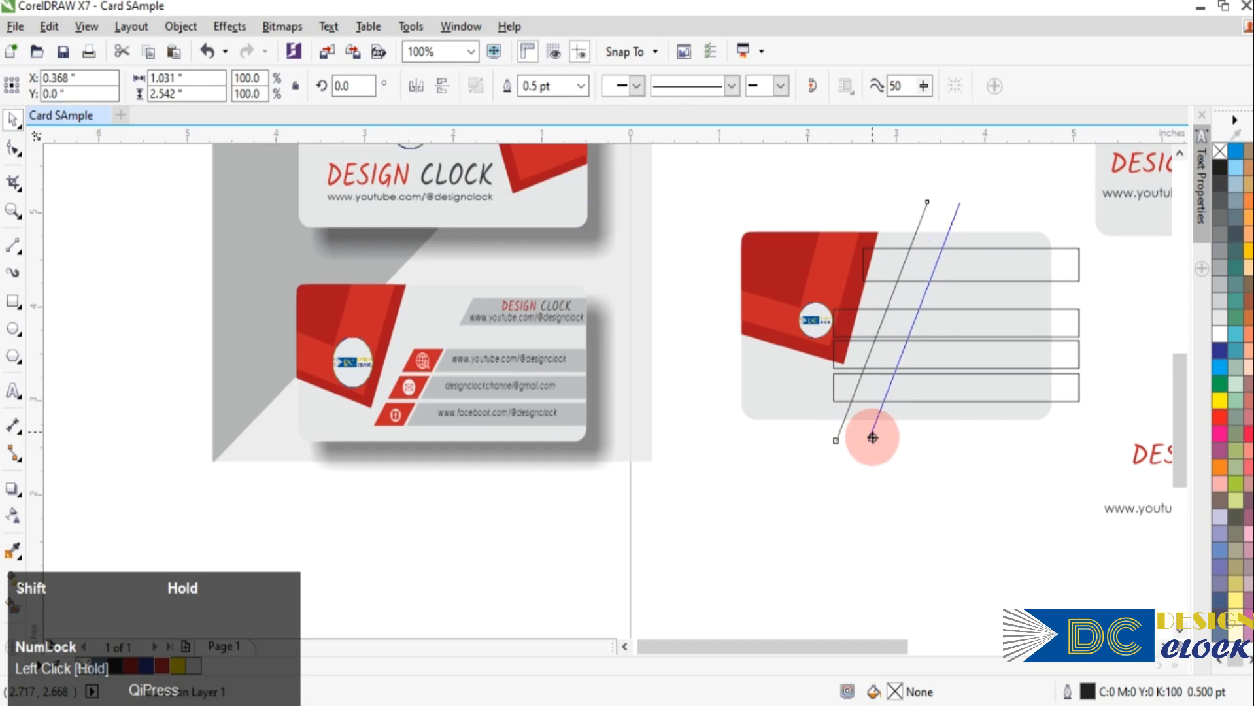
right_click(872, 442)
left_click(749, 492)
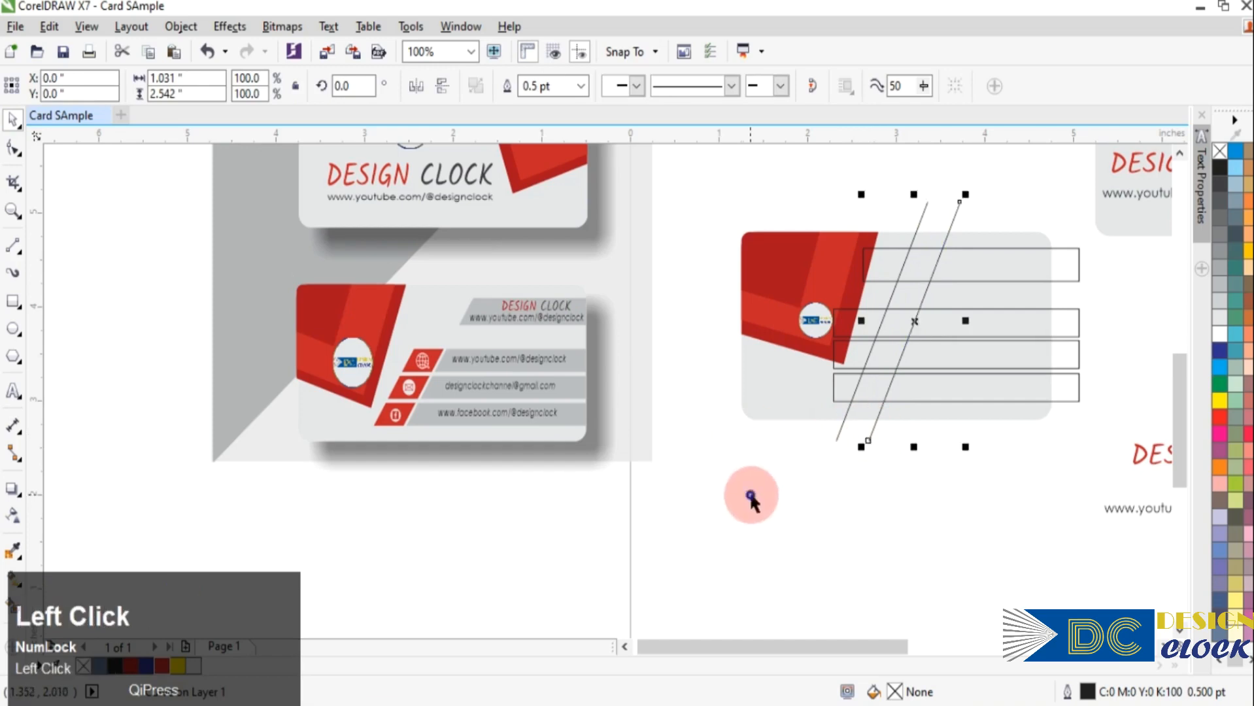
- Use Smart Fill to create slanted shapes from the bar areas inside the card, including the three small sections between the lines
left_click(12, 306)
left_click(17, 611)
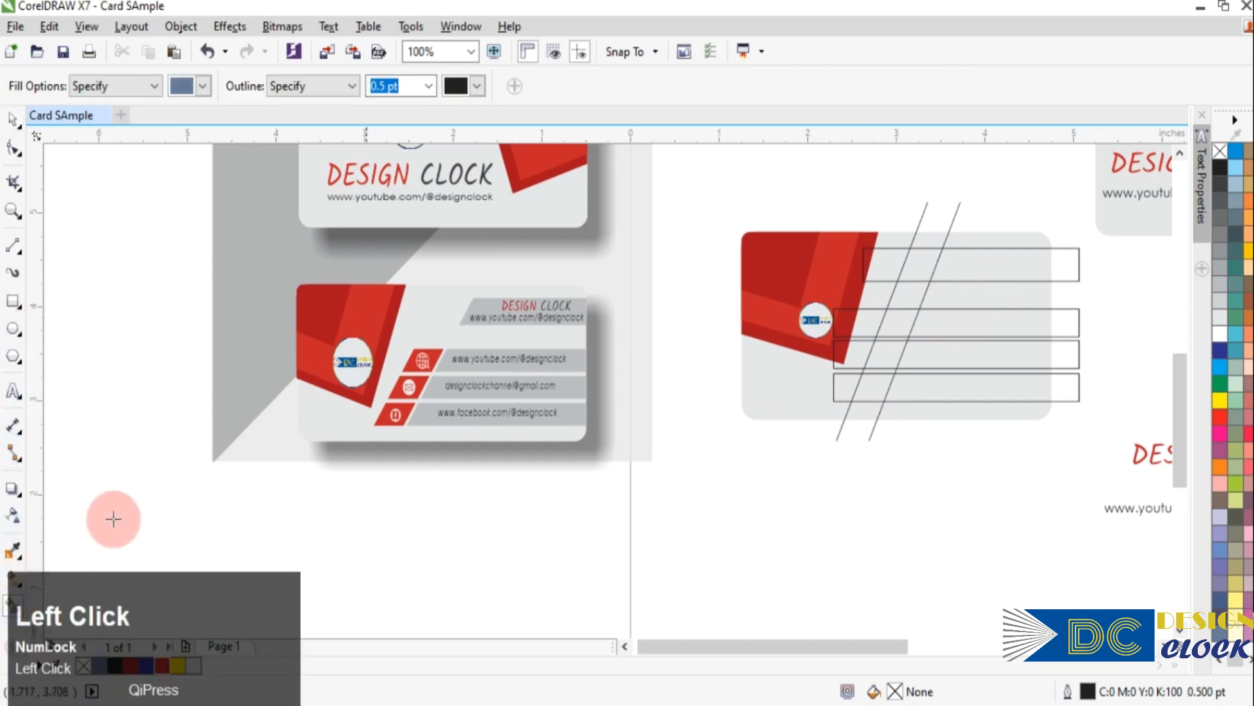
left_click(1218, 256)
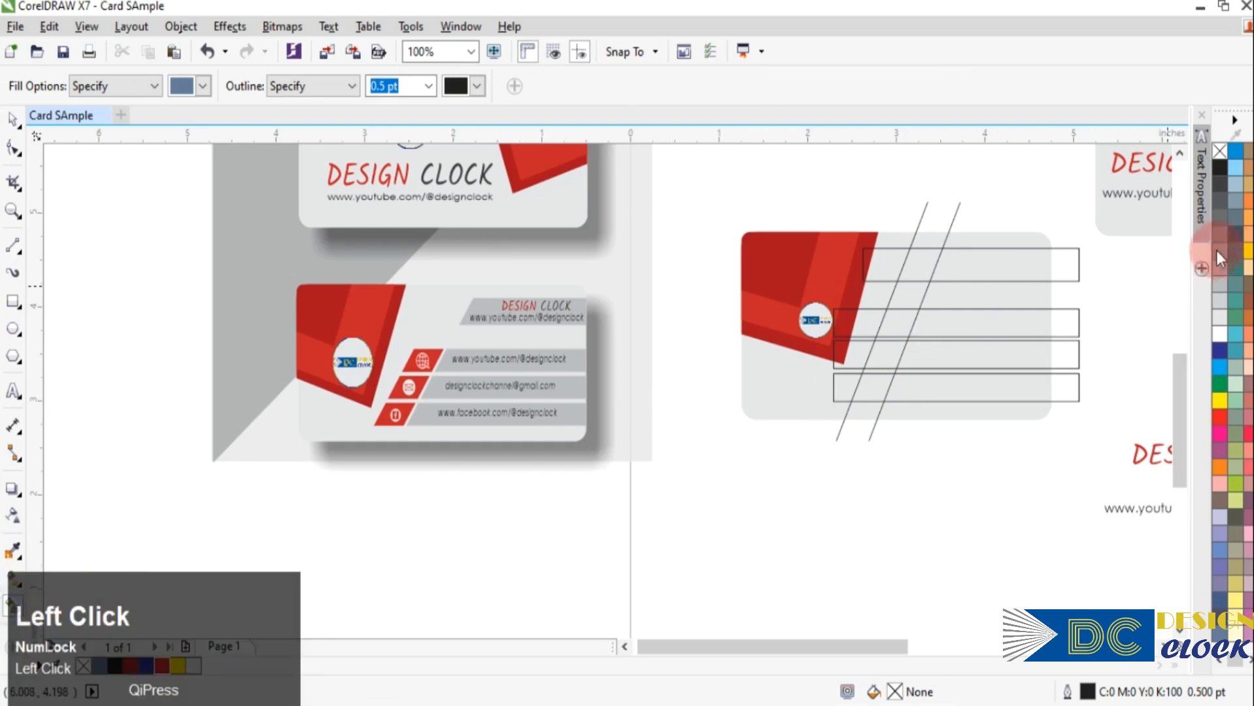
left_click(993, 268)
left_click(943, 327)
left_click(891, 328)
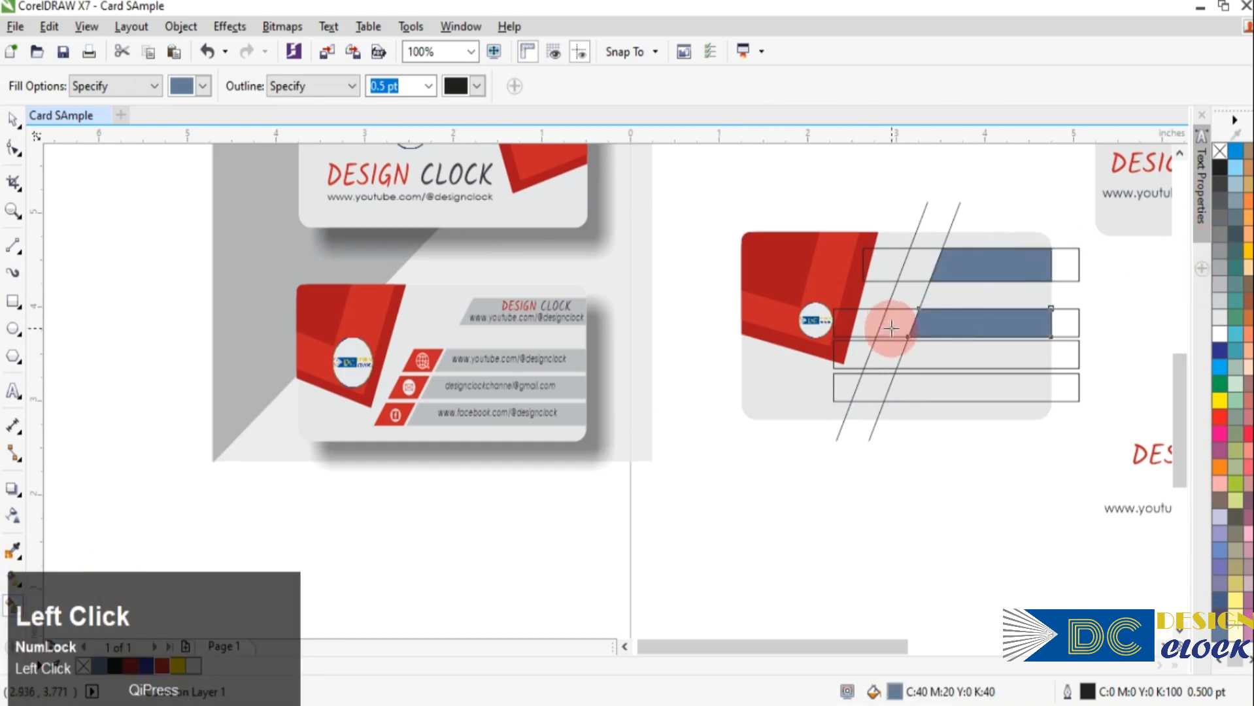
left_click(939, 386)
left_click(12, 119)
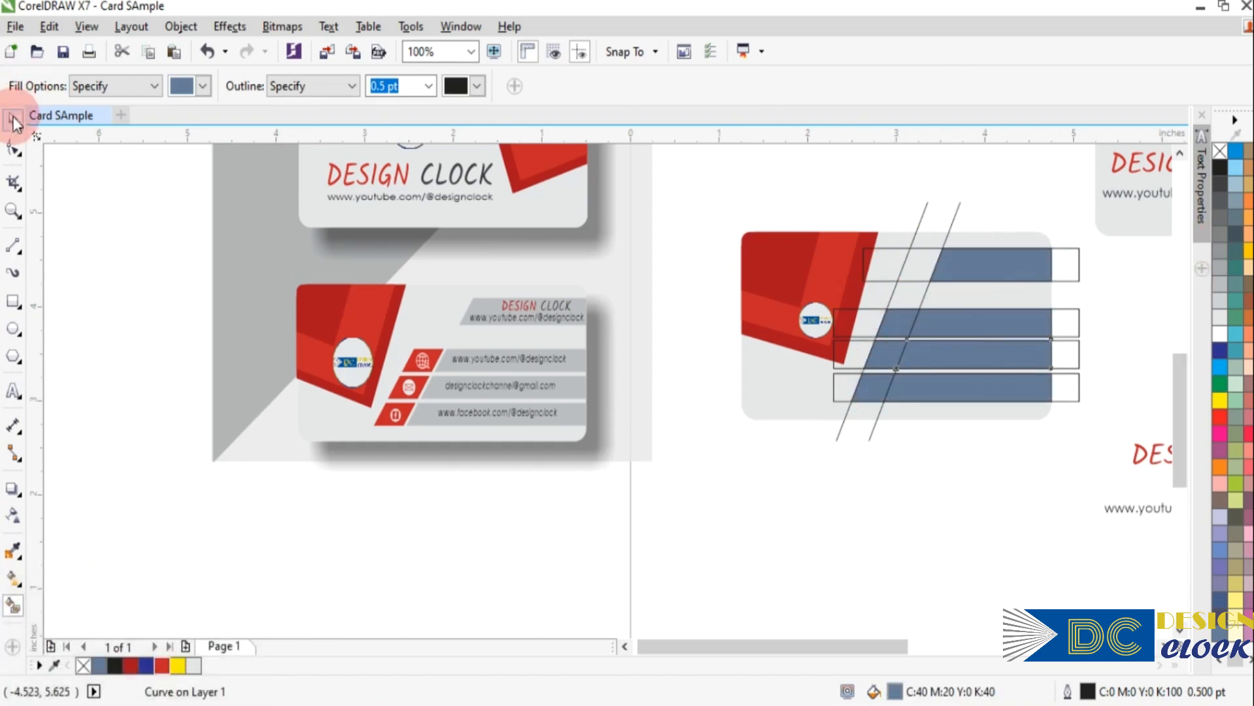
- Delete both slanted lines and the four construction rectangles, keeping only the filled slanted shapes
left_click(857, 433)
left_click(951, 395)
left_click(923, 208)
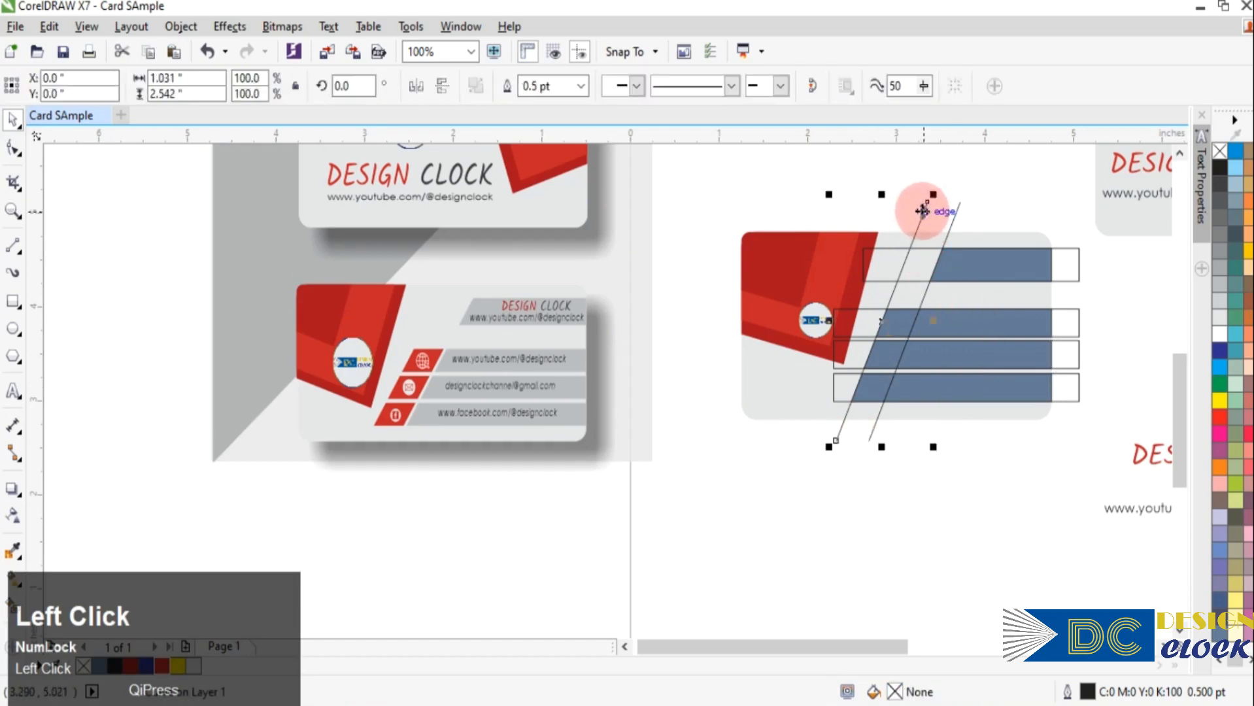
key("Delete")
left_click(965, 210)
key("Delete")
left_click(1066, 266)
key("Delete")
left_click(1078, 322)
key("Delete")
left_click(1078, 355)
key("Delete")
left_click(1078, 387)
key("Delete")
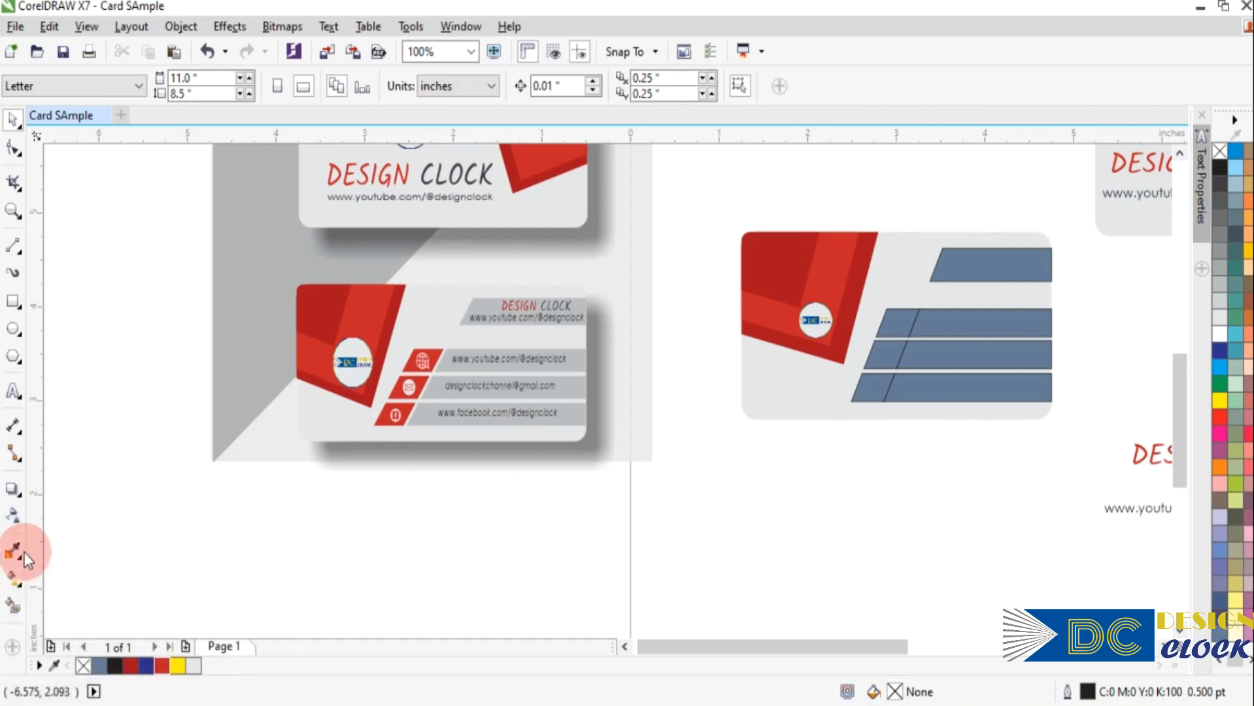
- Remove the outlines from all the slanted bar shapes on the back card
left_click_drag(1077, 240, 848, 432)
right_click(1218, 150)
left_click(1075, 343)
- Fill the upper bar and the three long contact bars with the grey (30% black) sampled from the reference card
left_click(971, 275)
left_click(13, 551)
left_click(490, 303)
left_click(984, 266)
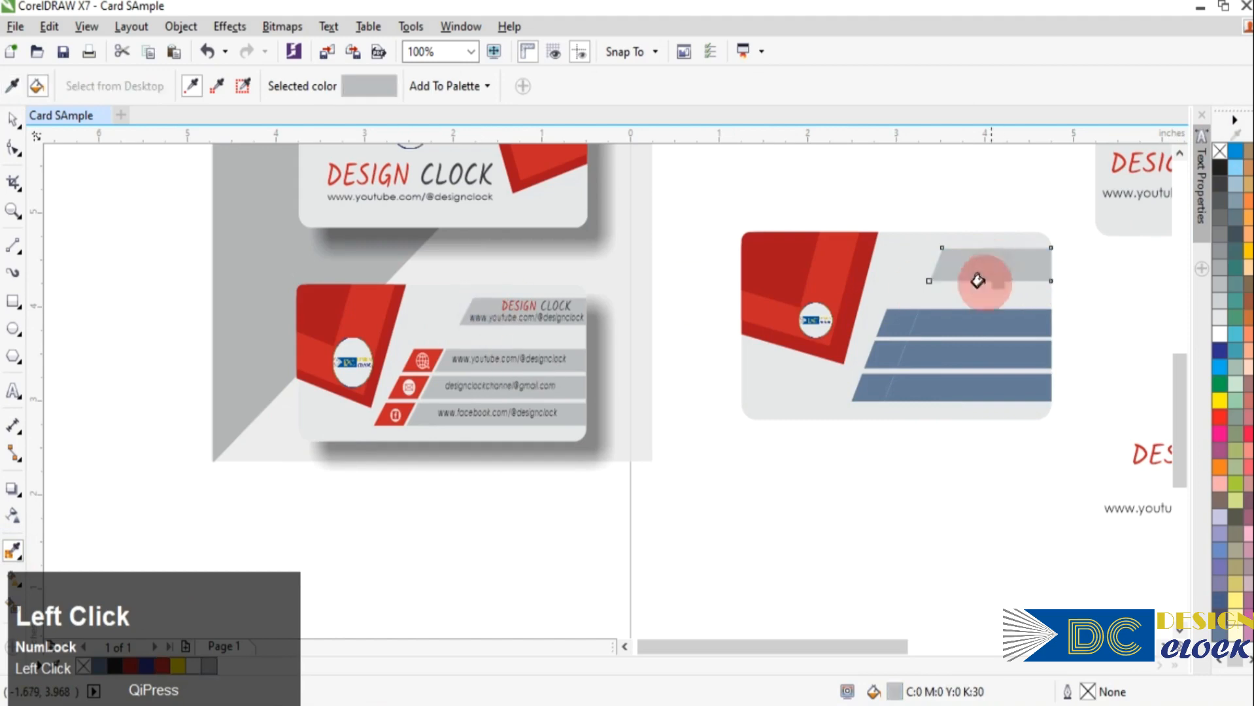
left_click(961, 323)
left_click(929, 358)
left_click(933, 386)
left_click(13, 121)
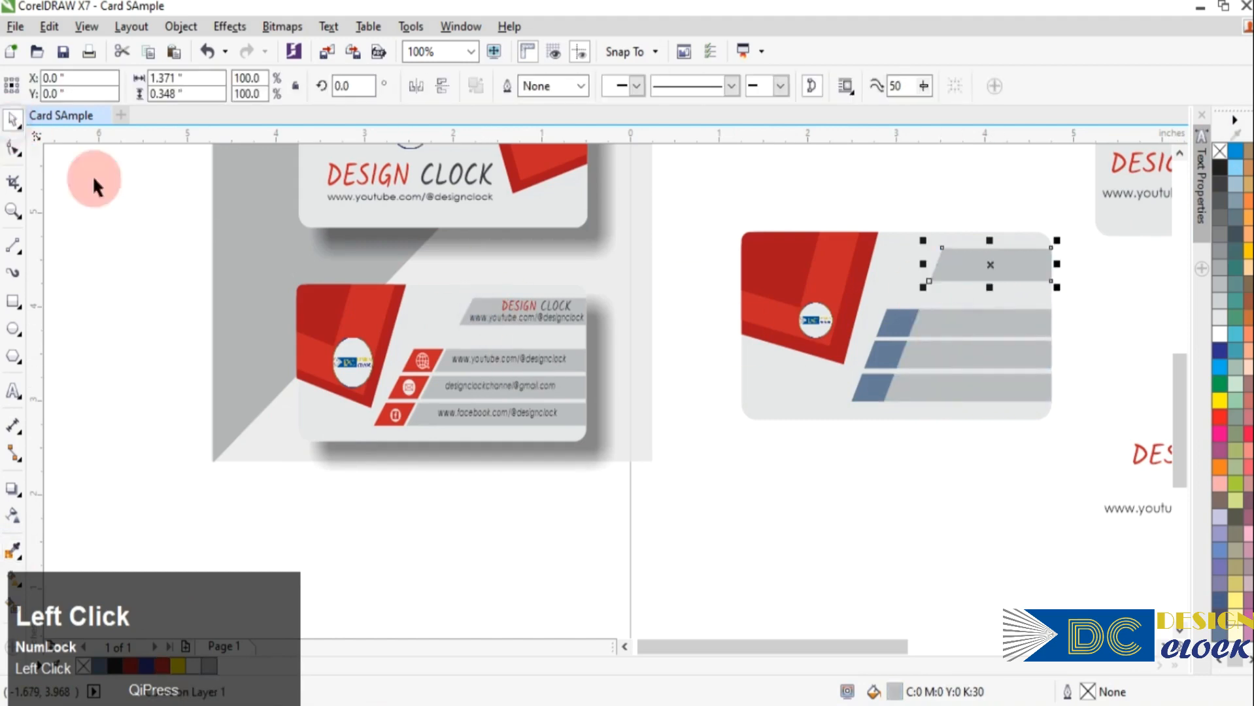
- Fill the three small slanted pieces at the left ends of the contact bars with the red sampled from the reference
left_click(13, 552)
left_click(418, 359)
left_click(894, 323)
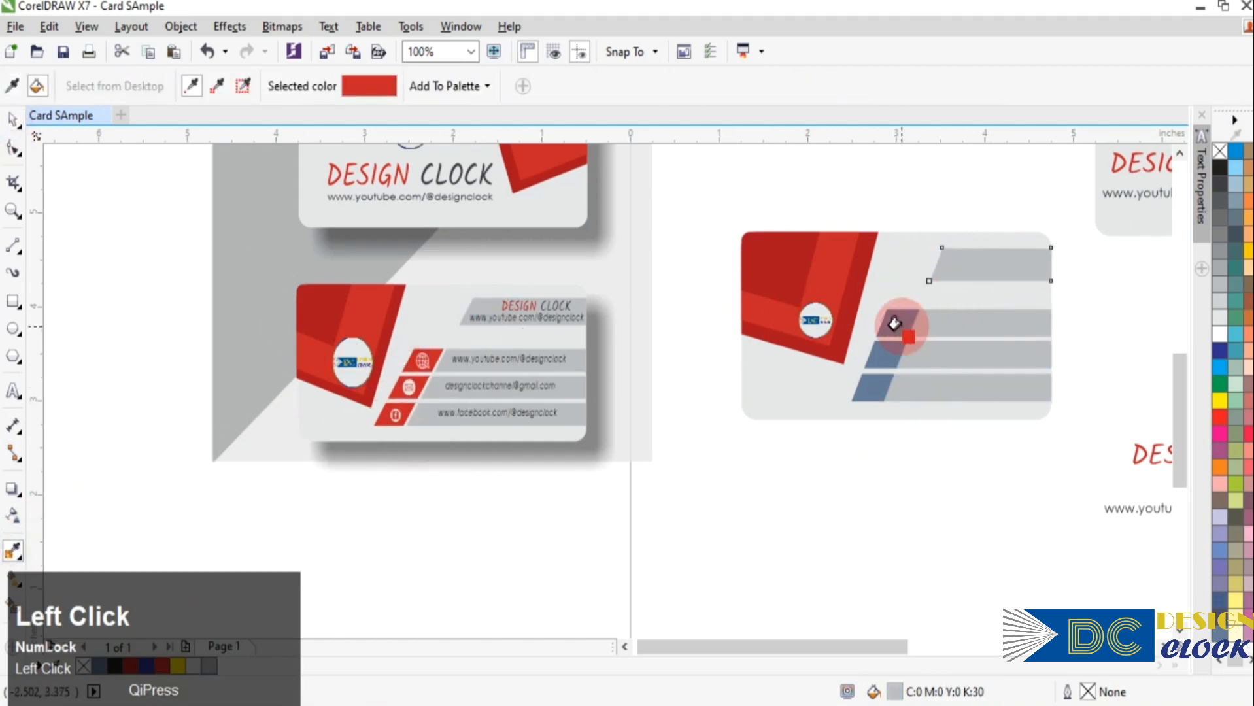
left_click(9, 121)
left_click(831, 470)
- Nudge the three red slanted pieces together slightly left to leave a small gap before the grey contact bars
left_click(892, 324)
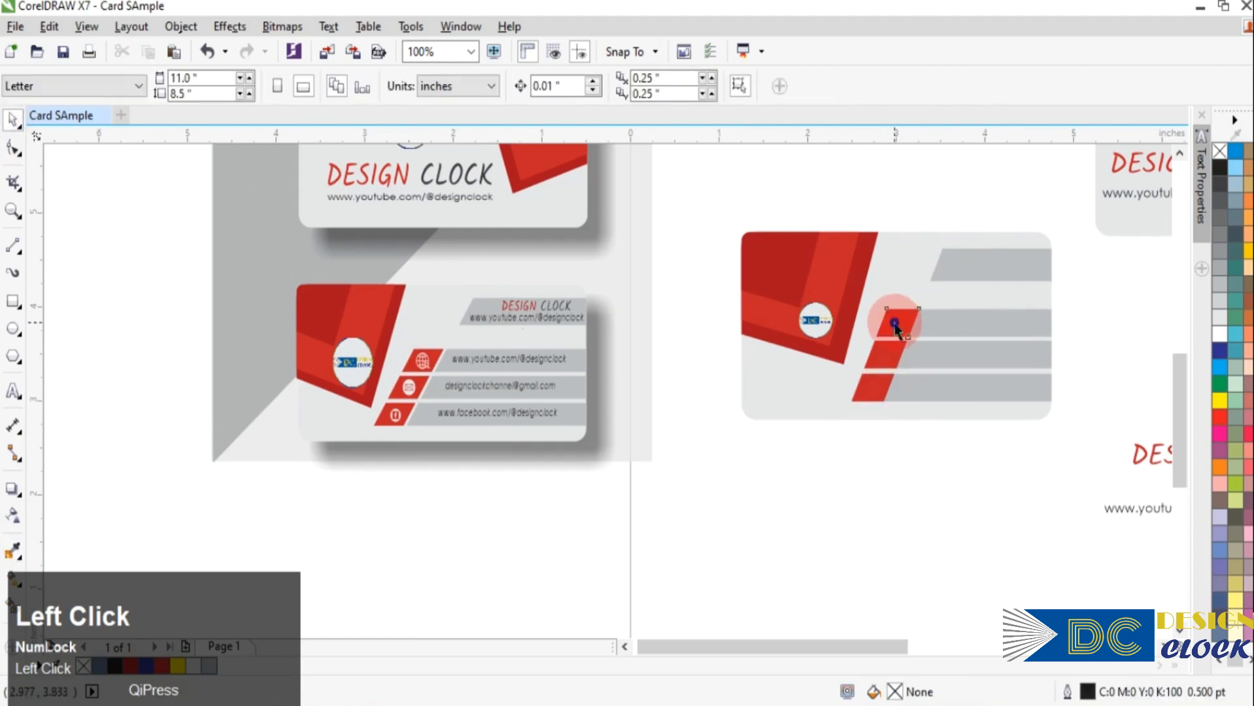
left_click(884, 376, "shift")
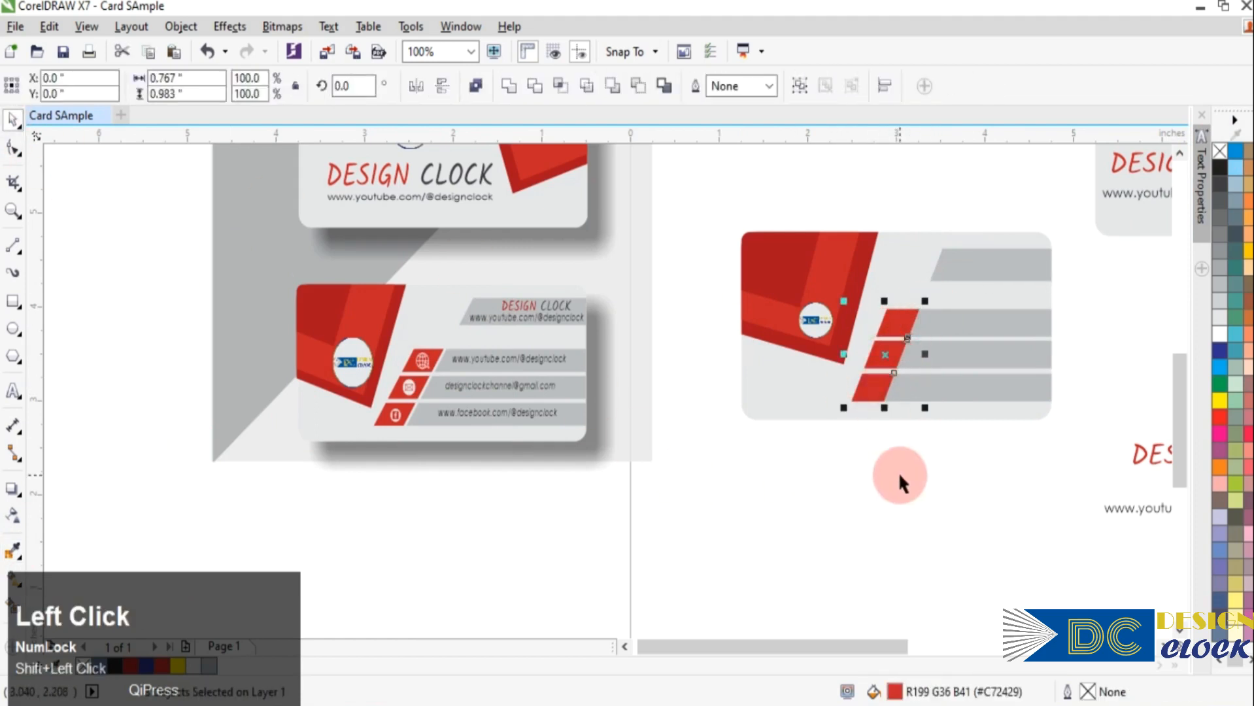
key("Left")
key("Left")
key("Left")
key("Right")
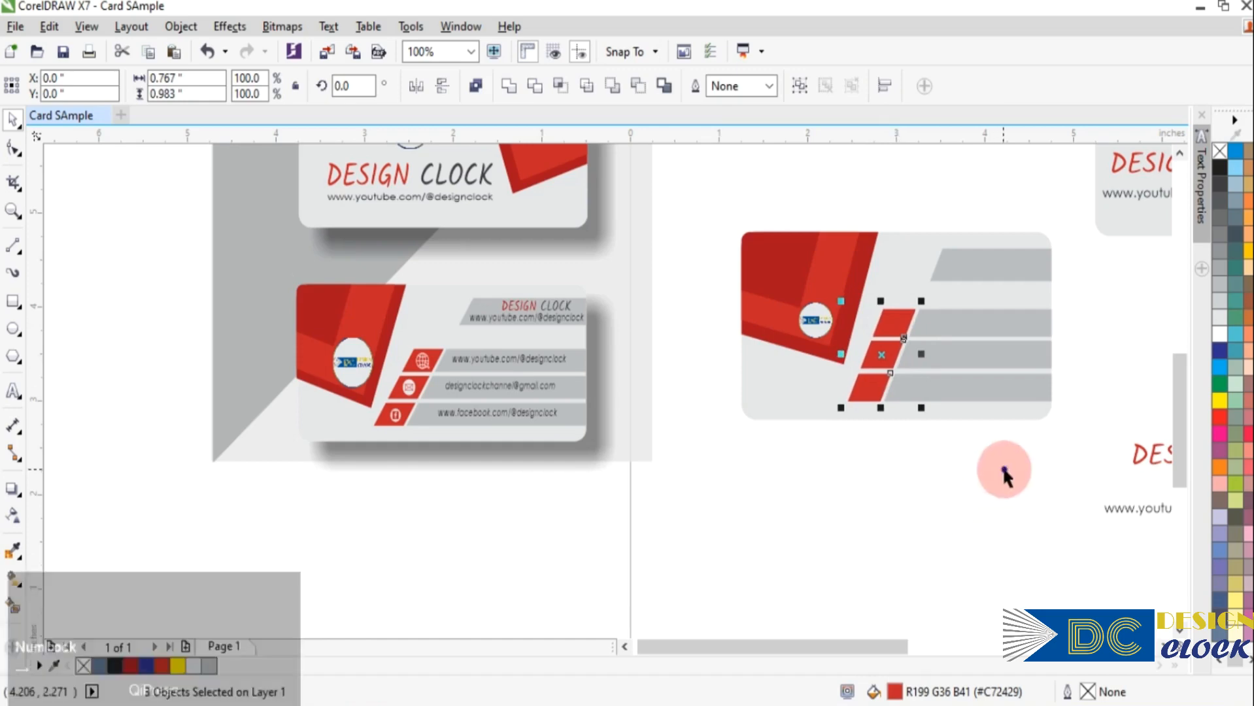
- Bring the loose DESIGN CLOCK title in front of the back card and fit it onto the upper grey bar at about 10 pt
left_click(1113, 427)
left_click_drag(1151, 453, 792, 496)
left_click_drag(959, 518, 1051, 271)
key("ctrl+z")
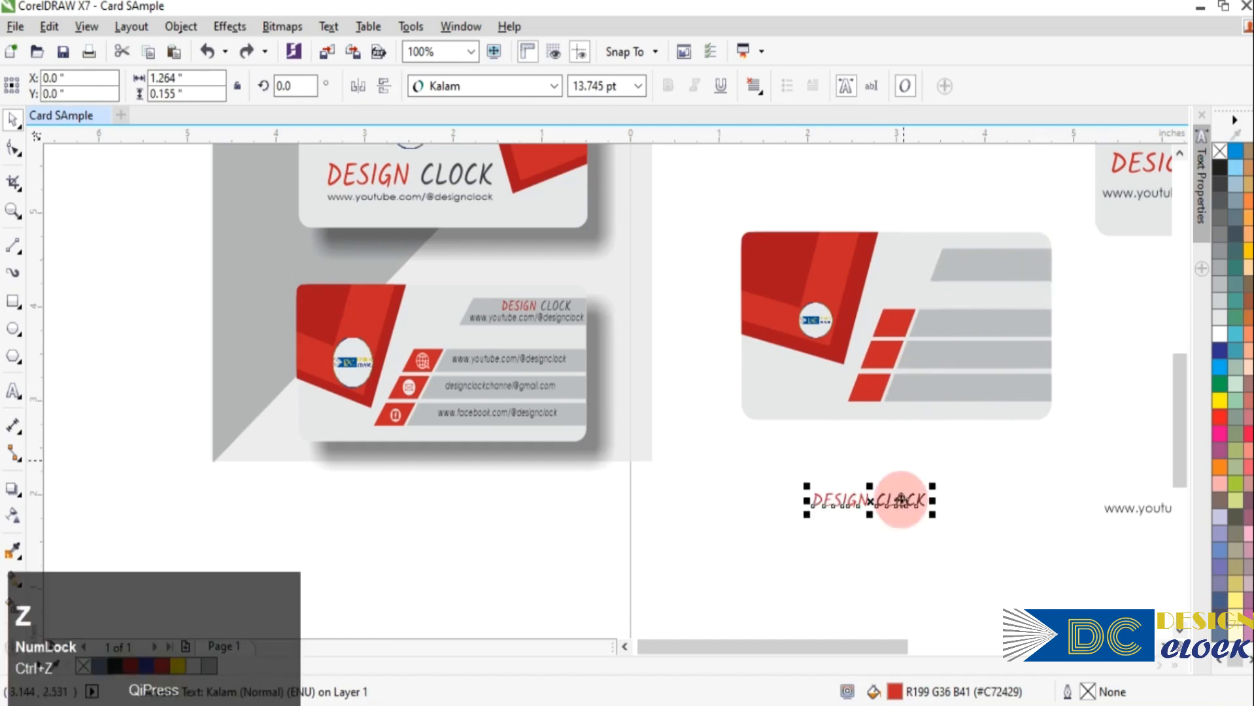
right_click(900, 502)
left_click(1015, 322)
left_click(809, 328)
left_click(940, 567)
left_click(922, 506)
left_click_drag(932, 514, 1016, 266)
left_click(1010, 522)
left_click_drag(1135, 515, 703, 500)
right_click(839, 493)
mouse_move(957, 316)
left_click(826, 516)
left_click_drag(879, 495, 773, 489)
key("ctrl+z")
left_click_drag(883, 498, 1065, 282)
left_click(837, 541)
left_click(1061, 339)
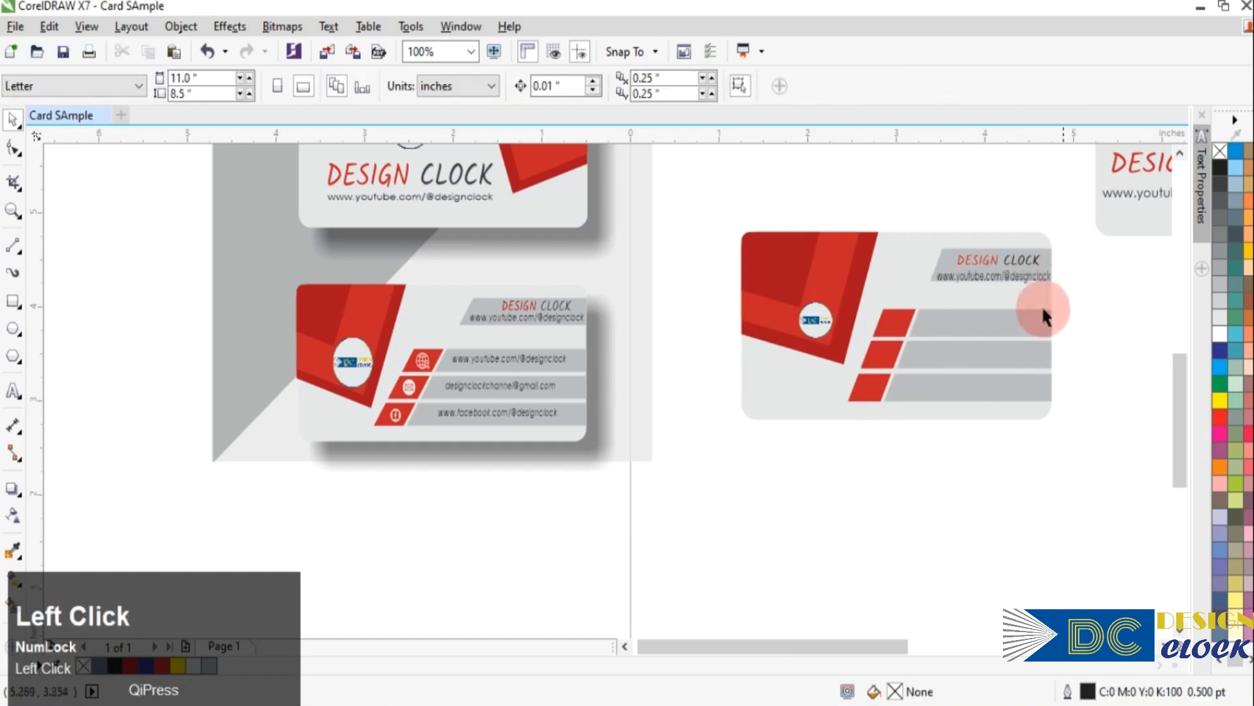
- Nudge the web address slightly up and left so it sits inside the upper grey bar
left_click(1021, 271)
scroll(1070, 293, "up", 4)
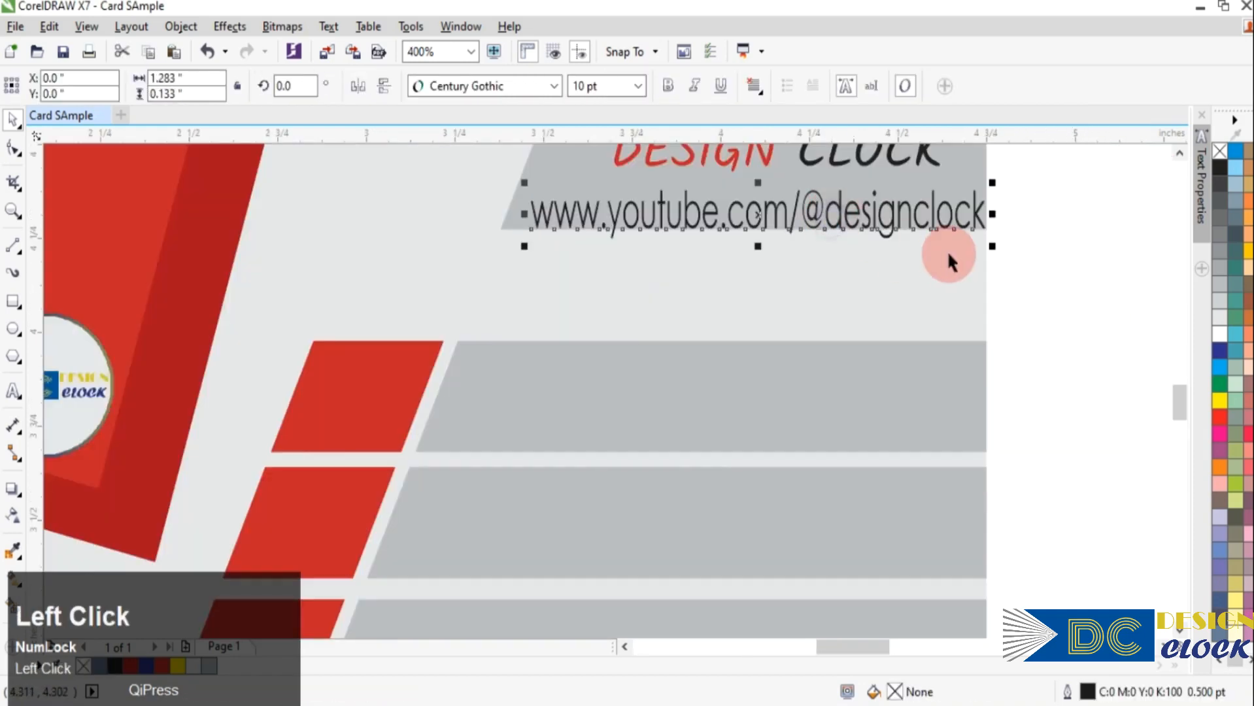
key("Up")
key("Up")
key("Up")
key("Up")
key("Left")
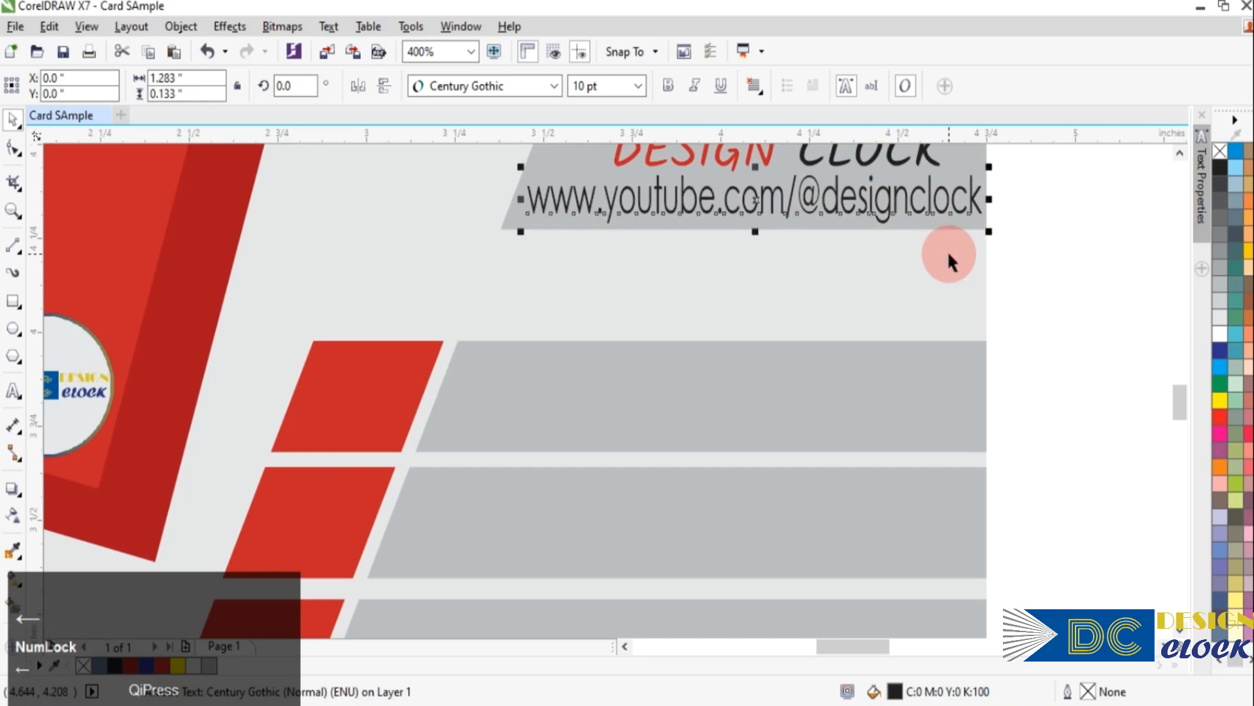
- Raise the DESIGN CLOCK title on the upper bar and widen it to about 1.03 inches
scroll(1047, 264, "up", 2)
scroll(1049, 268, "down", 1)
left_click_drag(1180, 398, 1180, 384)
left_click(836, 357)
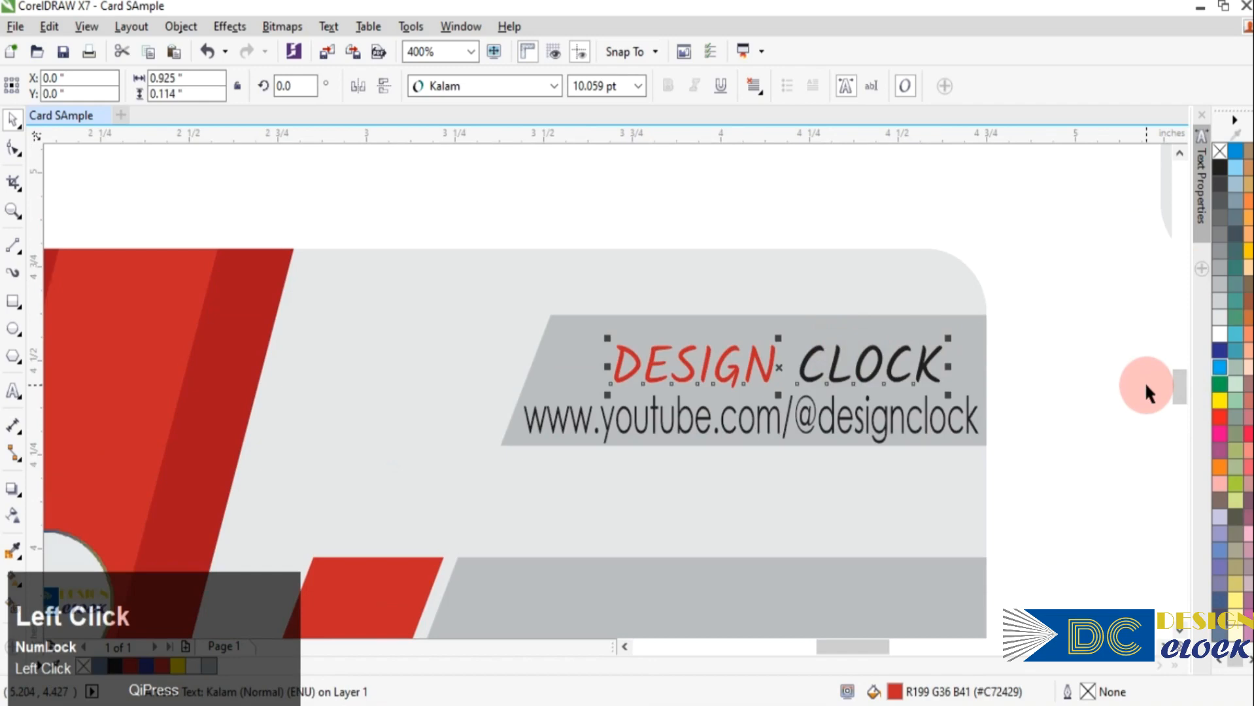
key("Up")
key("Up")
key("Up")
key("Up")
left_click_drag(951, 351, 1077, 392)
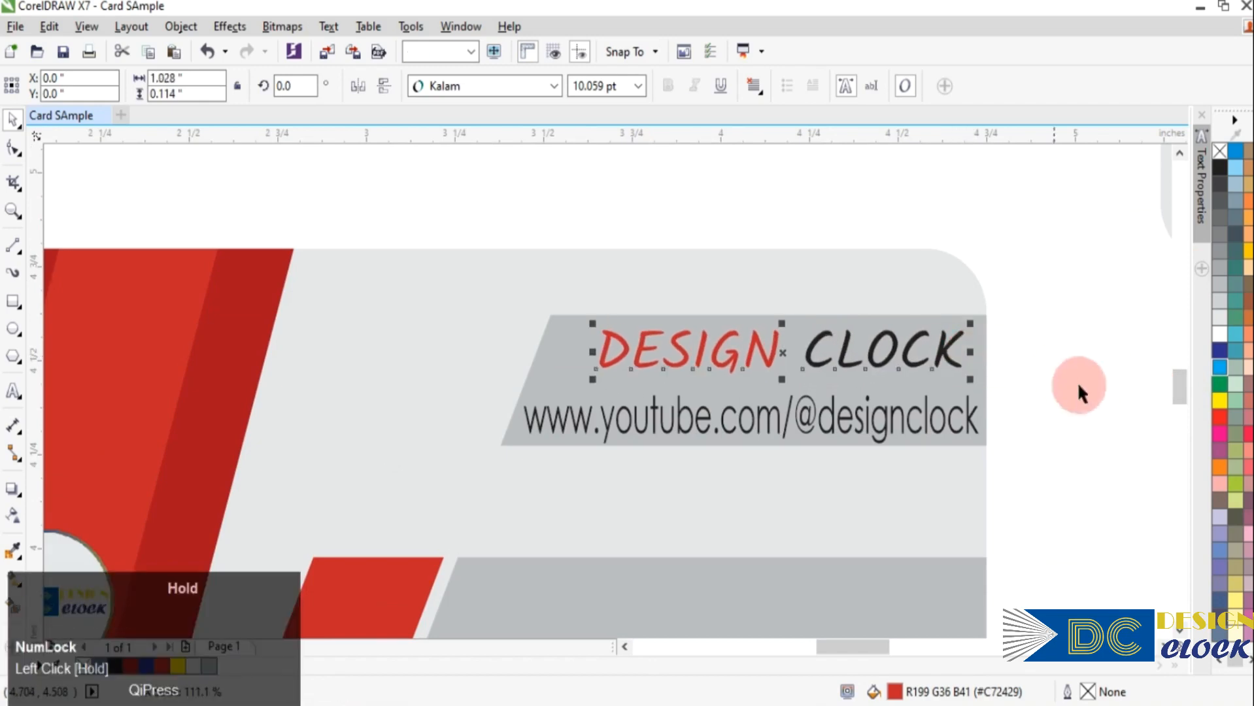
left_click(1075, 393)
- Switch to Icons.cdr, shrink the mail, Facebook and globe icons together to about 3.09 inches overall width, and copy them
scroll(1018, 435, "down", 1)
scroll(1018, 434, "down", 1)
left_click_drag(1181, 357, 1181, 392)
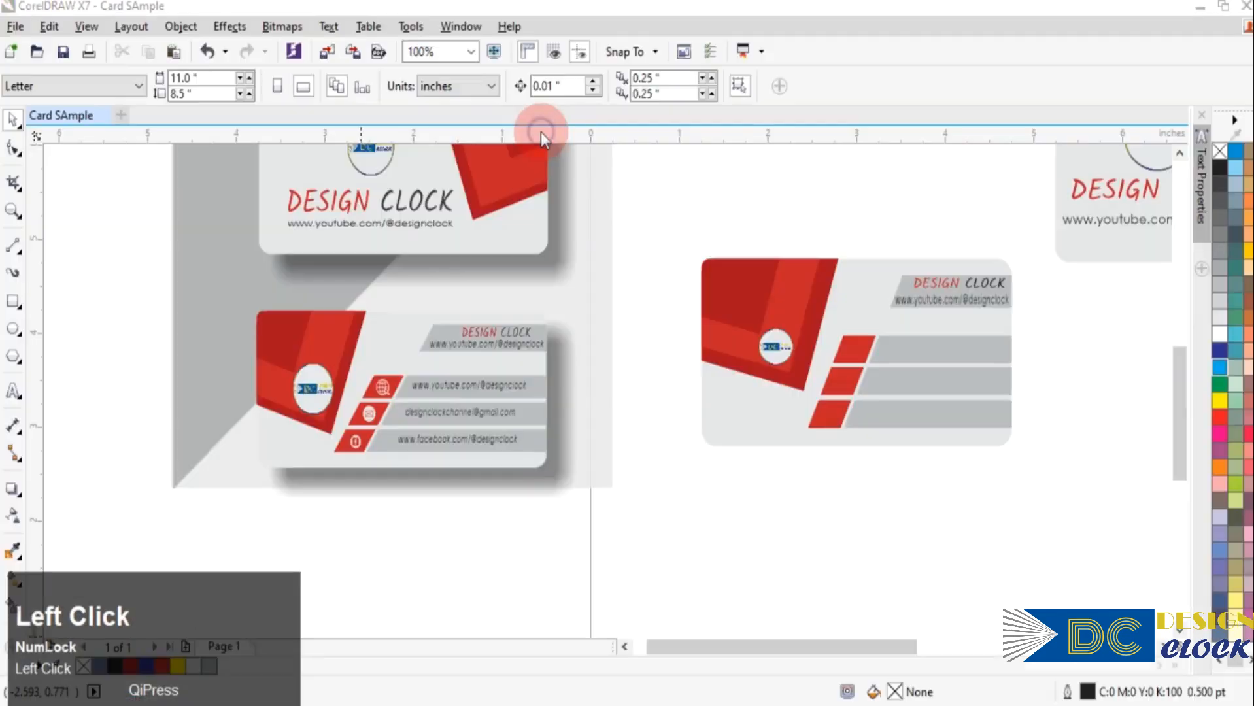
left_click(503, 307)
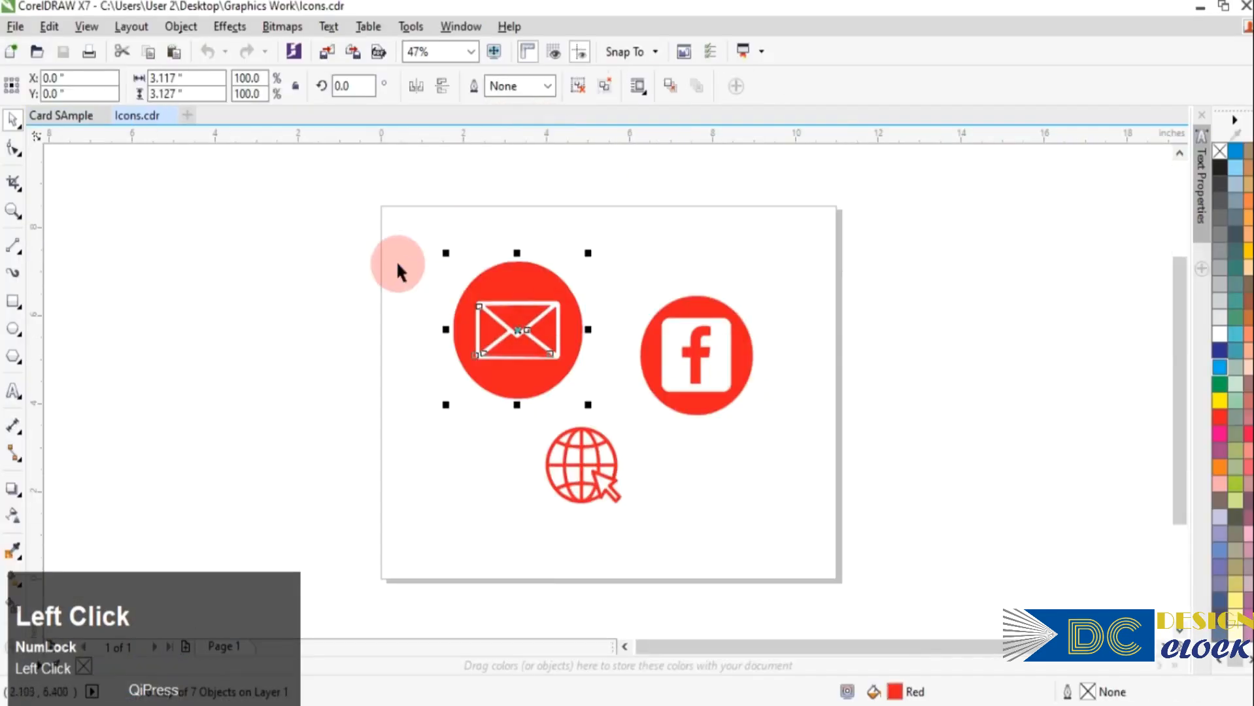
left_click_drag(387, 229, 833, 556)
left_click_drag(758, 509, 588, 368)
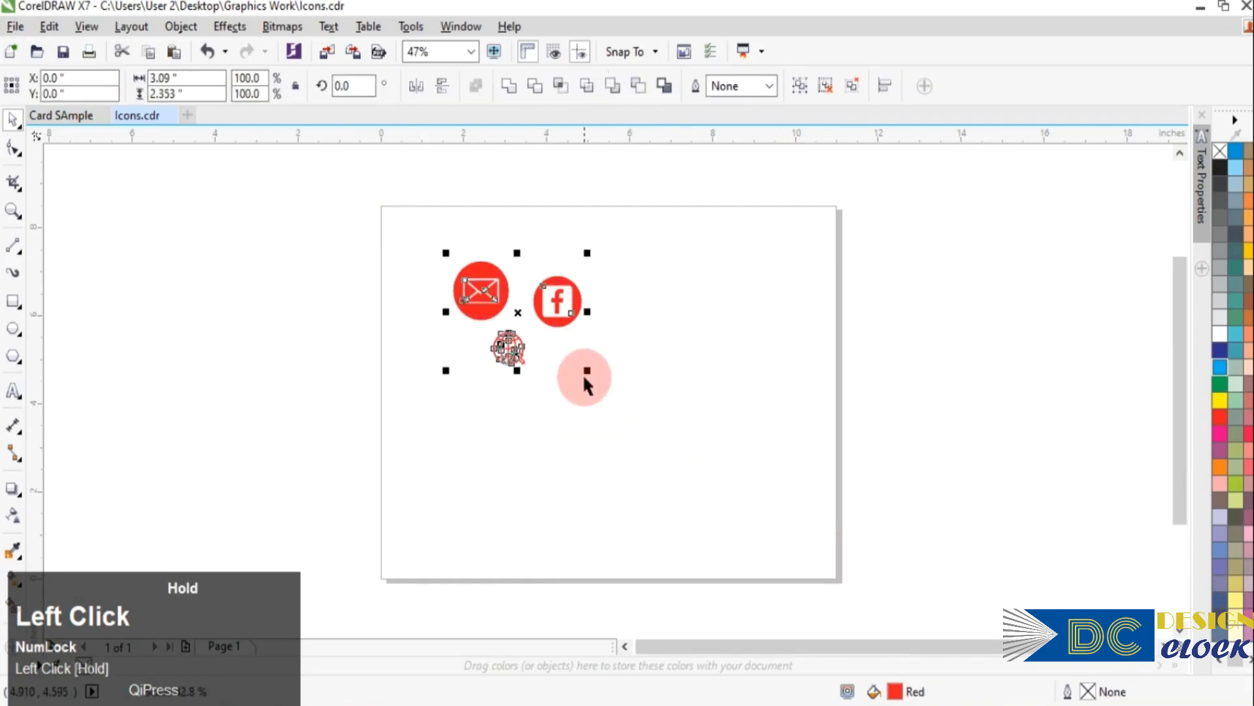
right_click(509, 336)
left_click(543, 437)
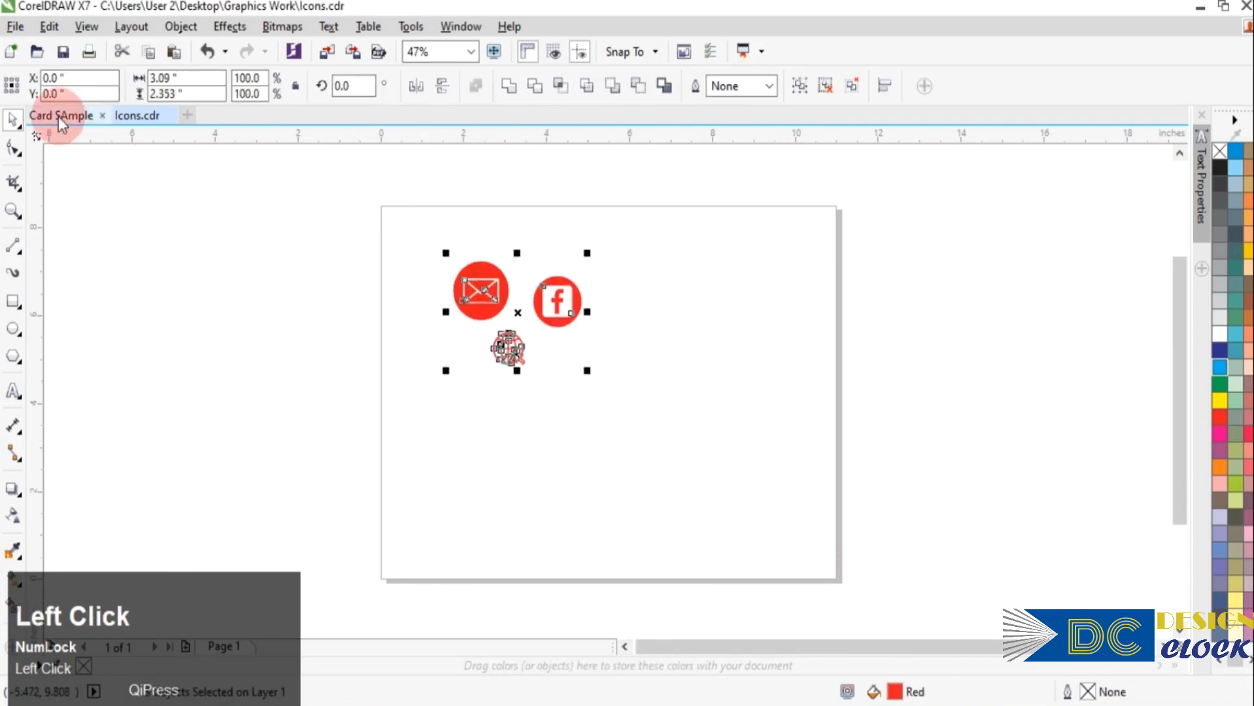
- Paste the three copied icons into the Card SAmple document
left_click(57, 116)
right_click(754, 507)
left_click(761, 411)
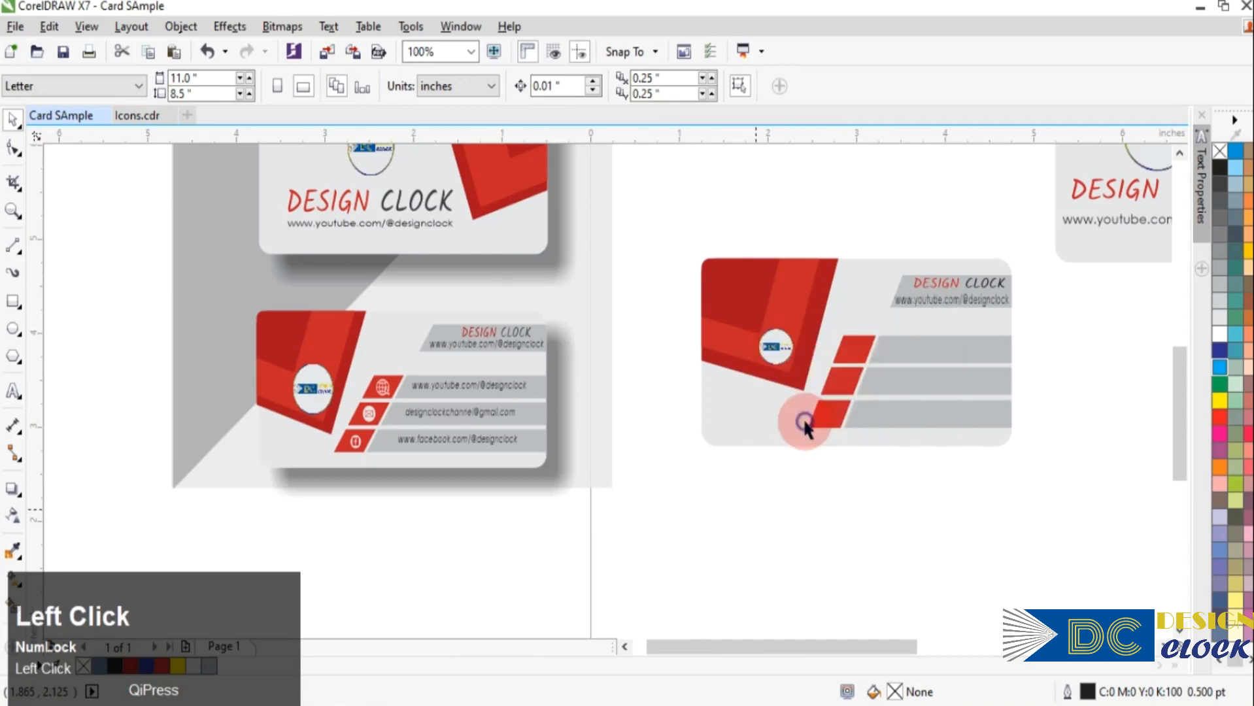
- Shrink the globe, mail and Facebook icons individually to roughly contact-bar size and set them aside near the back card's lower-left corner
left_click_drag(876, 222, 774, 460)
left_click(1053, 496)
left_click(783, 465)
left_click(727, 378)
left_click_drag(706, 394, 679, 547)
left_click_drag(748, 574, 713, 527)
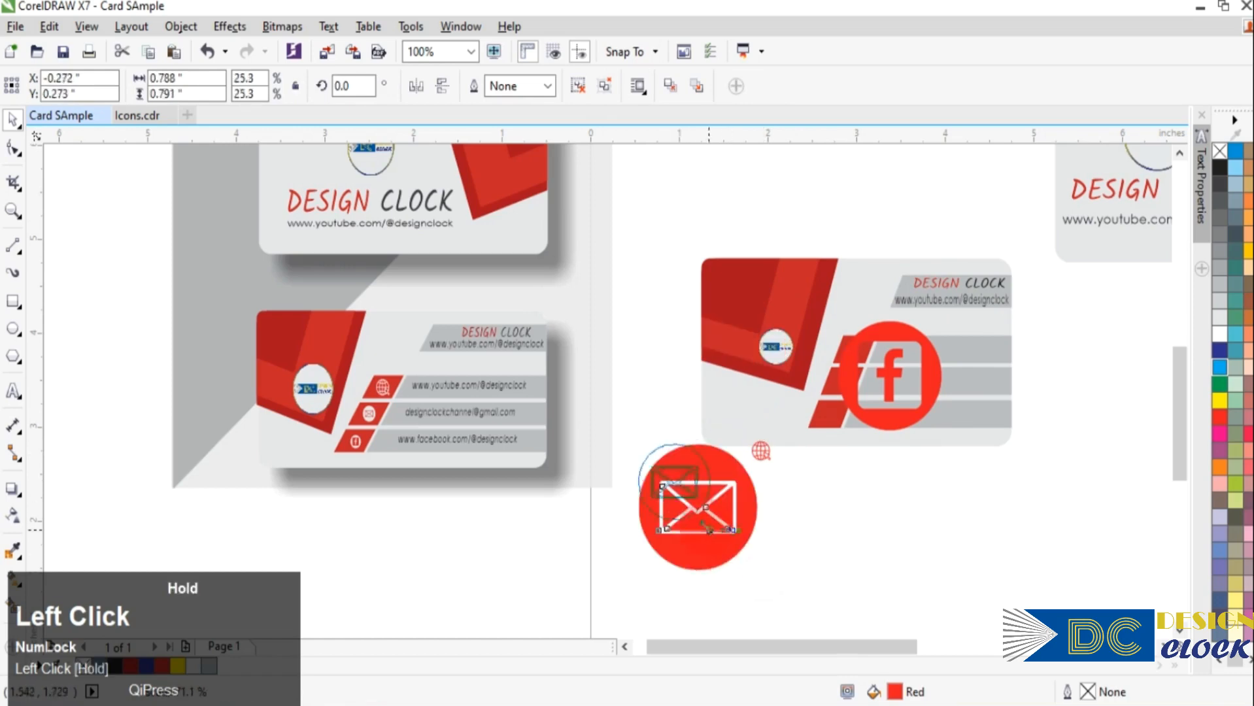
left_click_drag(667, 487, 654, 460)
left_click_drag(889, 425, 692, 518)
- Place the globe icon on the uppermost red slanted piece and fill it white
left_click(771, 470)
scroll(771, 469, "up", 2)
left_click_drag(1181, 435, 1182, 422)
left_click_drag(749, 554, 1119, 195)
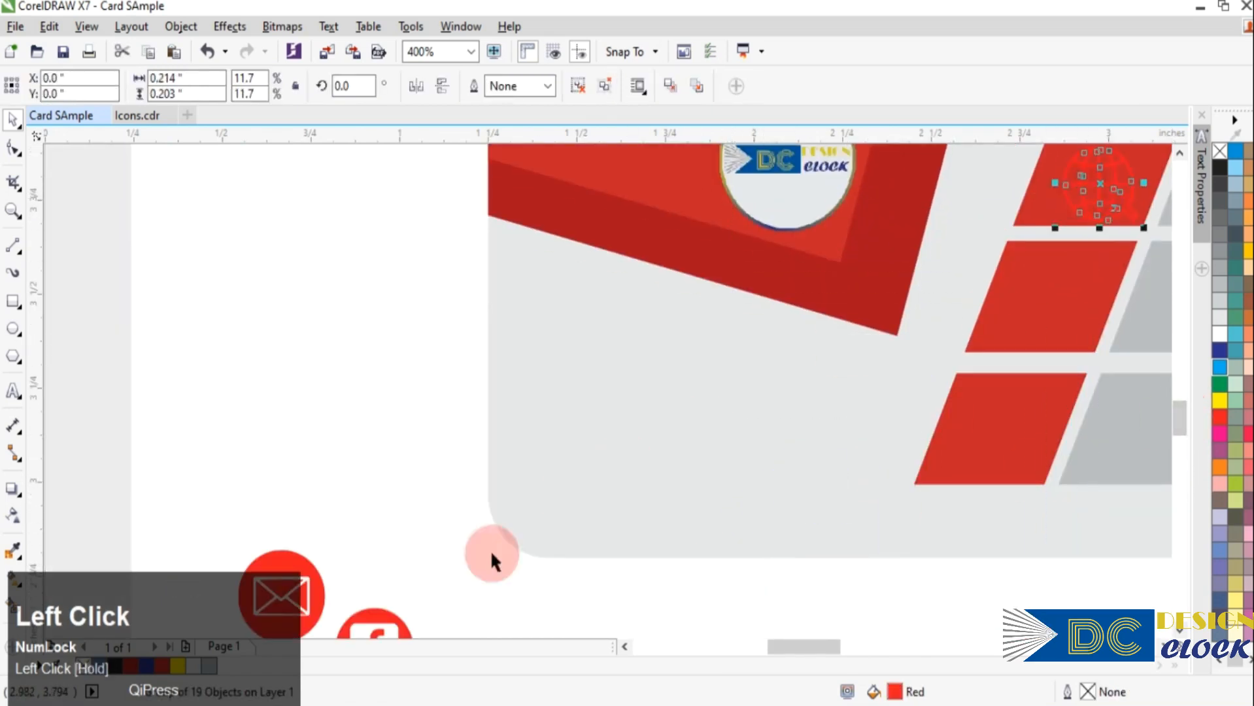
left_click(1218, 333)
- Place the mail icon on the middle red piece and the Facebook icon on the lowest one, filling both white
left_click_drag(320, 594, 1088, 288)
left_click(1219, 334)
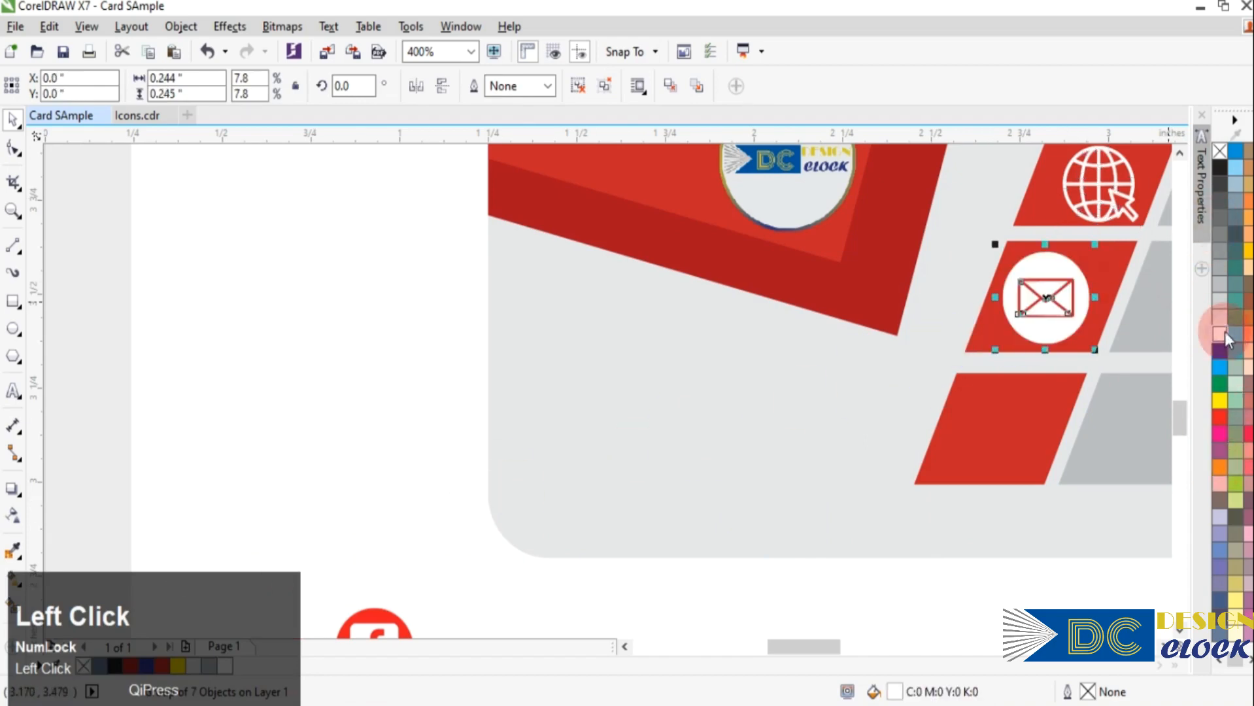
left_click_drag(383, 608, 1024, 391)
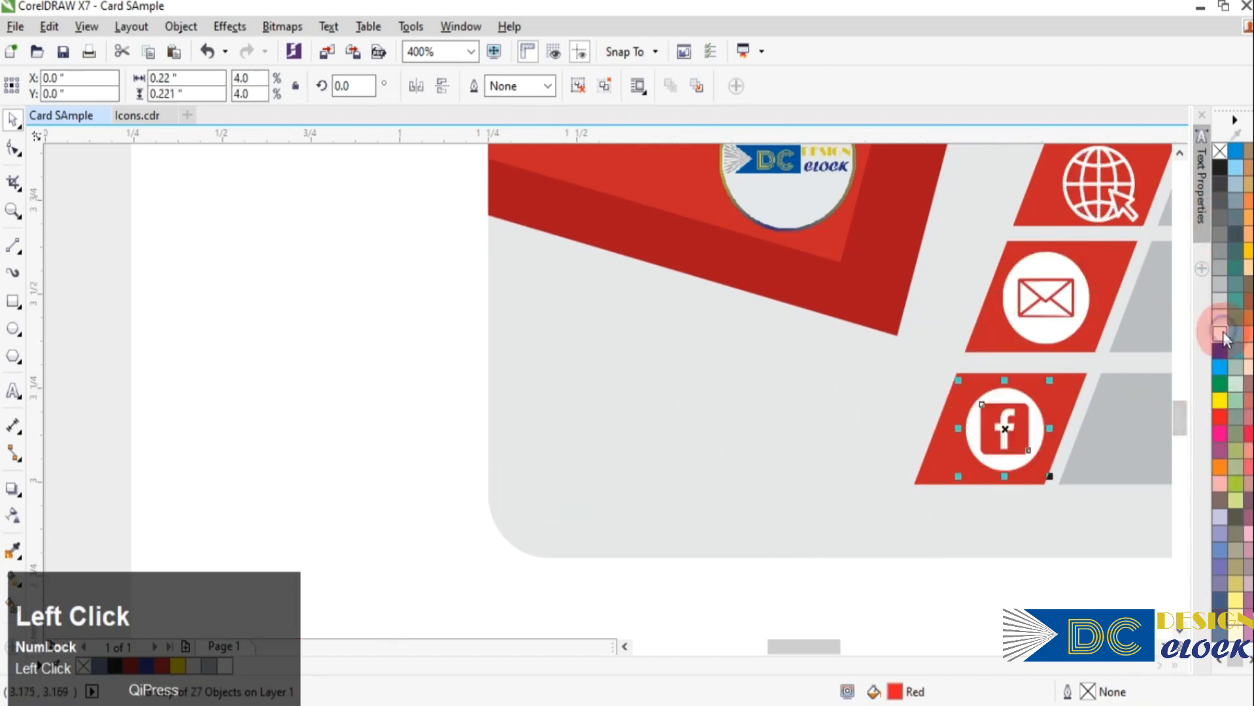
left_click(843, 629)
- Fine-tune the placement of the icons within their red slanted pieces
left_click_drag(802, 651, 823, 648)
left_click_drag(1180, 419, 1180, 400)
left_click(547, 330)
scroll(612, 307, "up", 3)
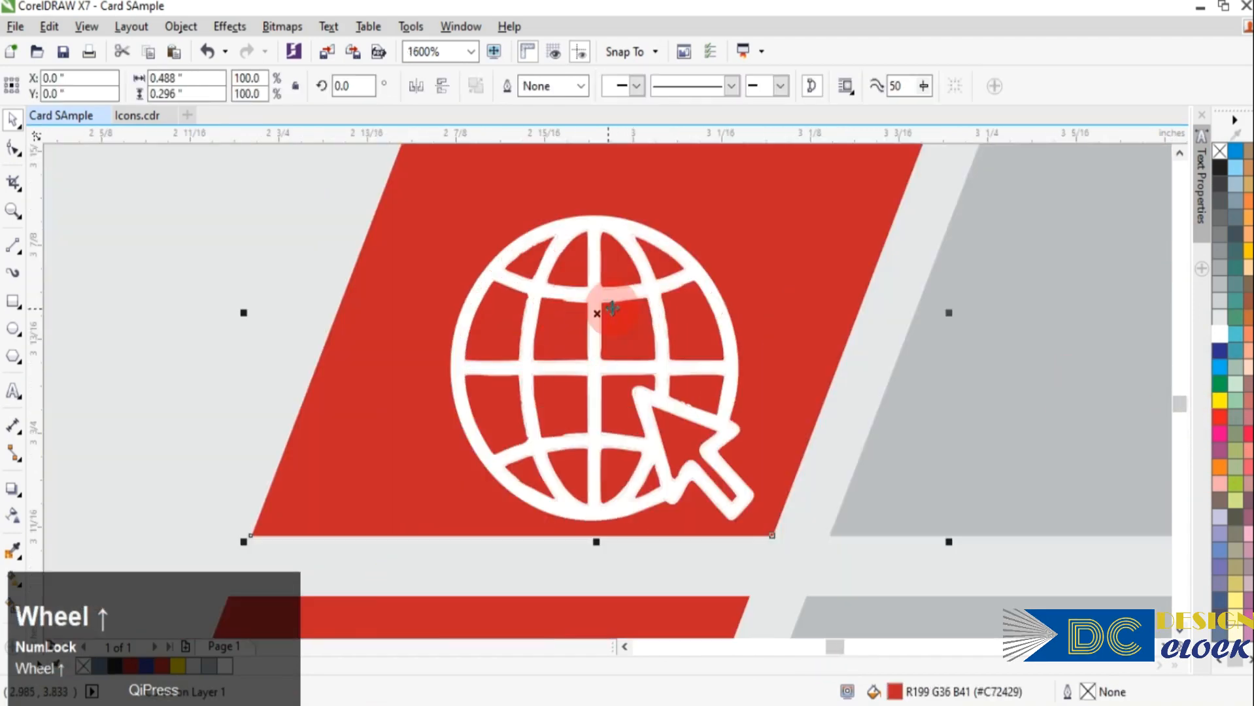
scroll(613, 307, "down", 1)
left_click(612, 307)
left_click(444, 262)
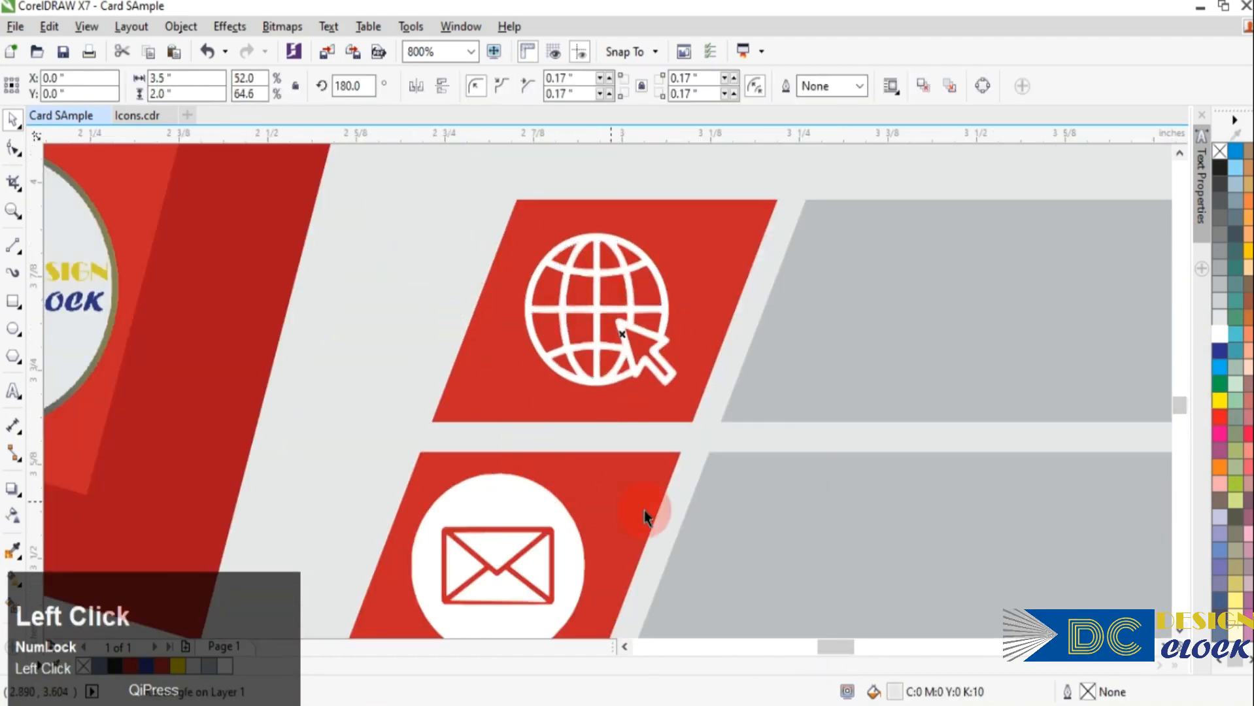
left_click_drag(1179, 408, 1184, 424)
left_click(509, 302)
left_click(347, 292)
left_click(476, 425)
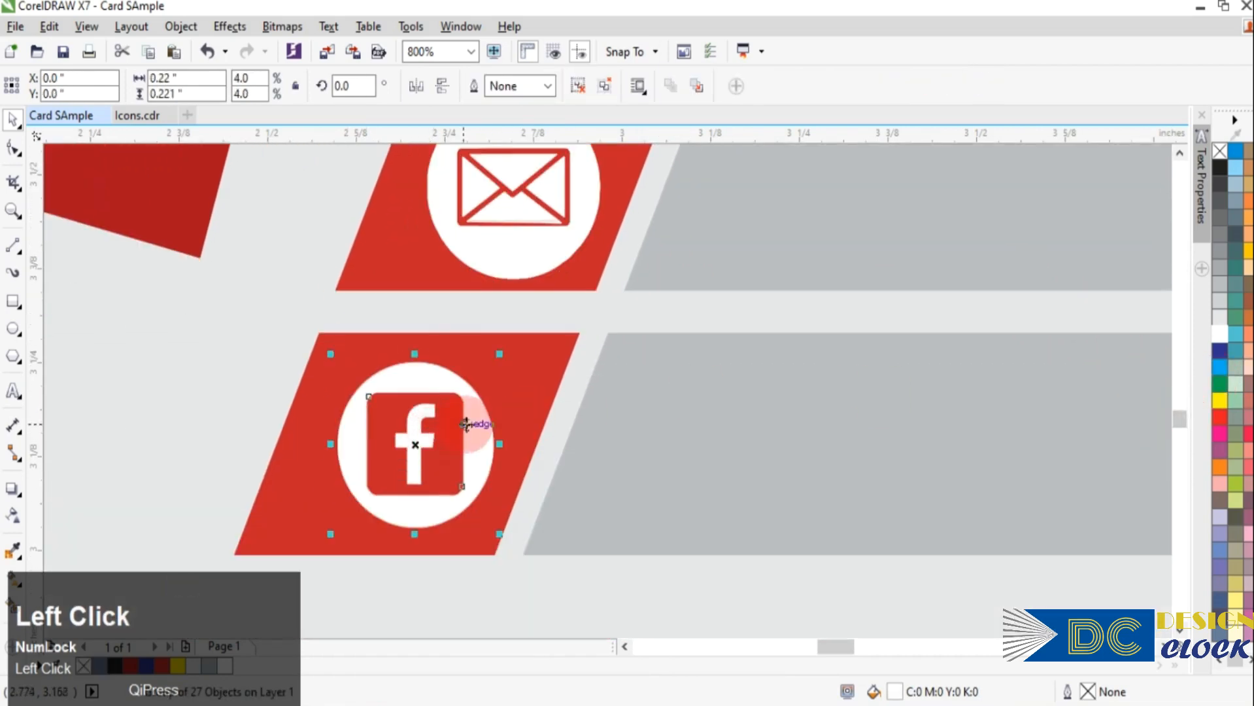
- Copy the web address from the upper bar onto the globe contact bar and stretch it to about 1.4 inches wide
scroll(683, 355, "down", 2)
left_click(1004, 314)
left_click_drag(641, 199, 609, 299)
left_click_drag(793, 299, 815, 302)
left_click_drag(708, 294, 724, 300)
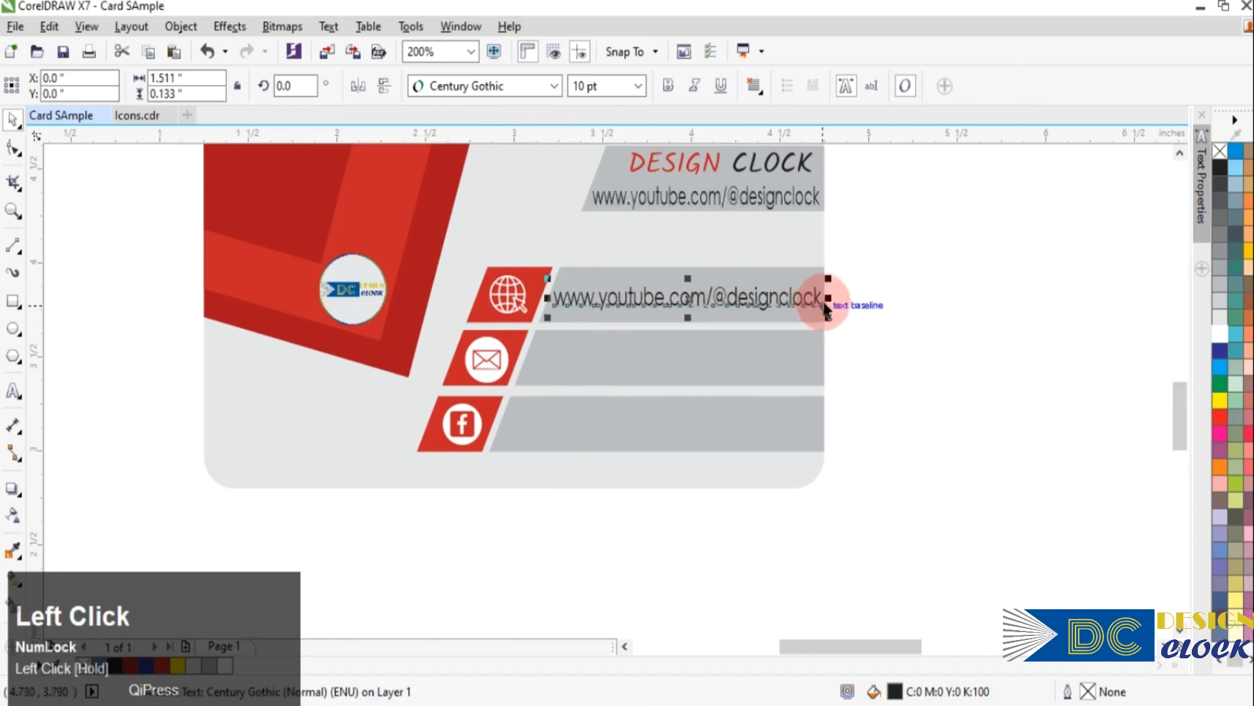
left_click_drag(828, 302, 818, 307)
left_click(925, 342)
- Duplicate the globe bar's web address onto the mail bar and the Facebook bar
left_click_drag(655, 306, 601, 425)
left_click(890, 359)
right_click(624, 360)
right_click(602, 424)
left_click(899, 416)
- Replace the text on the mail bar with the channel's e-mail address
double_click(600, 357)
key("ctrl+a")
type("d")
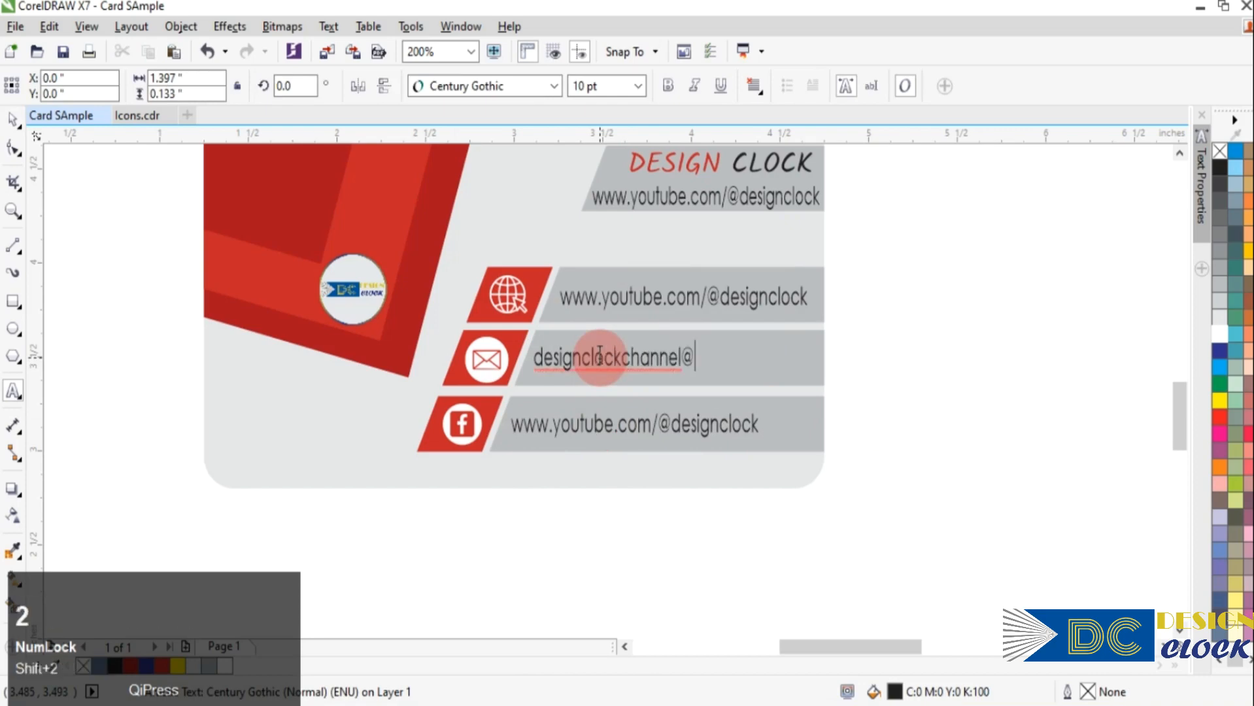
left_click(621, 426)
key("ctrl+a")
key("Left")
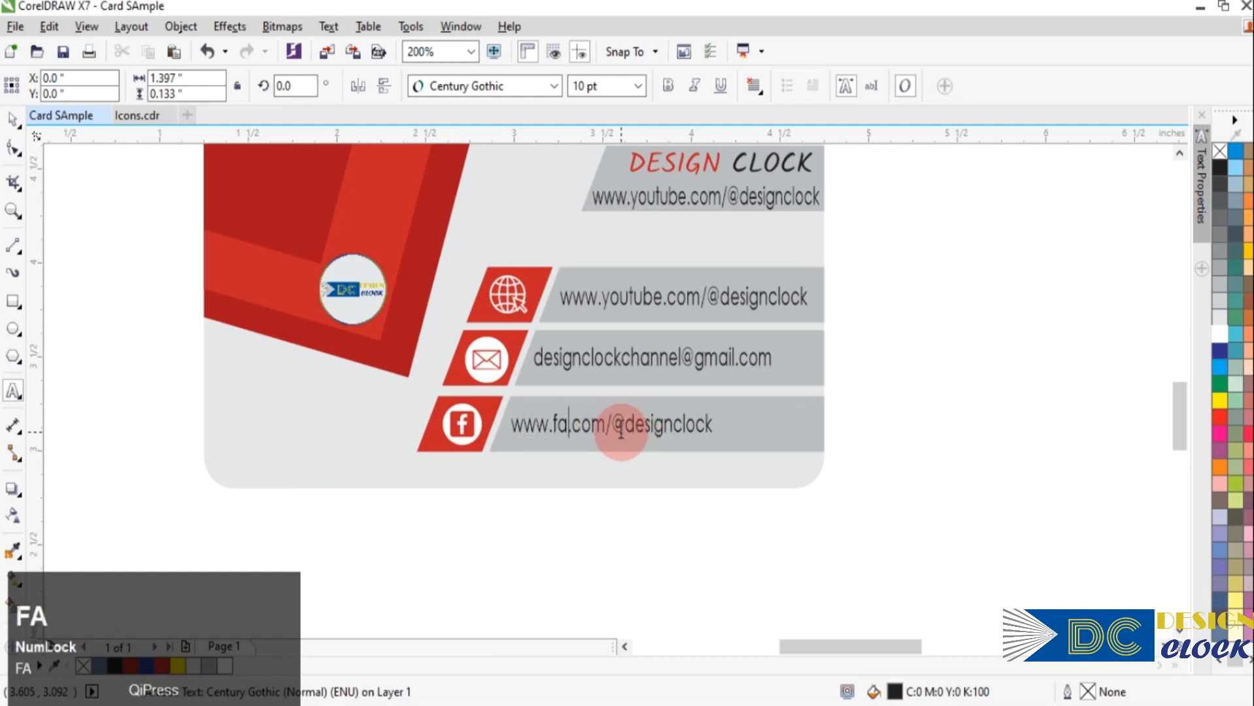
left_click(707, 442)
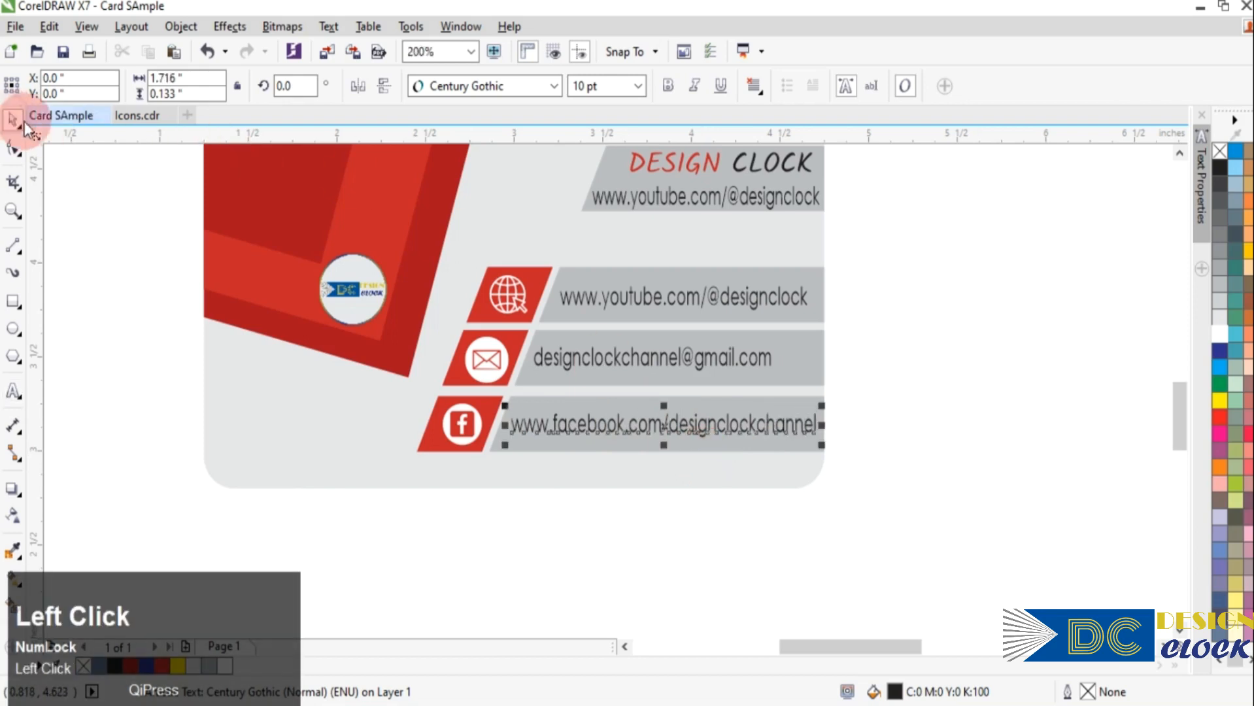
- Group all the objects of the finished back card
left_click(946, 348)
scroll(941, 347, "down", 2)
left_click_drag(543, 206, 923, 447)
left_click(793, 88)
left_click(972, 334)
- Move the grouped back card onto the page beside the front card, leaving a gap between them
left_click_drag(836, 299, 1009, 294)
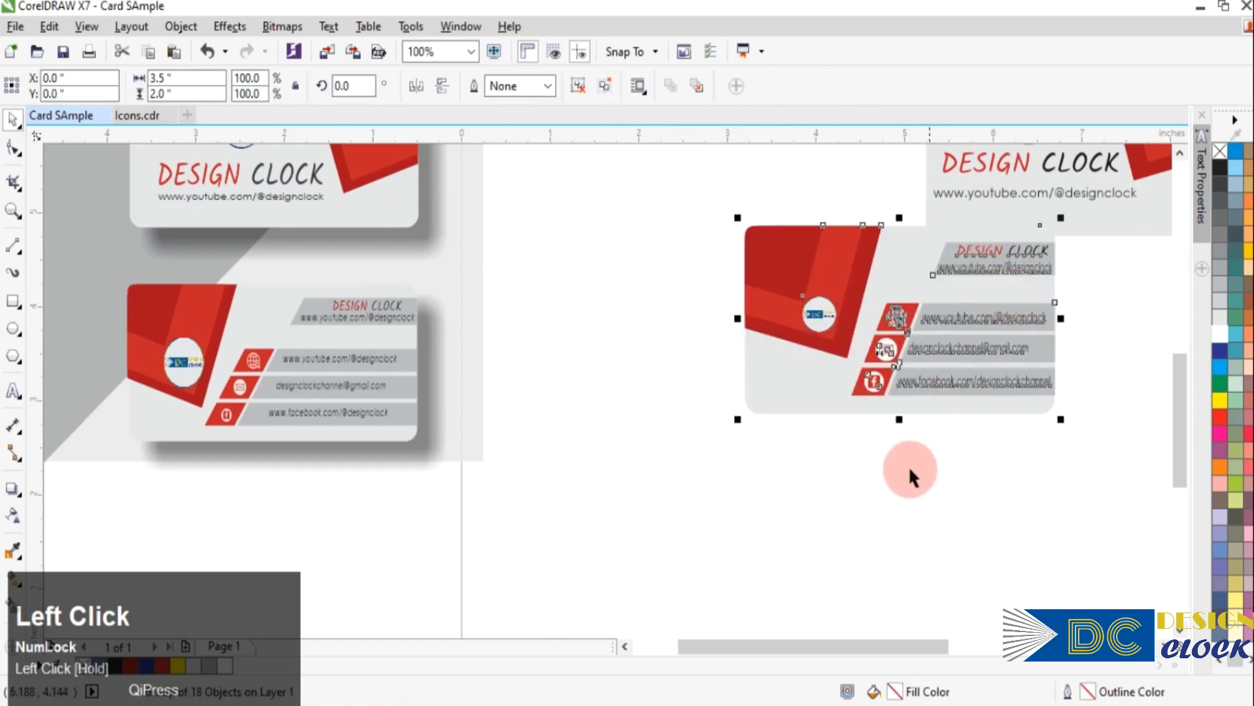
left_click(933, 433)
scroll(830, 434, "down", 2)
left_click_drag(823, 358, 722, 266)
left_click(867, 448)
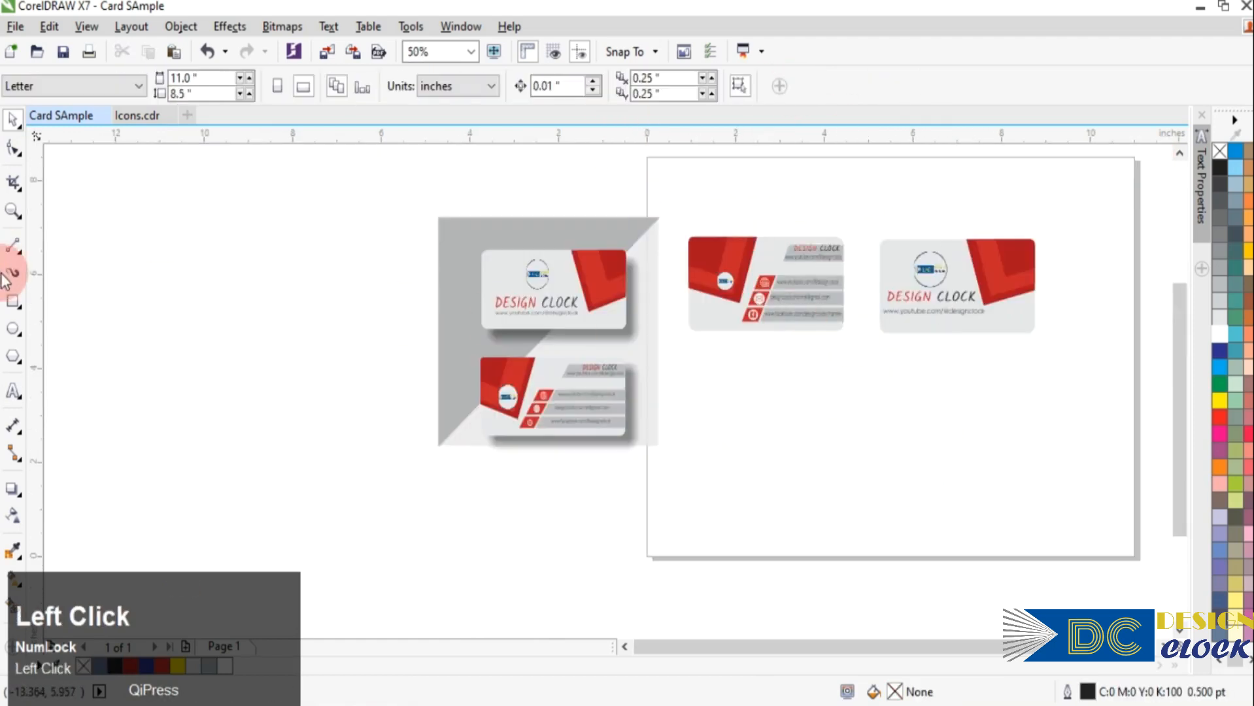
- Draw a background rectangle about 5.6 by 3.96 inches below the cards and a diagonal line through its lower-left and upper-right corners
left_click(13, 301)
left_click_drag(708, 406, 956, 592)
left_click_drag(1178, 396, 1185, 451)
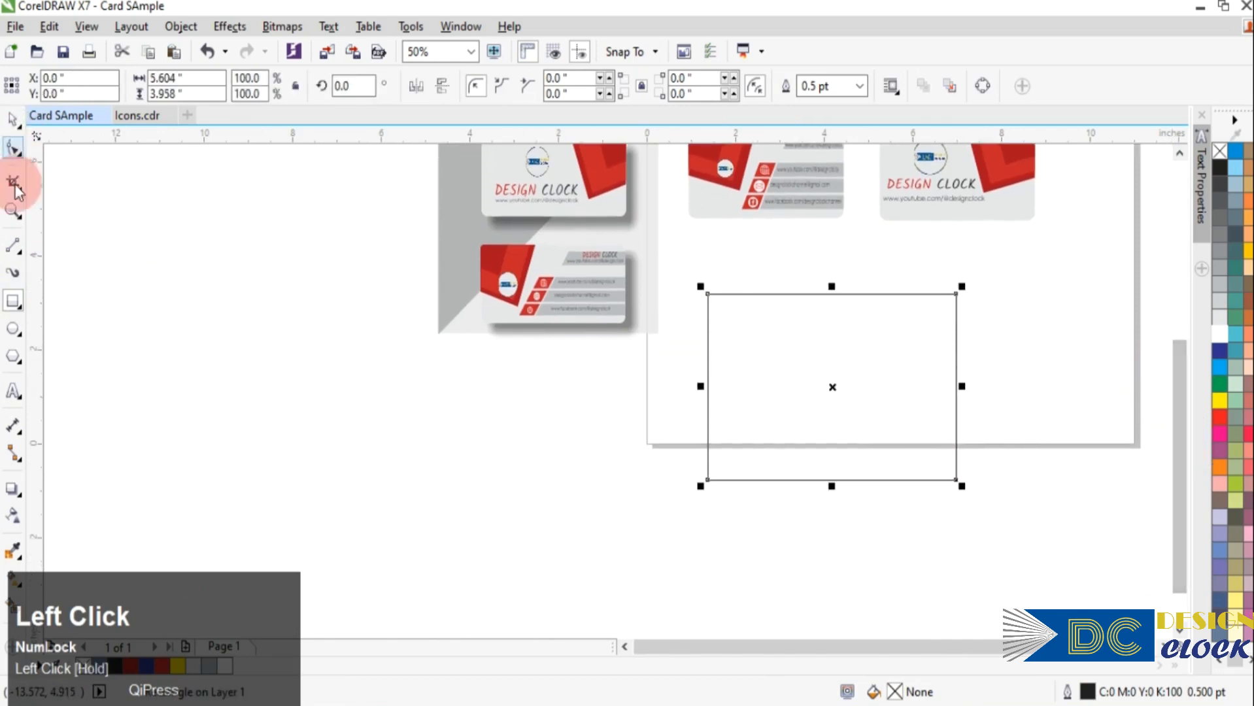
left_click(13, 246)
left_click_drag(968, 277, 638, 534)
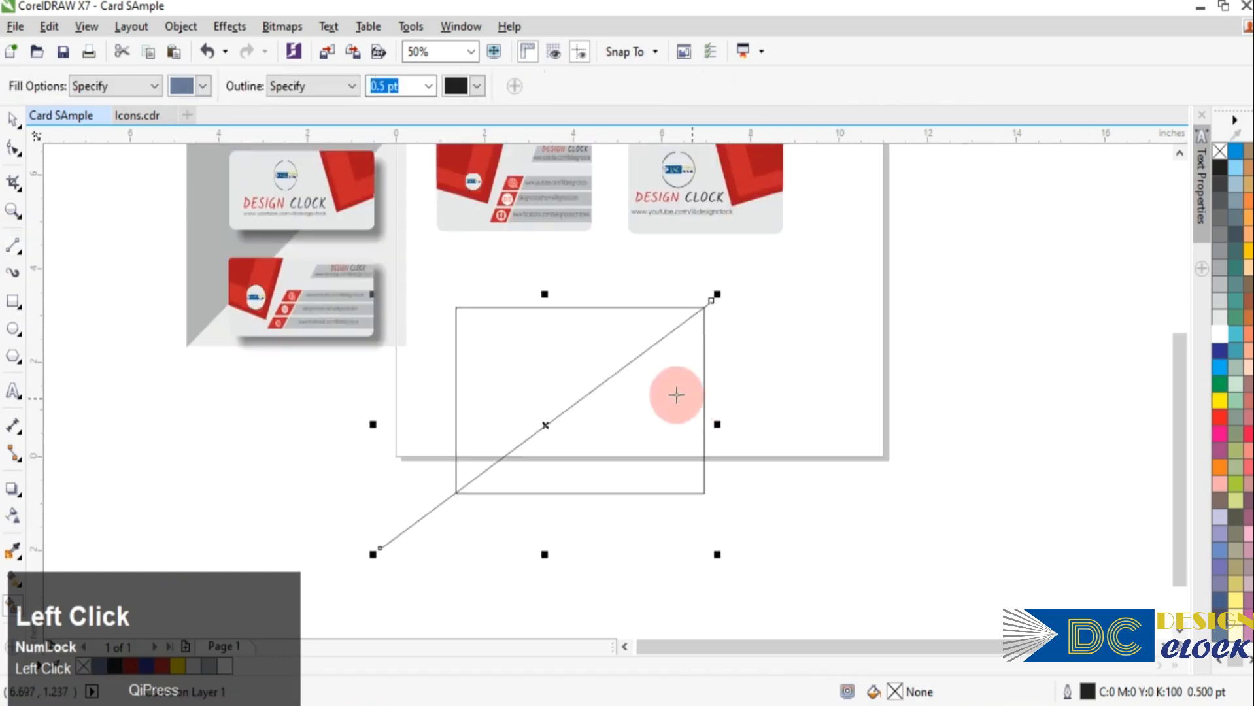
- Create a filled triangle from the rectangle's upper-left half with Smart Fill and remove its outline
left_click(674, 391)
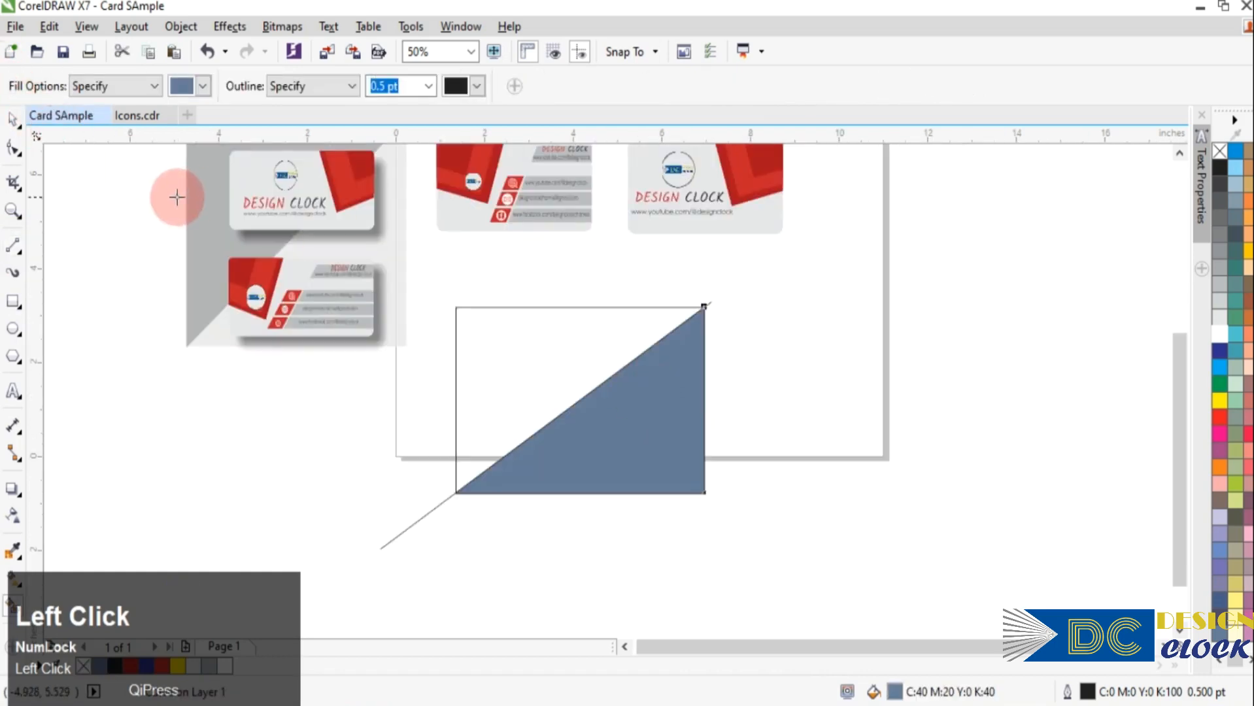
key("ctrl+z")
left_click(537, 375)
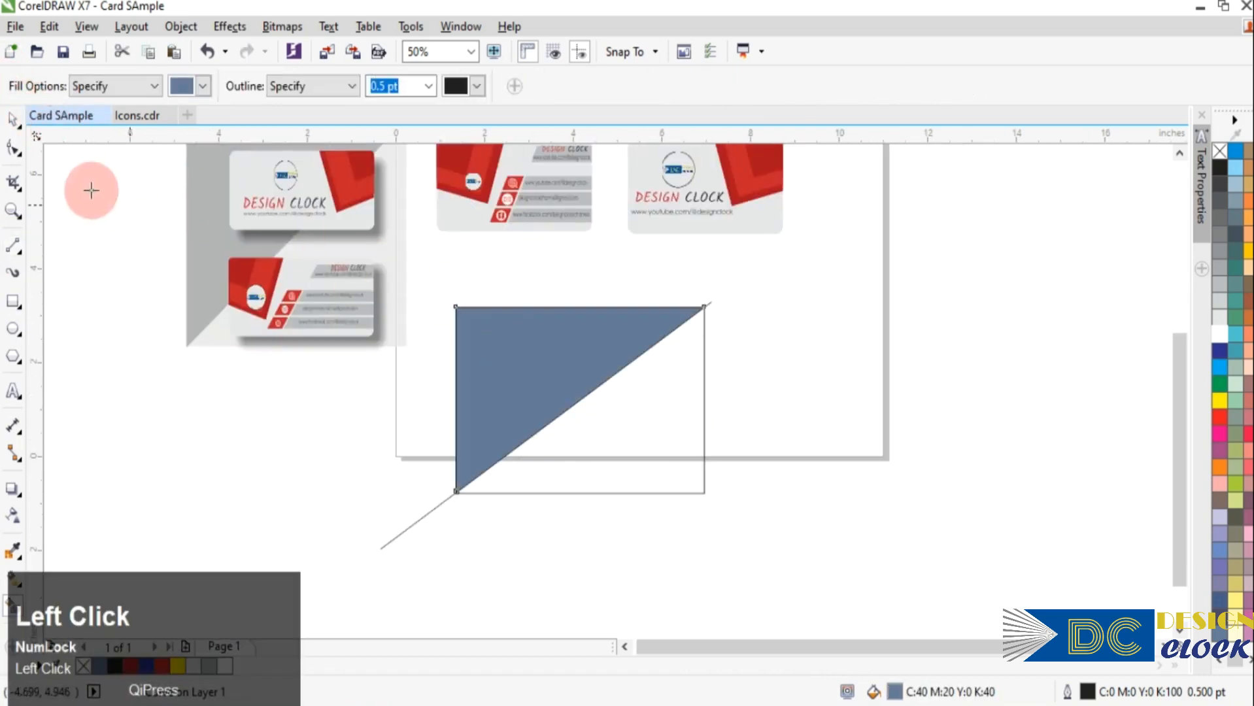
left_click(13, 120)
left_click(183, 419)
left_click(543, 350)
right_click(1220, 151)
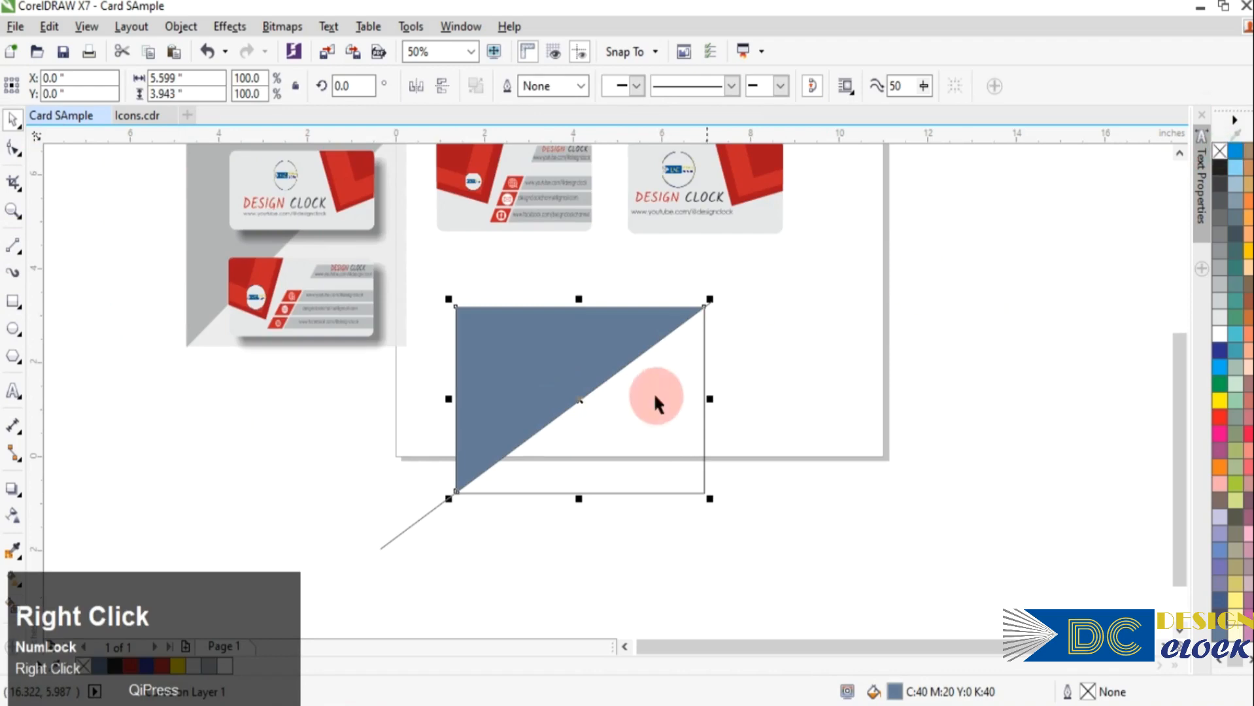
left_click(655, 396)
right_click(1044, 364)
left_click(391, 512)
left_click(429, 526)
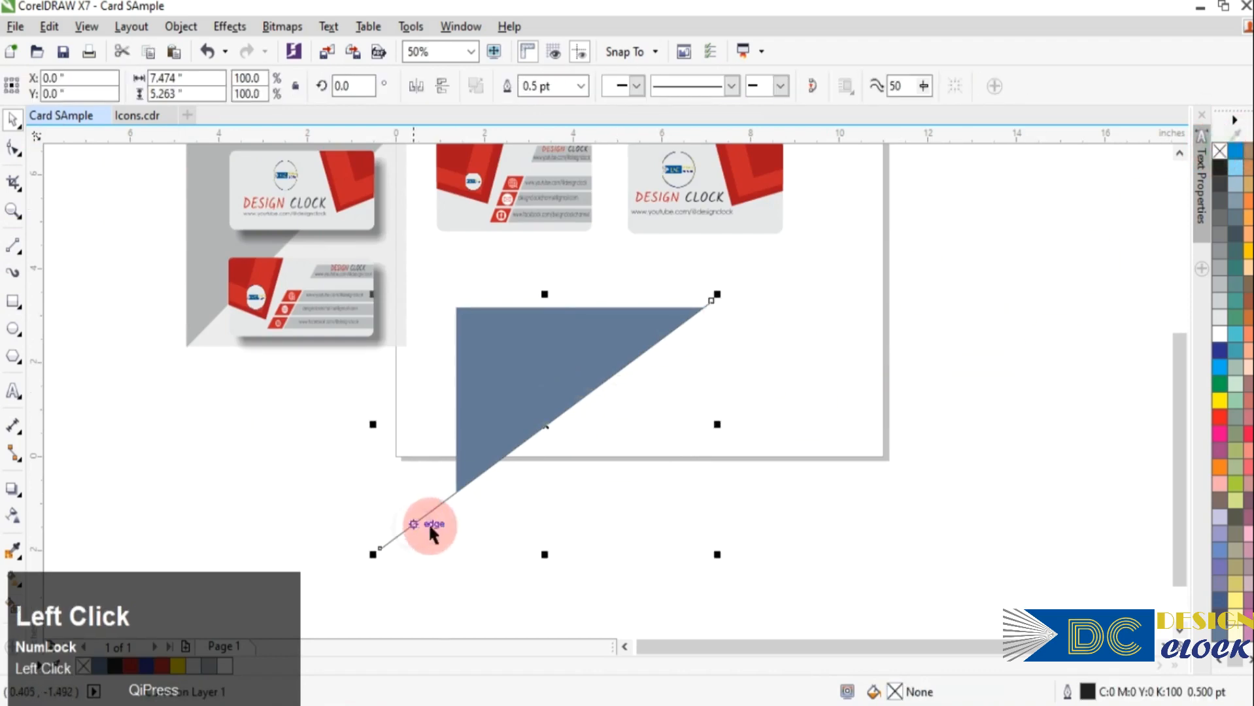
key("ctrl+z")
- Fill the background rectangle with bright blue and delete the diagonal construction line
left_click(588, 487)
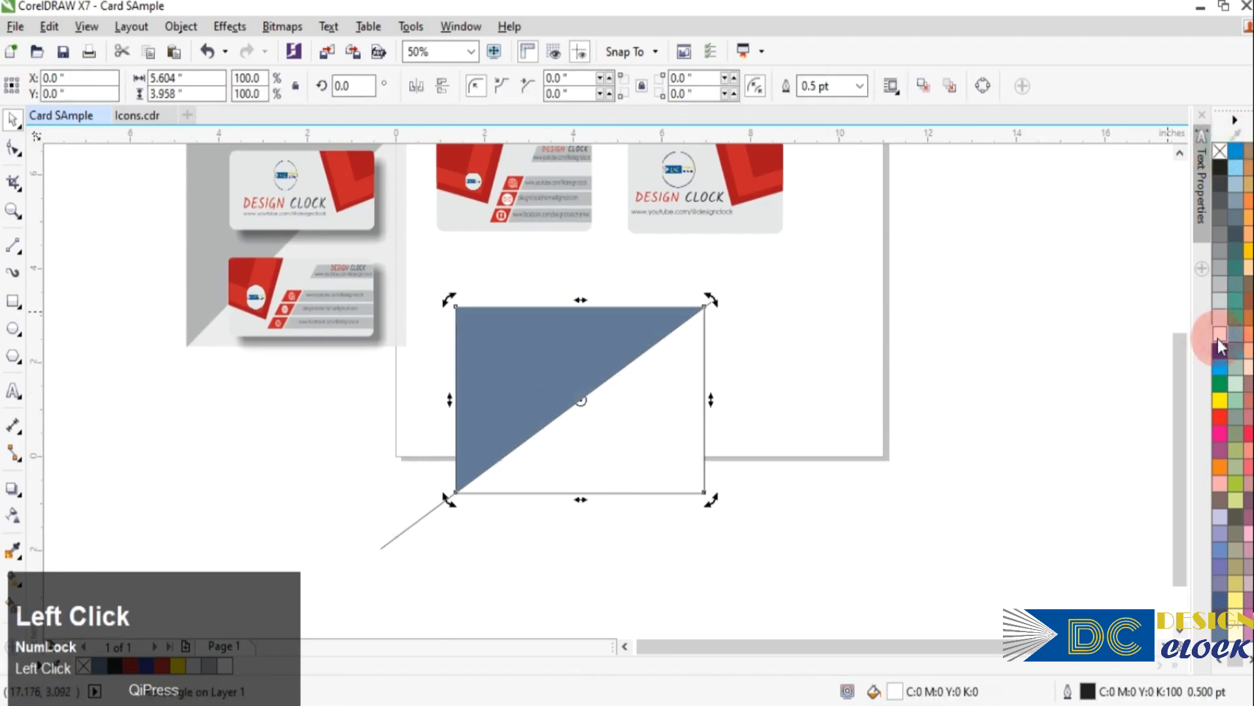
left_click(1221, 366)
left_click(288, 506)
left_click(407, 527)
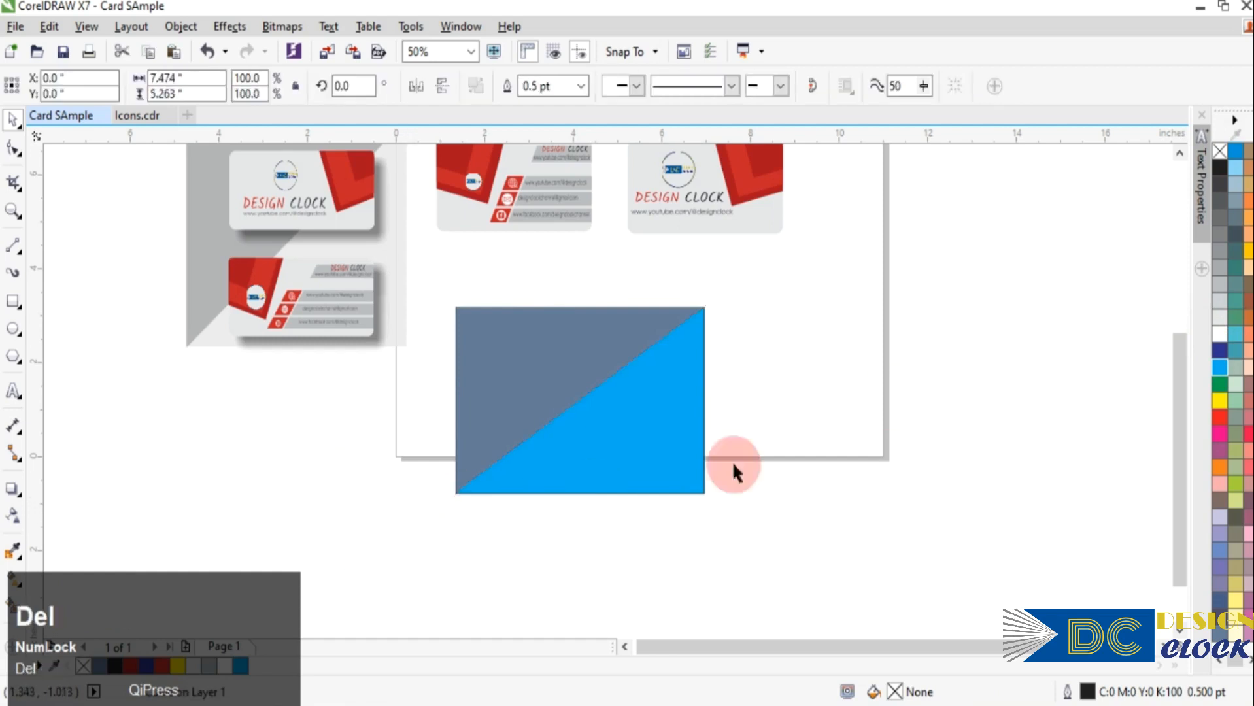
- Remove the outline from the blue background rectangle and deselect it
left_click(673, 436)
right_click(1218, 151)
left_click(1059, 285)
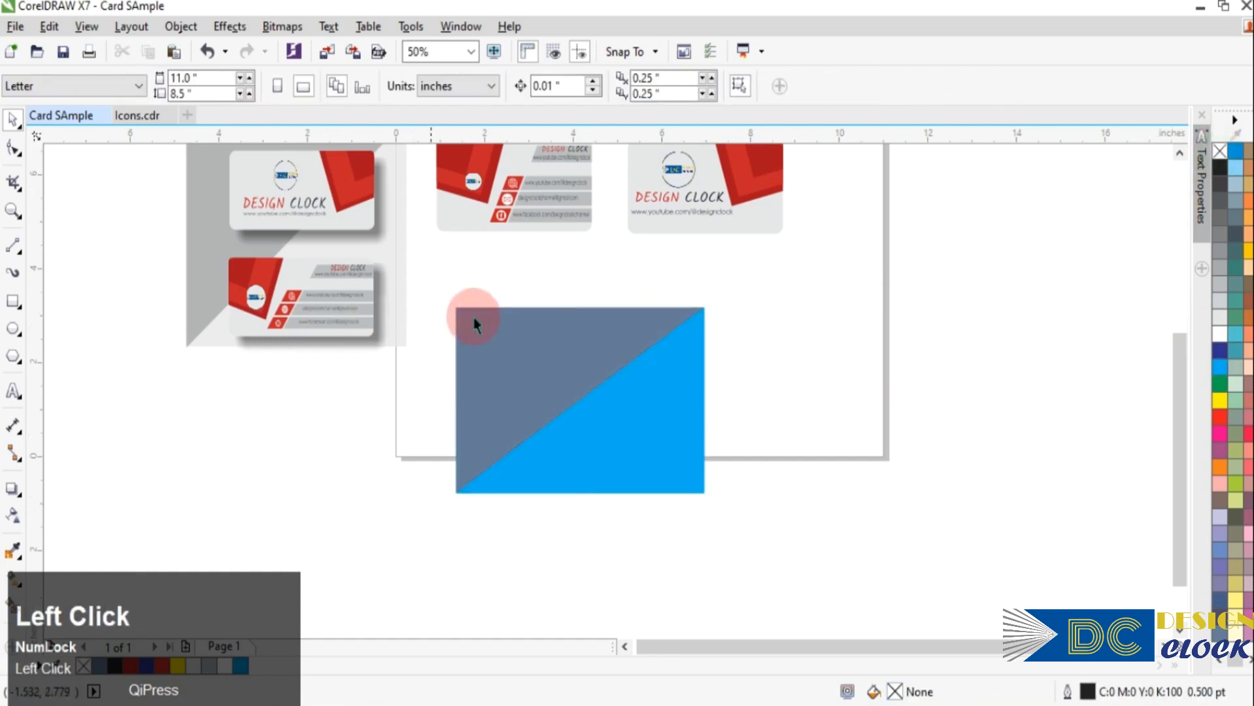
- Recolor the background rectangle light grey and its upper-left triangle darker grey, sampling both colors from the reference image's background
left_click(13, 553)
left_click(230, 330)
left_click(575, 440)
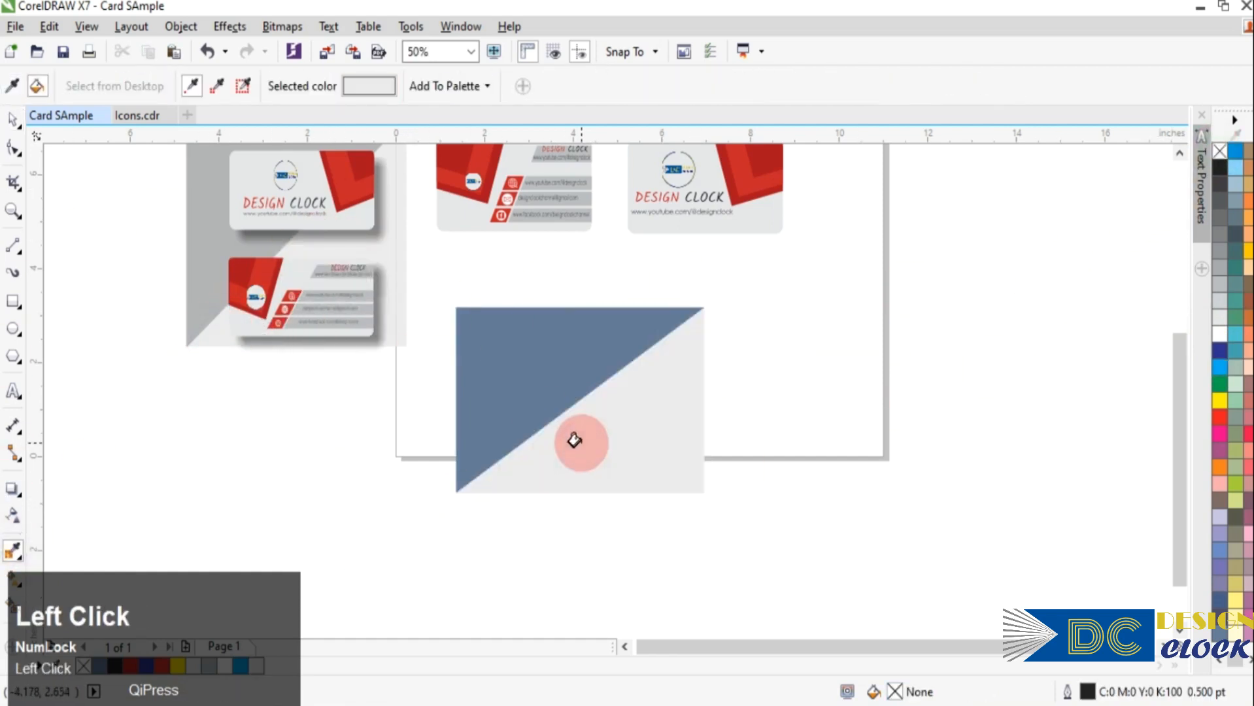
left_click(11, 86)
left_click(210, 160)
left_click(456, 345)
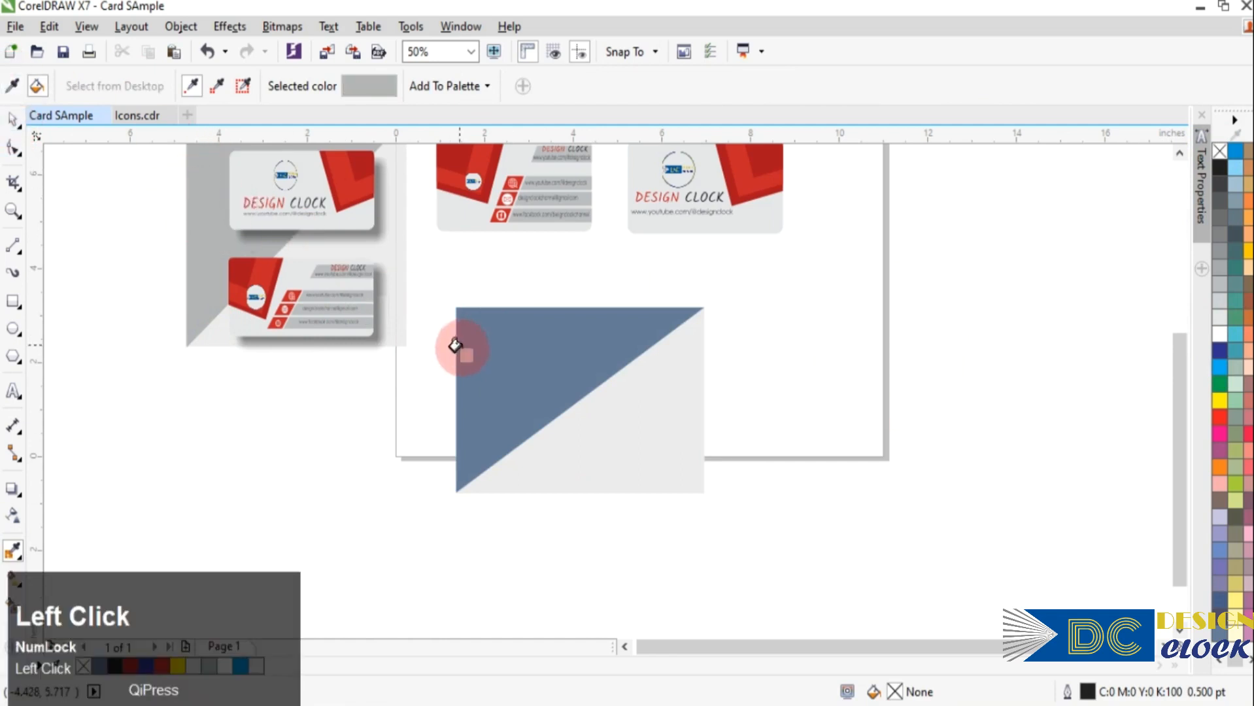
left_click(13, 86)
left_click(10, 126)
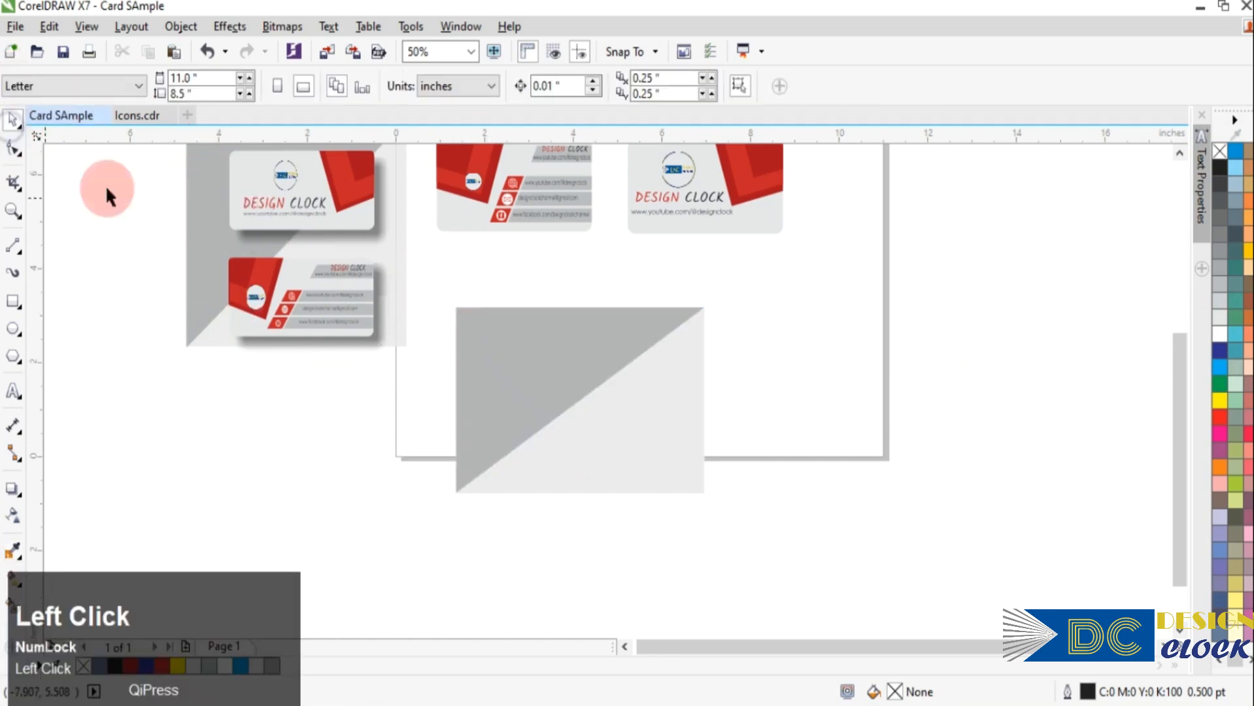
- Group the two background shapes, enlarge the group to about 5.74 inches high, and move it up toward the cards
left_click_drag(766, 295, 766, 293)
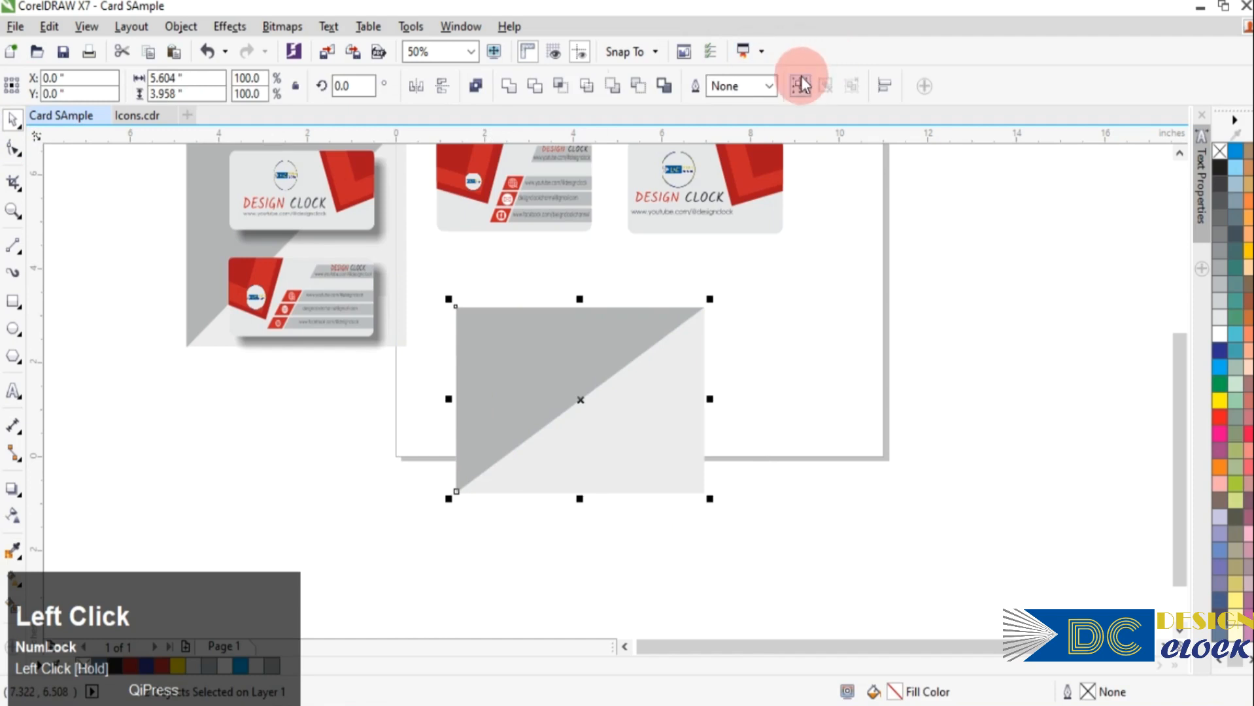
left_click_drag(711, 499, 822, 579)
left_click_drag(680, 423, 732, 324)
left_click(967, 273)
- Bring both grouped cards to the front of the page so they stack above the grey background
left_click_drag(1180, 424, 1167, 367)
left_click_drag(735, 248, 740, 323)
key("ctrl+z")
right_click(736, 219)
left_click(794, 507)
left_click(1006, 508)
right_click(551, 228)
left_click(764, 507)
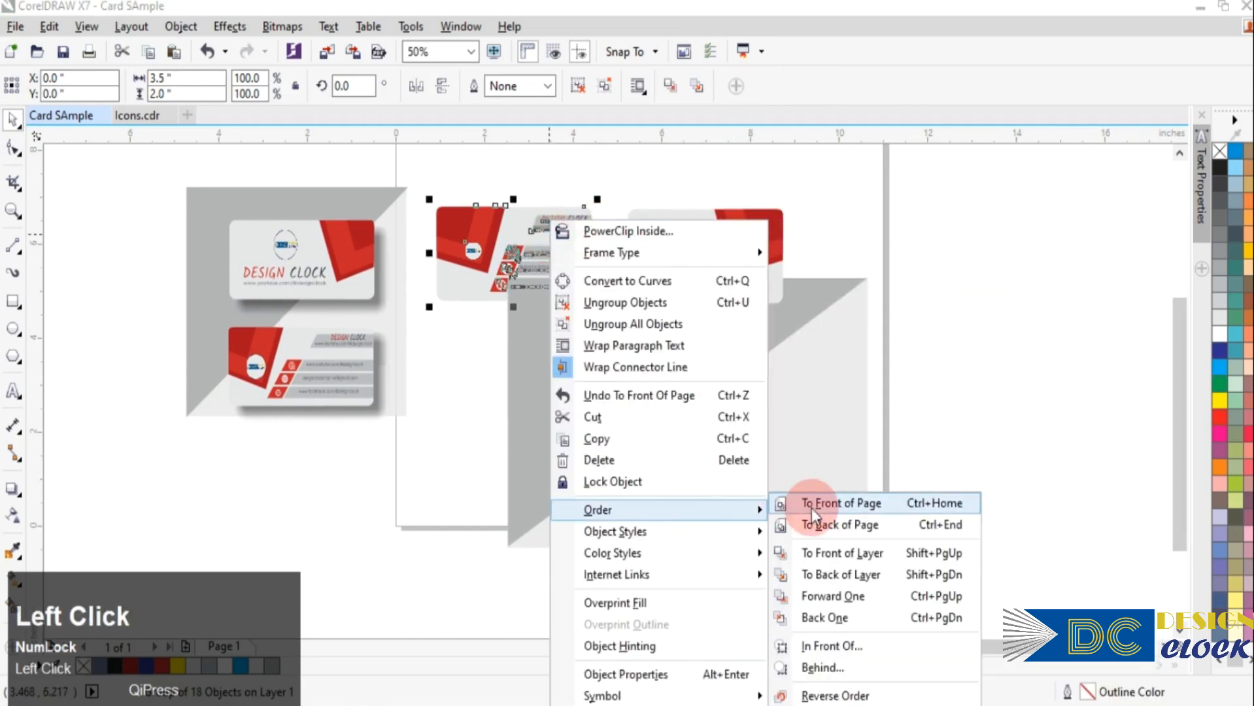
left_click(811, 509)
left_click(882, 268)
- Stack the logo card above the contact-details card on the background and narrow the background to about 5.85 inches wide
left_click_drag(717, 235, 643, 340)
left_click_drag(578, 248, 662, 457)
left_click(834, 391)
left_click_drag(875, 412, 769, 409)
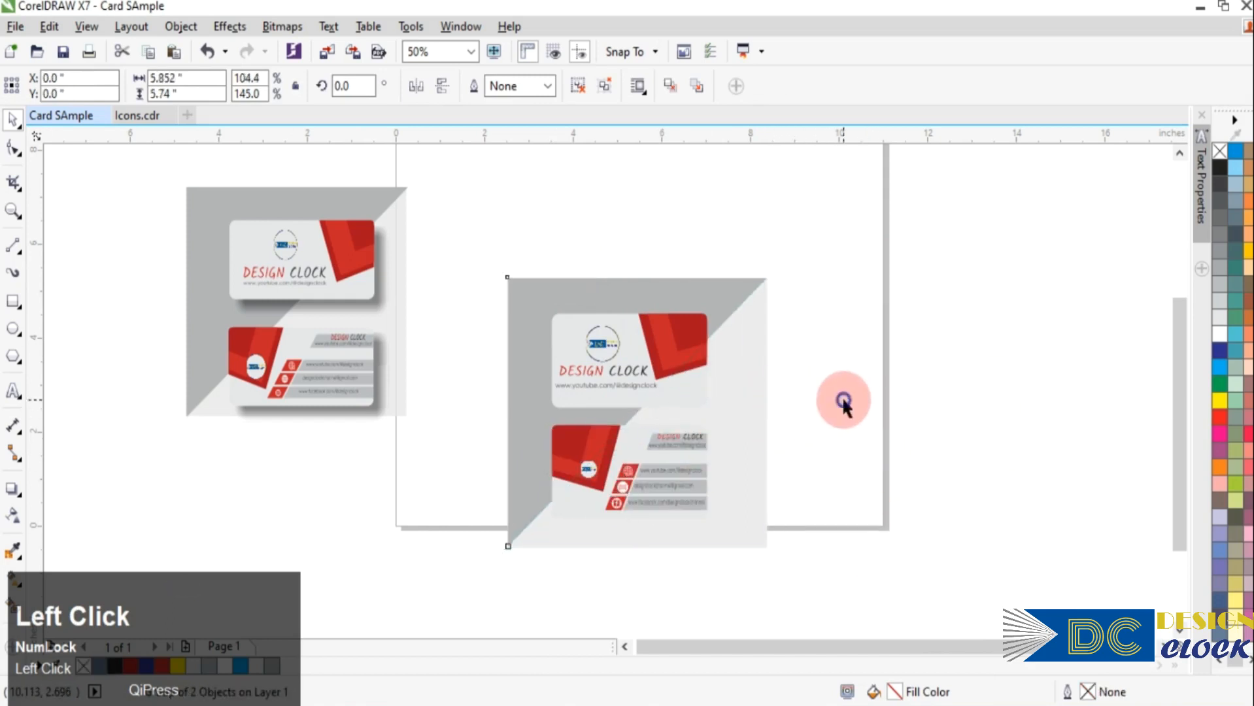
- Select the background together with both cards and move the whole layout up within the page
left_click(858, 248)
left_click_drag(858, 248, 466, 564)
left_click_drag(686, 396, 694, 293)
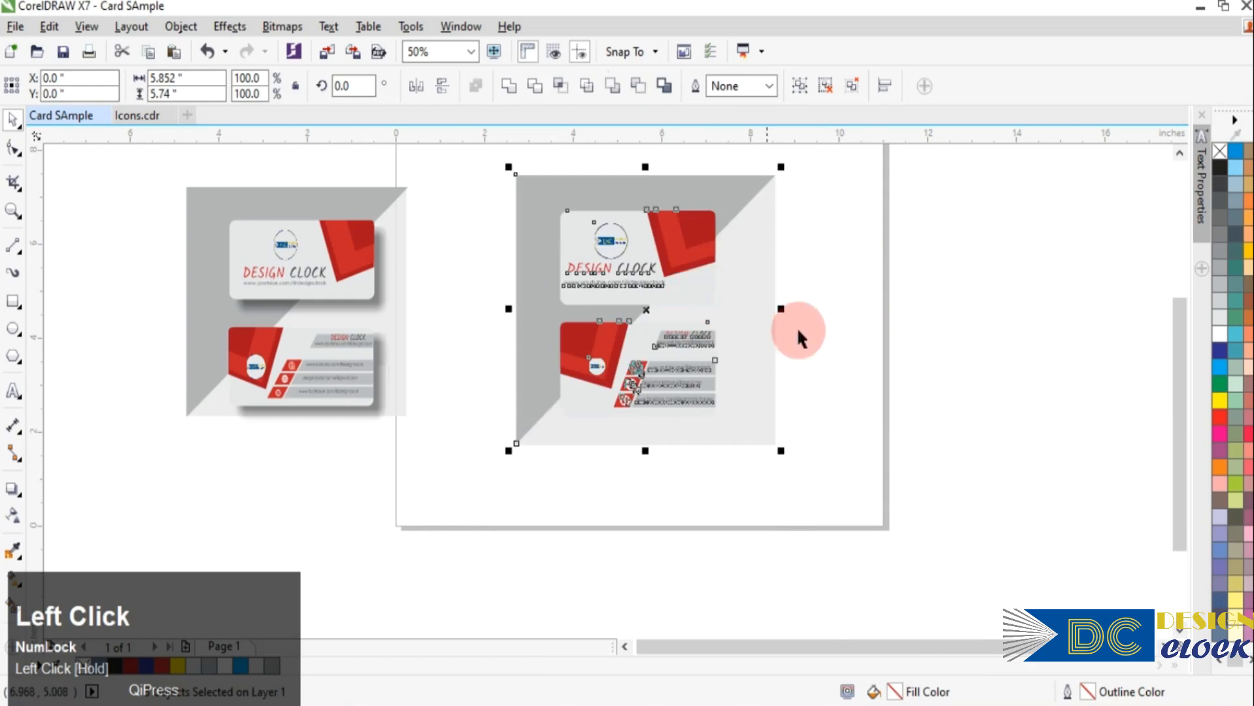
- Add a drop shadow to the upper logo card, falling toward its lower right
scroll(698, 299, "up", 2)
scroll(675, 292, "down", 1)
left_click(922, 313)
left_click_drag(1180, 400, 910, 351)
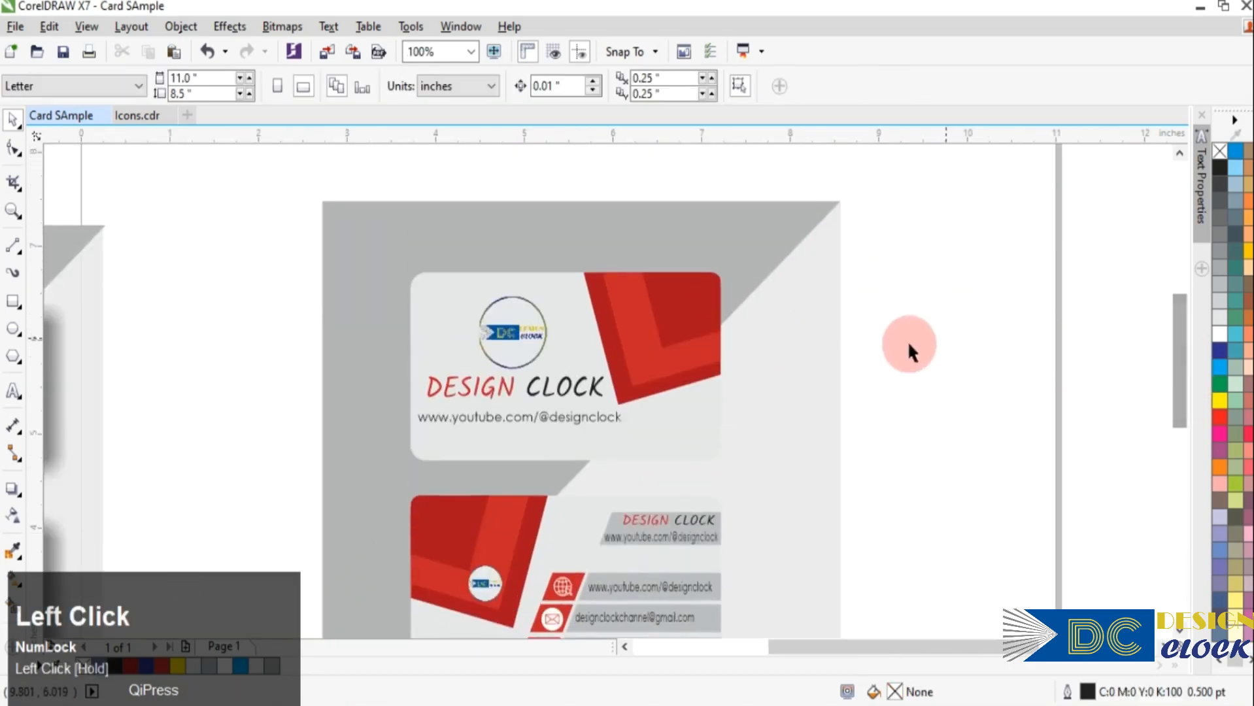
left_click(10, 490)
left_click_drag(560, 336, 665, 479)
- Add a drop shadow with opacity 50 and feathering 15 to the contact-details card, falling toward its lower right
left_click_drag(1177, 352, 1177, 409)
left_click_drag(576, 358, 626, 406)
left_click_drag(707, 487, 707, 487)
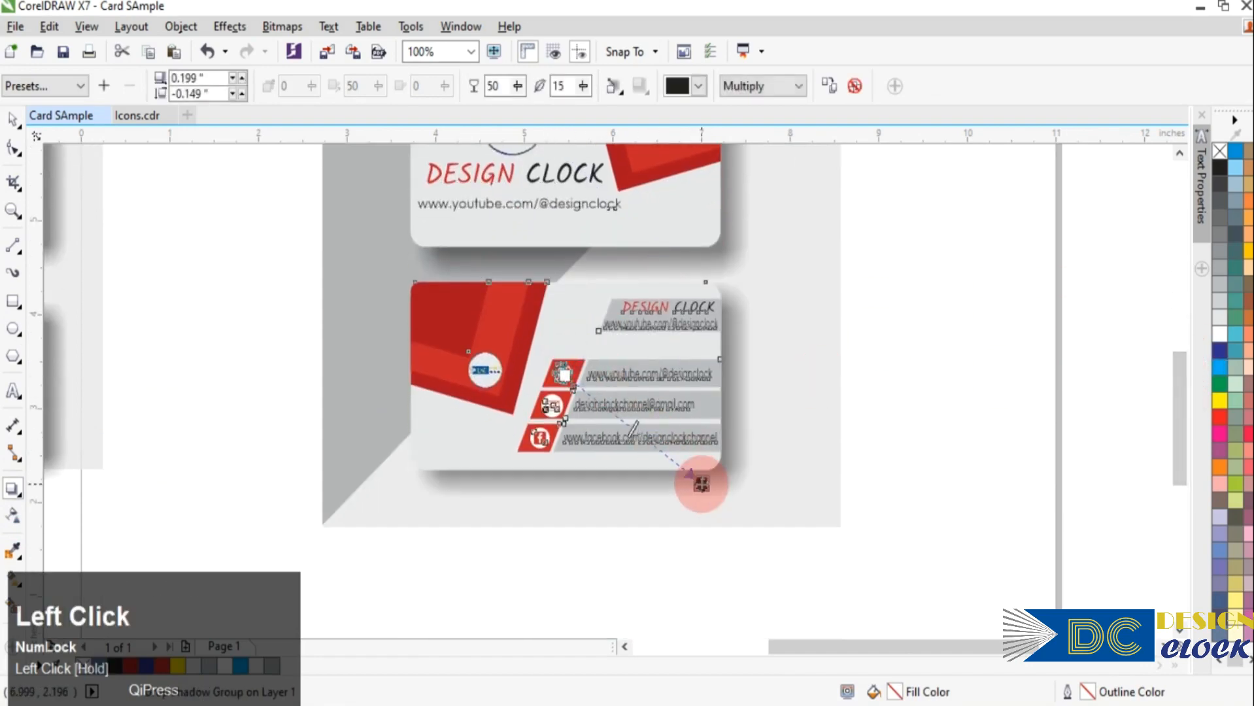
left_click(4, 112)
scroll(803, 409, "down", 2)
left_click(940, 363)
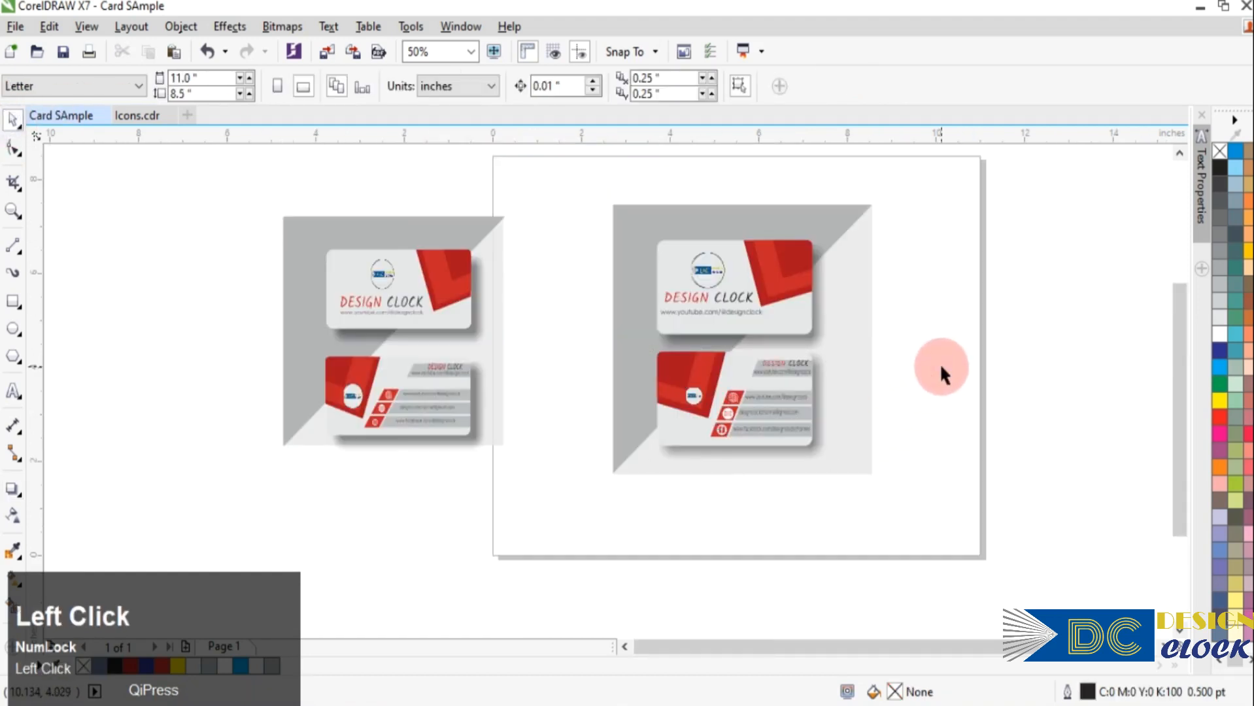
- Trim the grey background's margins around the cards by resizing it to about 5.37 by 5.56 inches
left_click(879, 200)
left_click_drag(879, 200, 848, 214)
left_click_drag(727, 229, 731, 202)
left_click_drag(843, 343, 850, 343)
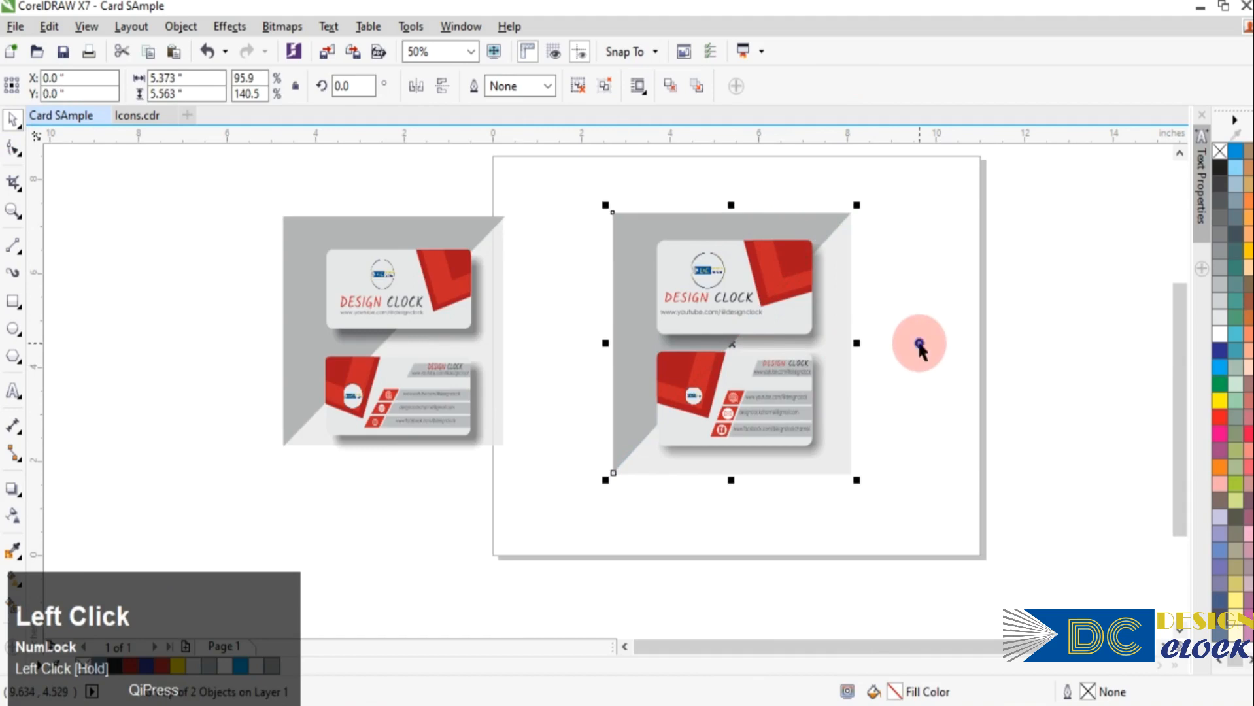
left_click(917, 339)
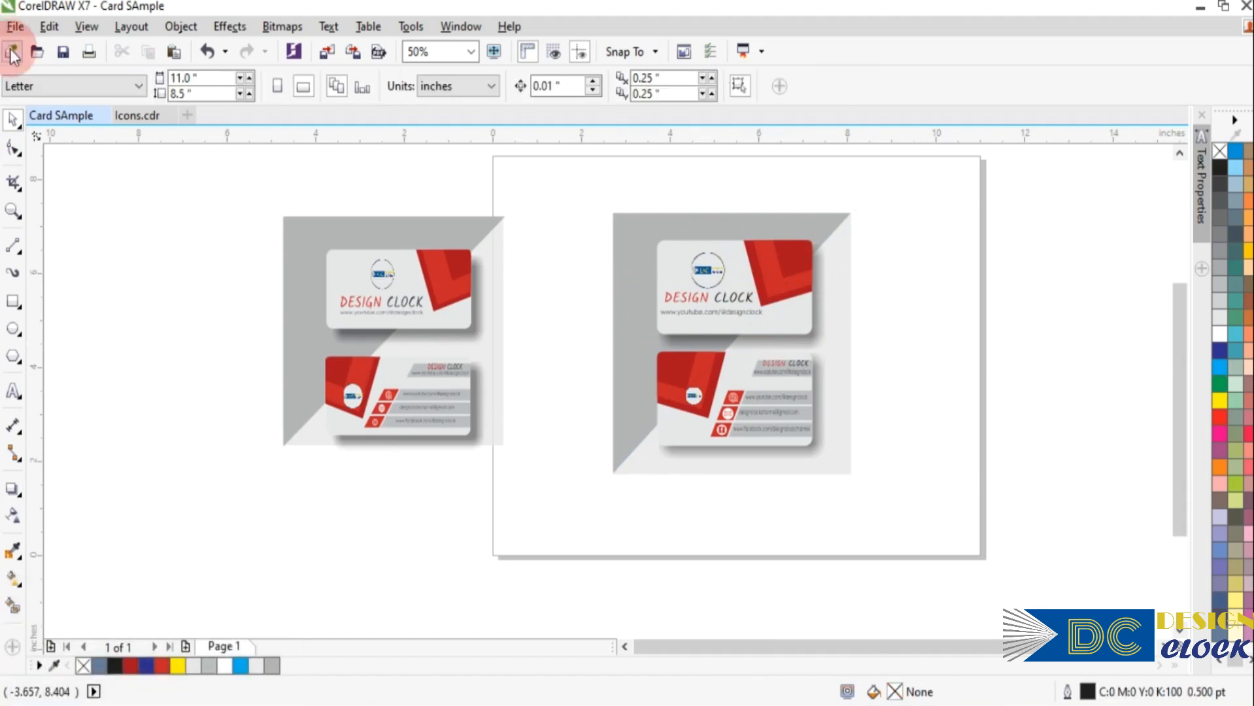
- Delete the reference card design beside the page, leaving the recreated layout
left_click(15, 26)
left_click(16, 26)
left_click_drag(261, 184, 532, 485)
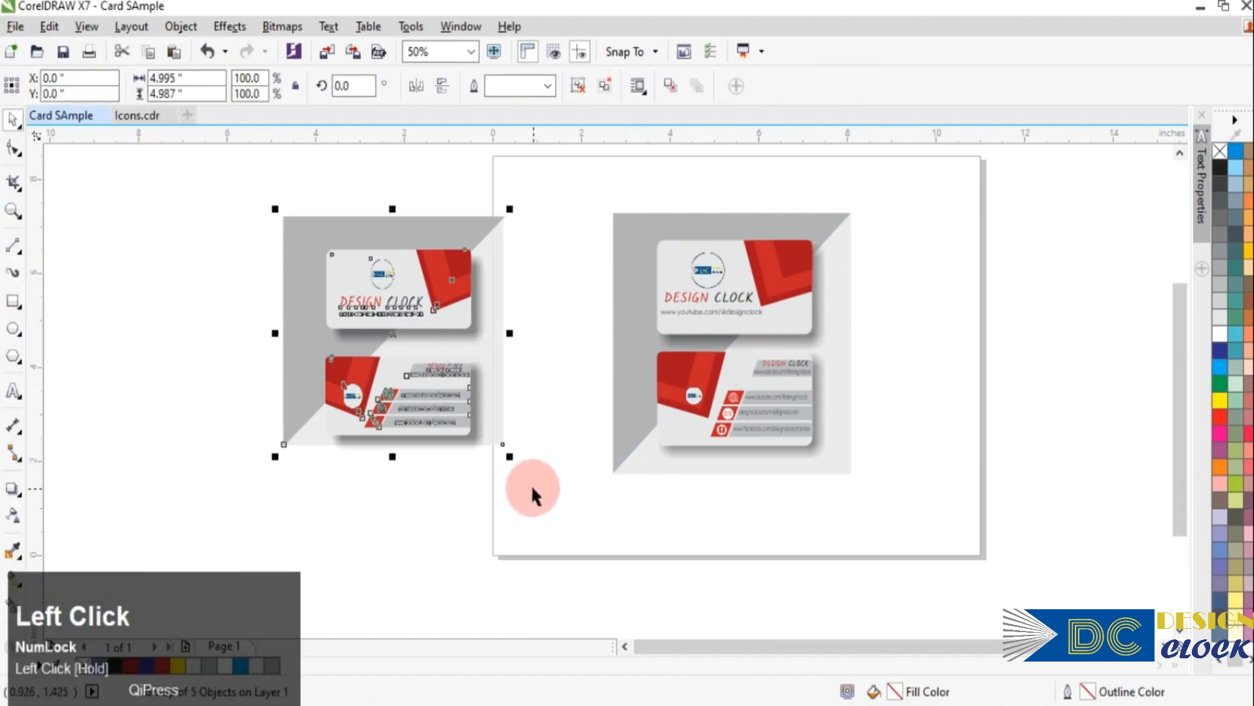
key("Delete")
- Save the drawing as Card SAmple in CDR format, version 17.0, in the Graphics Work folder
left_click(15, 26)
left_click(101, 212)
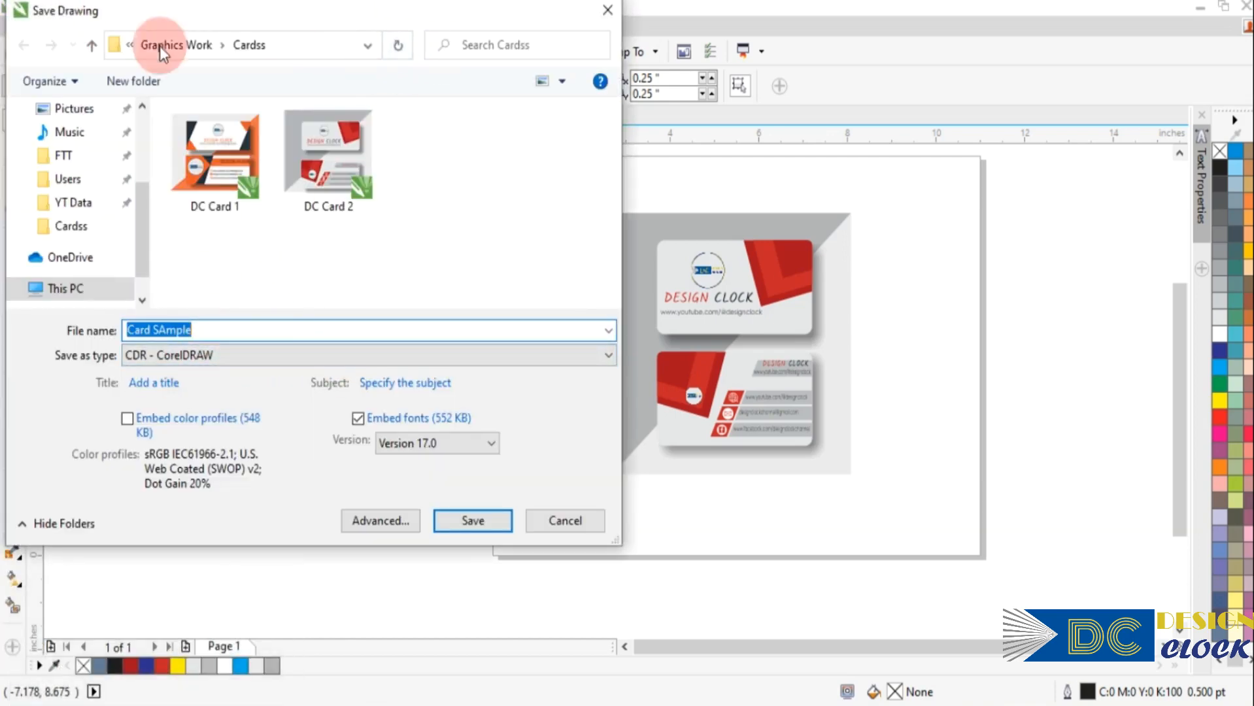
left_click(85, 47)
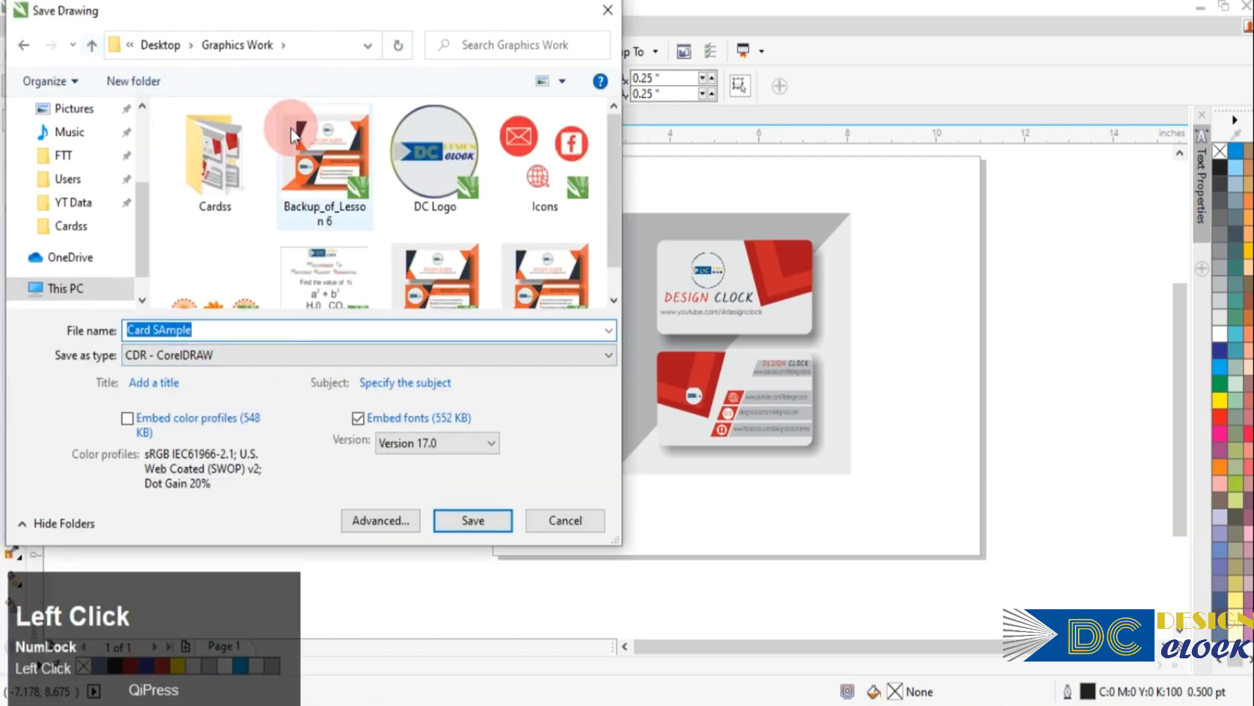
left_click(464, 525)
- Export the design as the PNG Card SAmple with 24-bit RGB color and transparency, and open the exported image from the Graphics Work folder
left_click(15, 26)
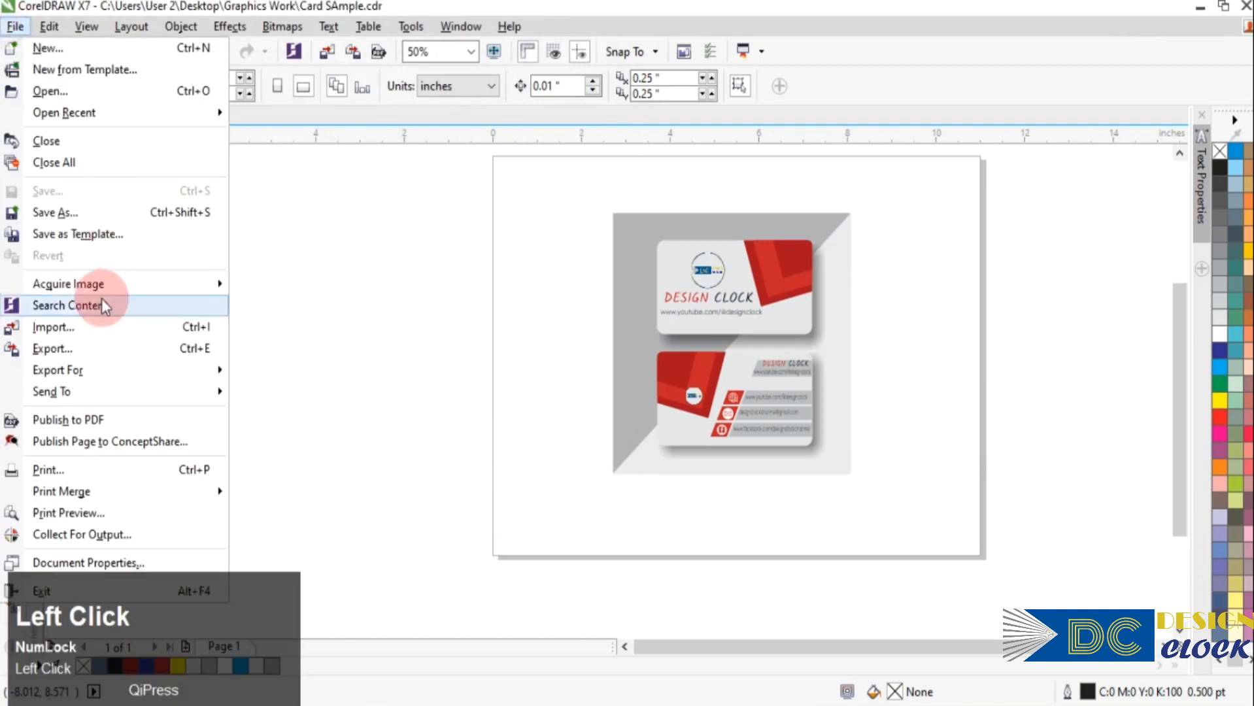
left_click(97, 352)
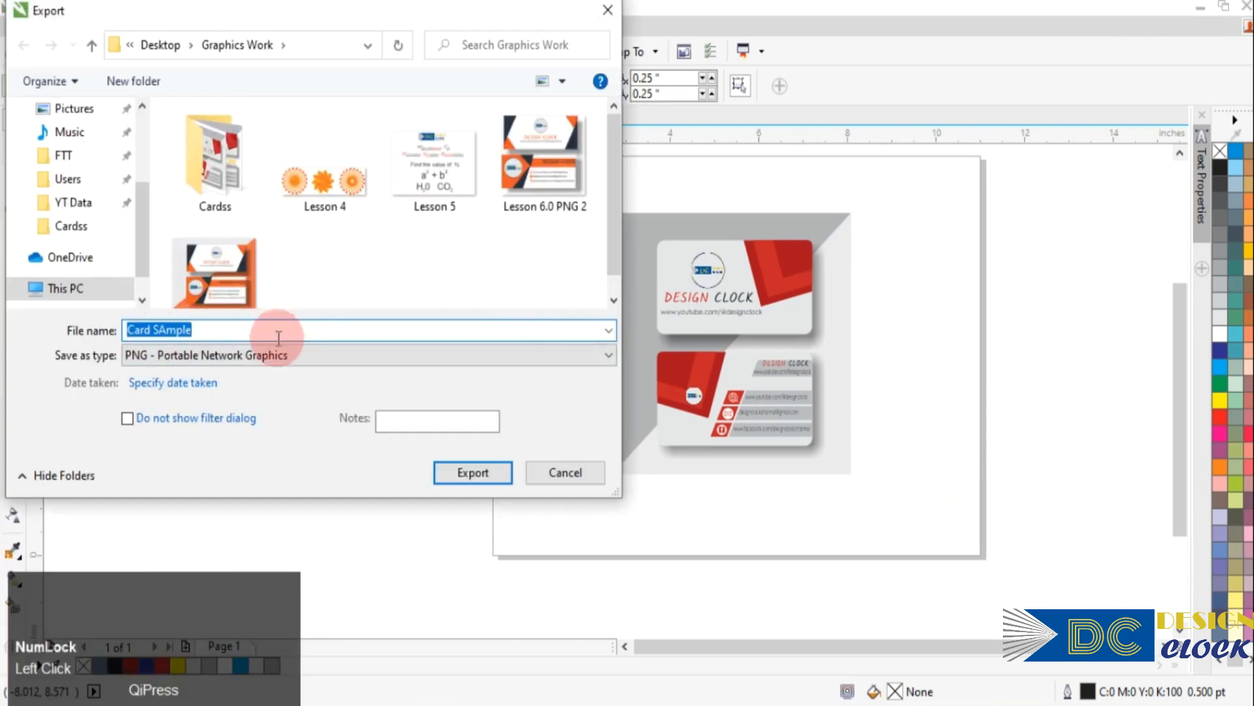
left_click(455, 476)
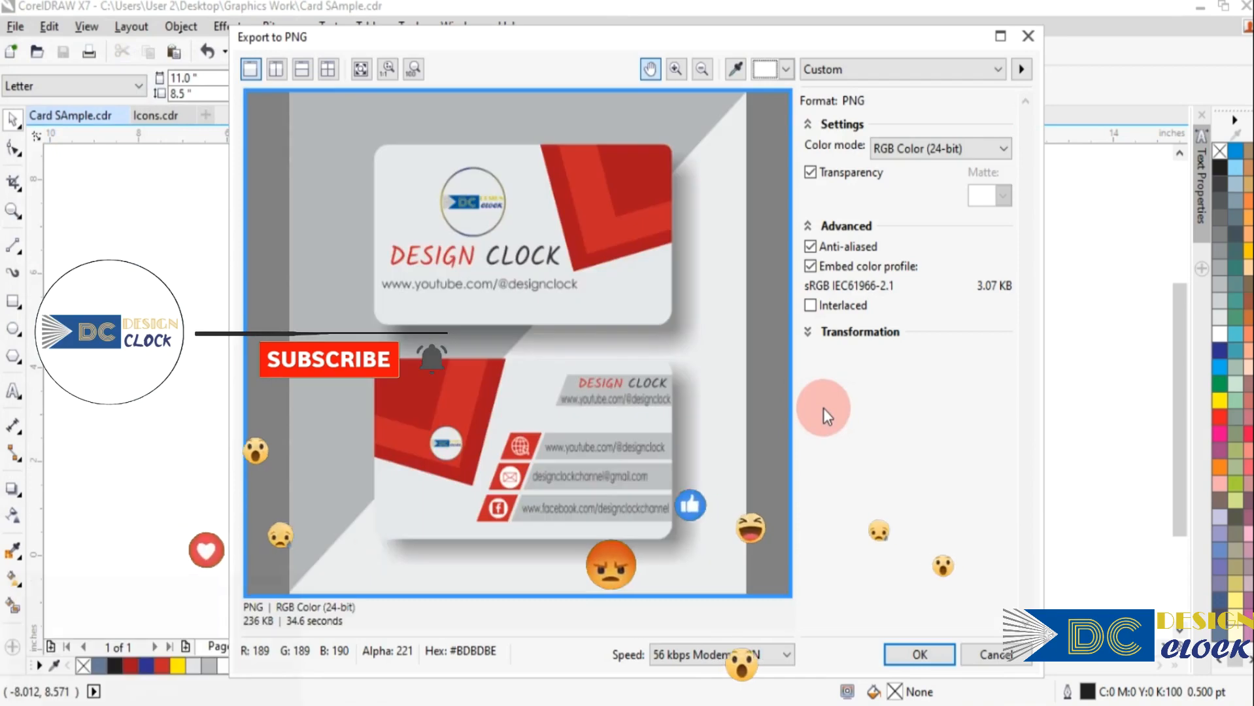
left_click(919, 653)
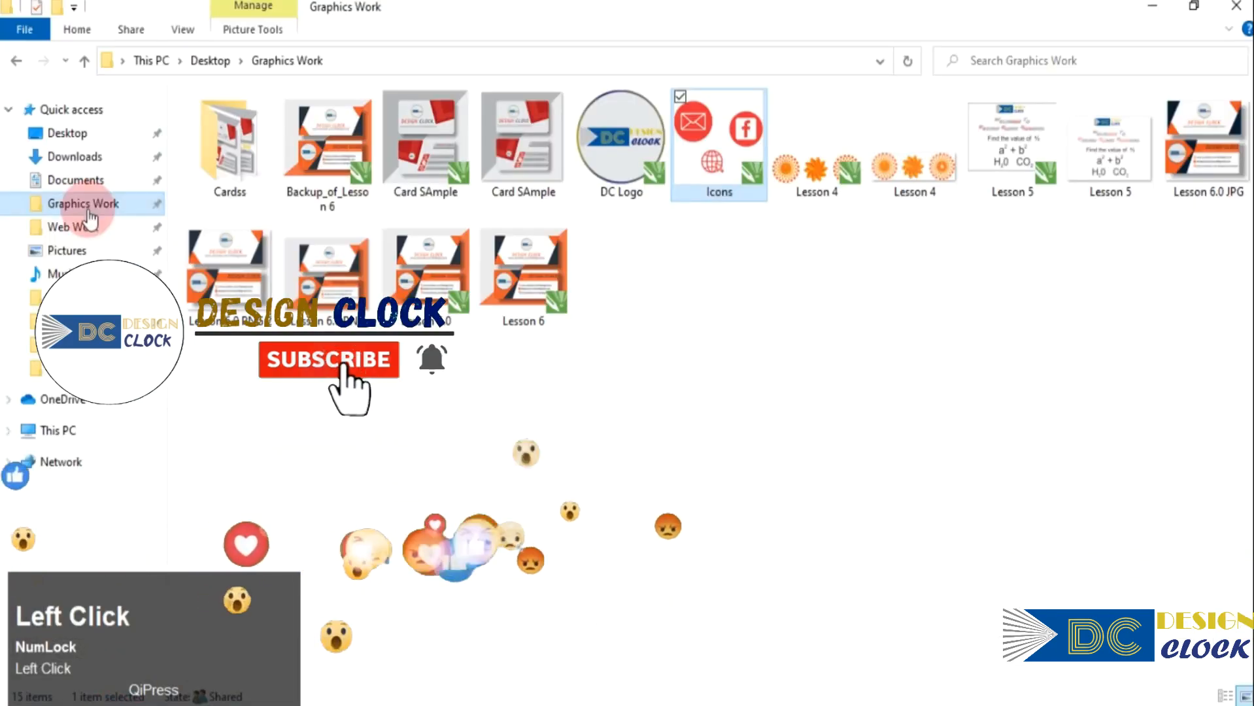
double_click(519, 150)
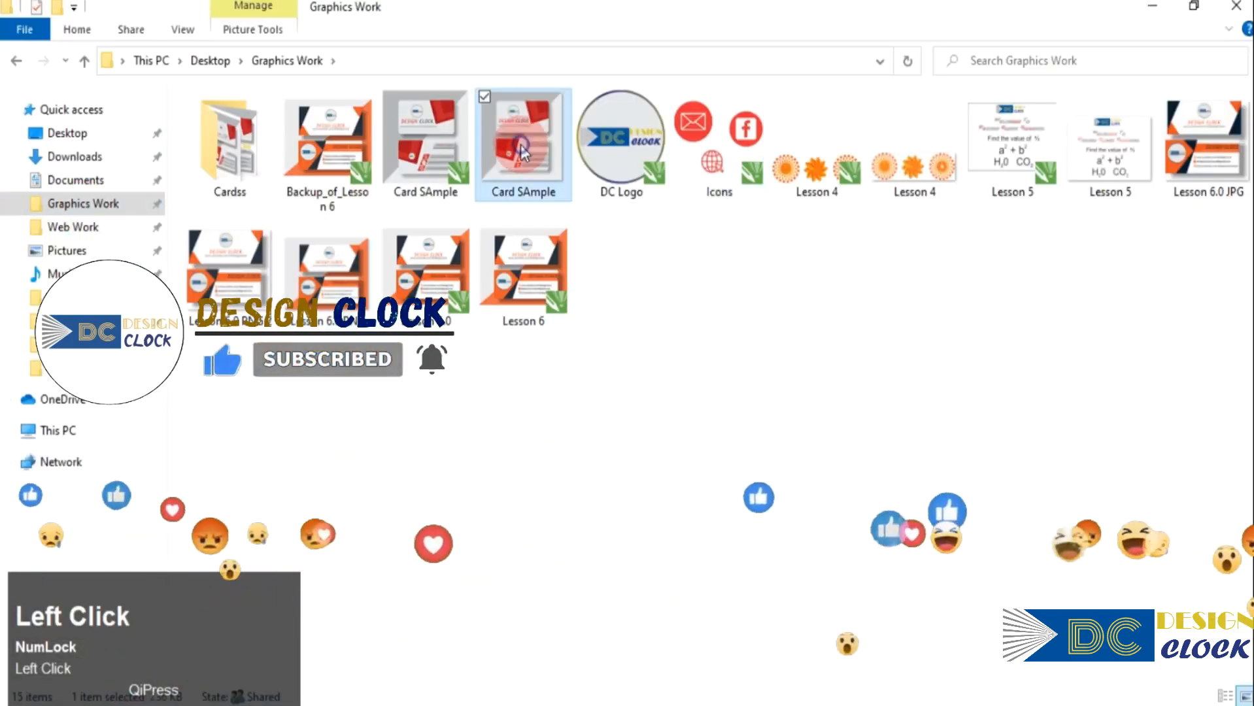